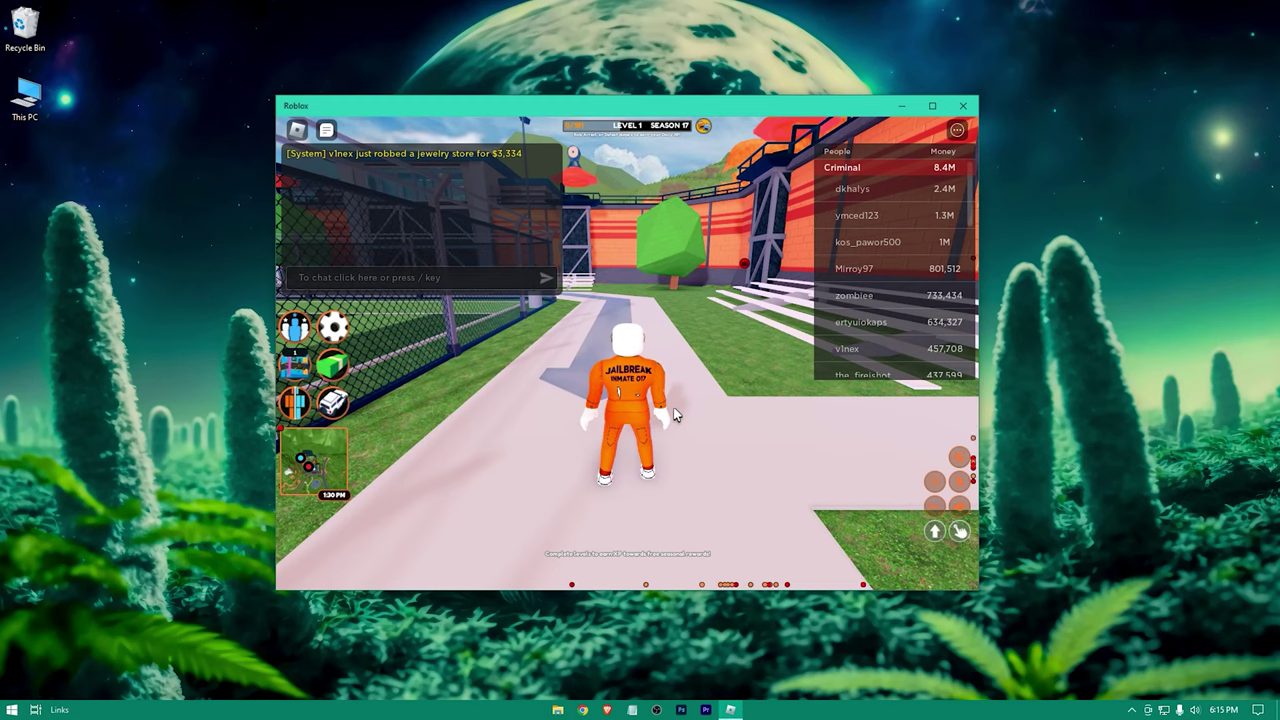
Run the character forward along the prison path in Jailbreak
key(w)
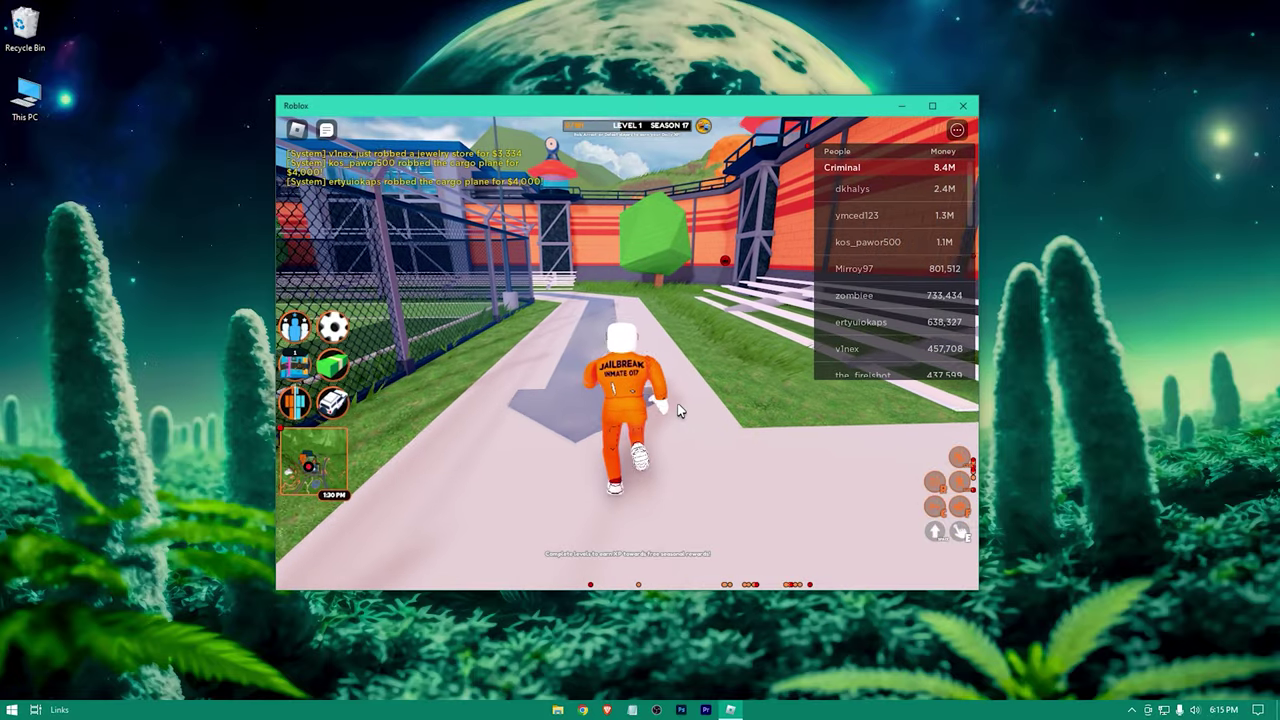
key(w)
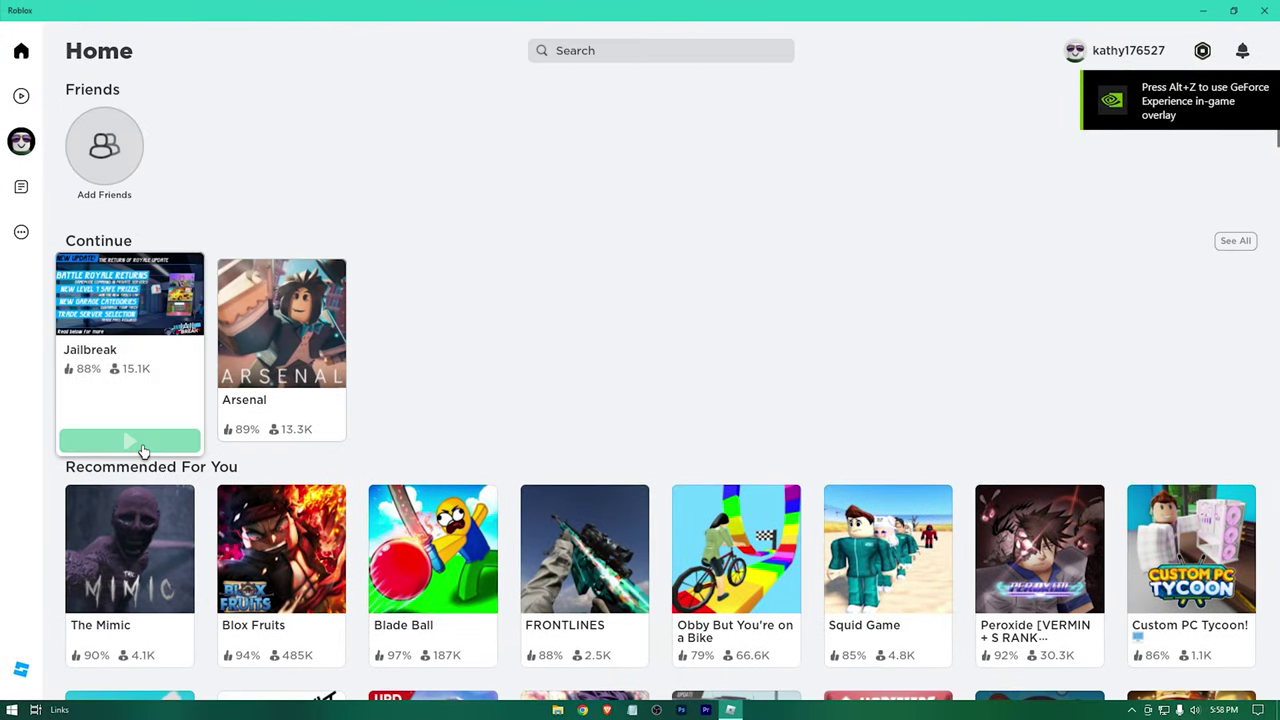
Launch Jailbreak, then in its settings keep Graphics Mode on Manual and lower Graphics Quality to 3 bars
click(129, 441)
key(Escape)
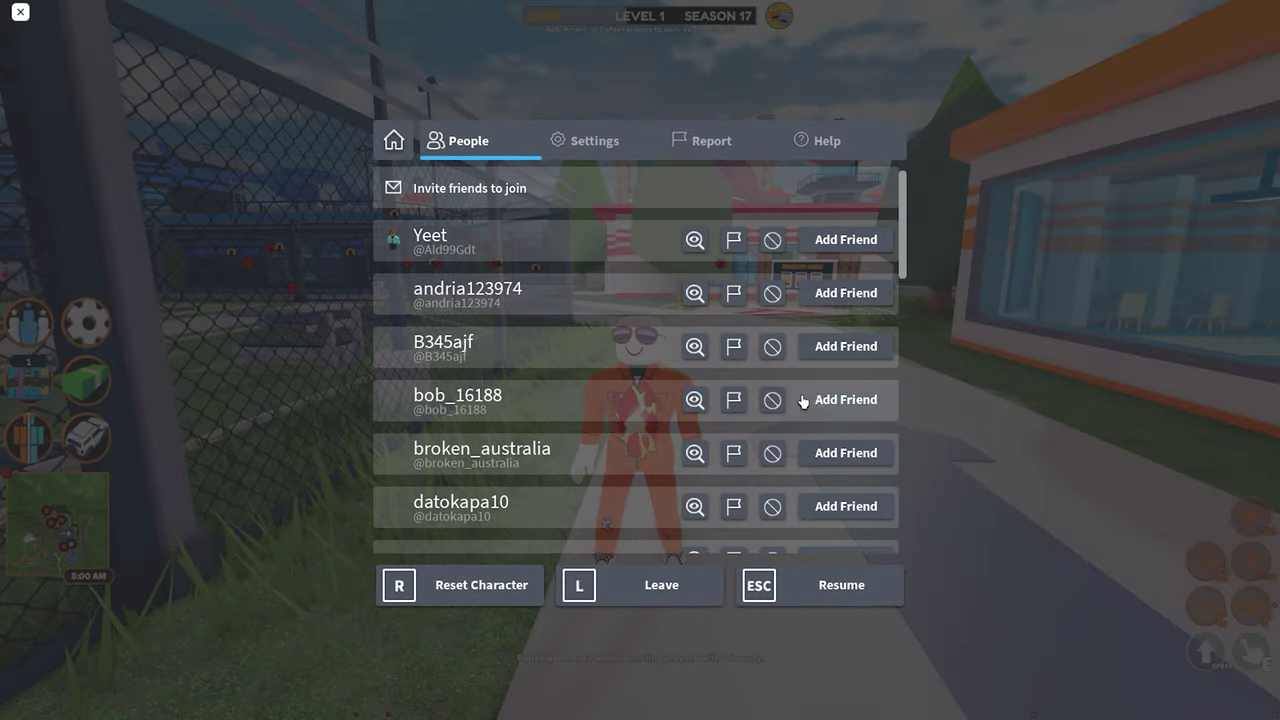
click(588, 148)
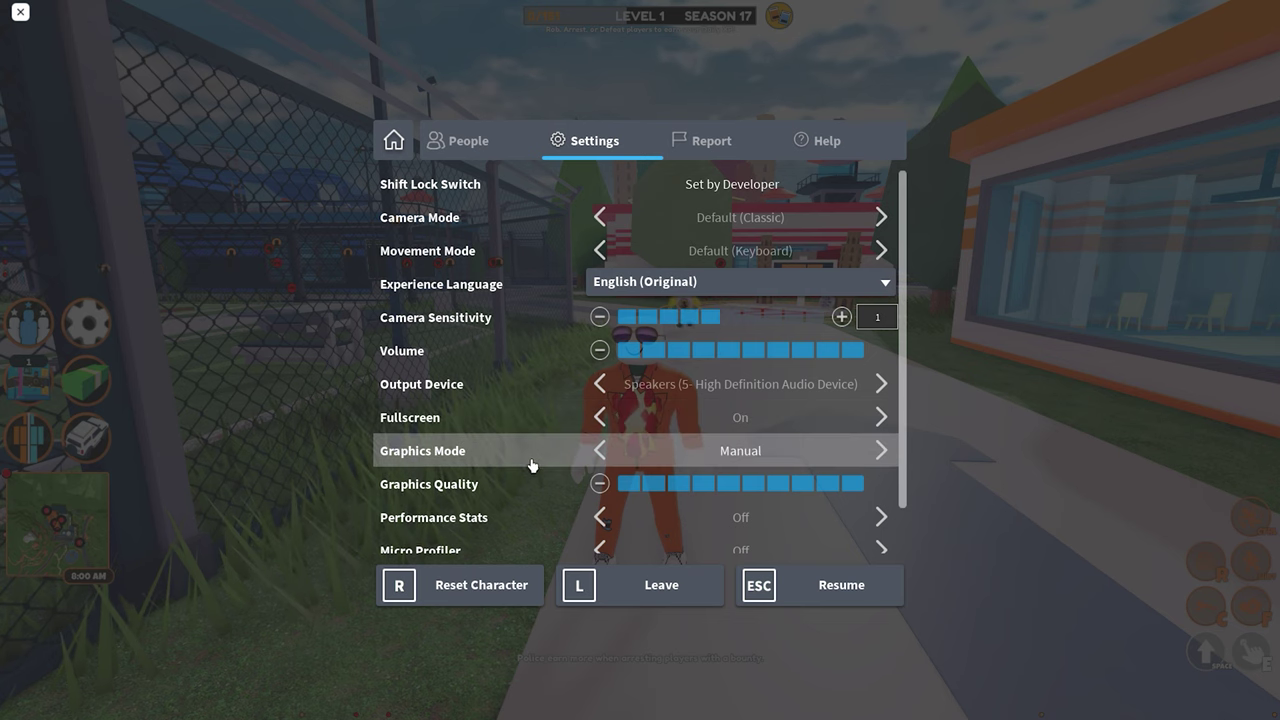
click(601, 455)
click(601, 455)
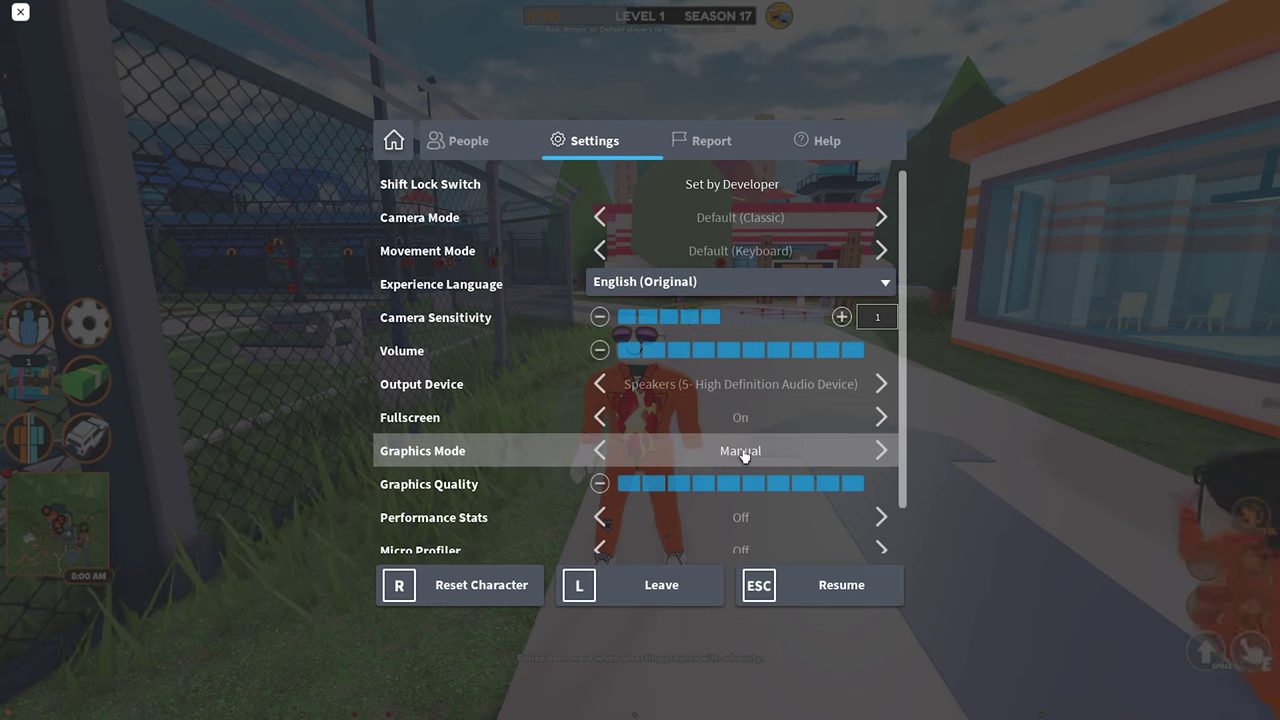
click(600, 484)
click(600, 484)
click(600, 484)
click(600, 484)
click(600, 484)
click(600, 484)
click(600, 484)
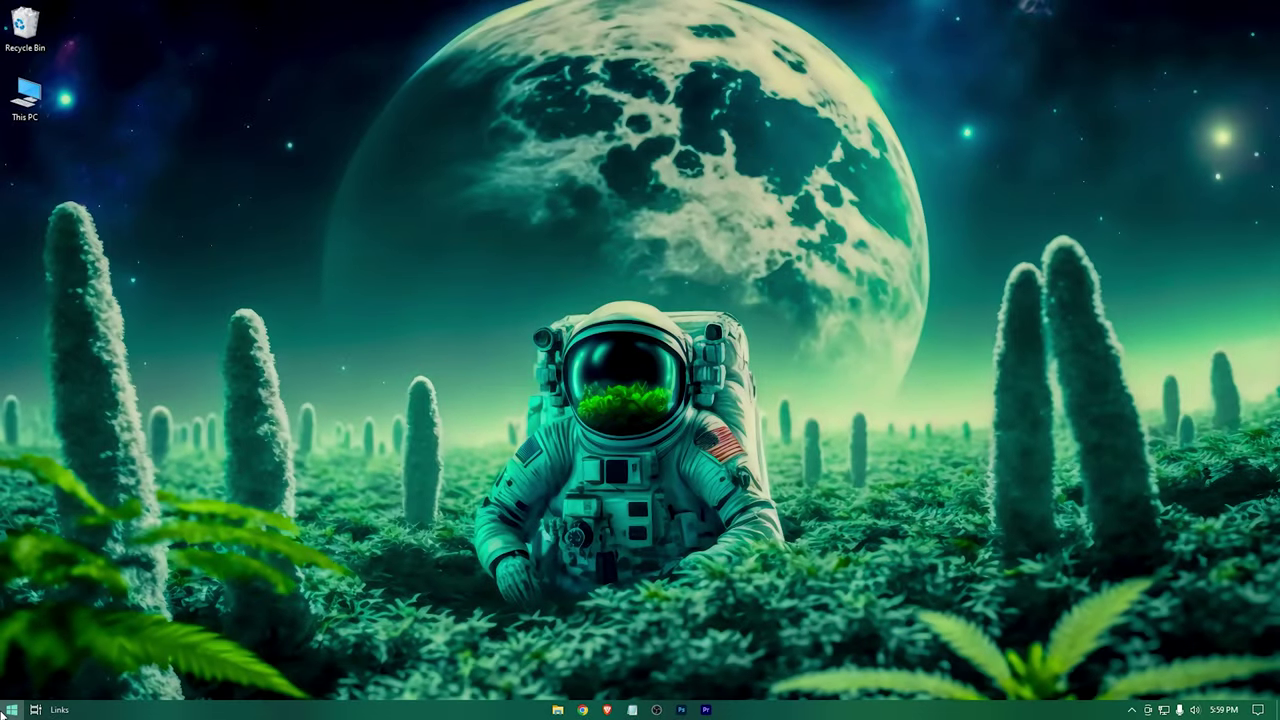
Search 'background ap' and open the Background apps page to confirm background apps are Off
click(10, 710)
text(background ap)
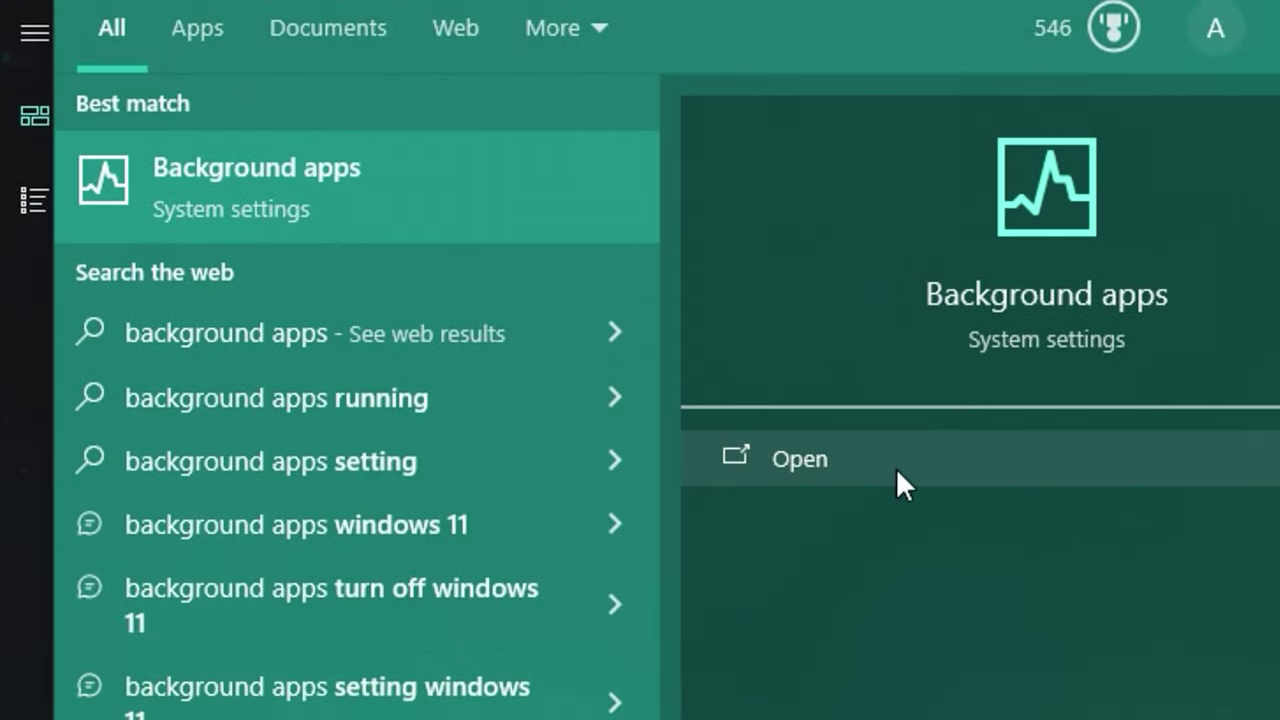
click(896, 470)
scroll(606, 379, down, 5)
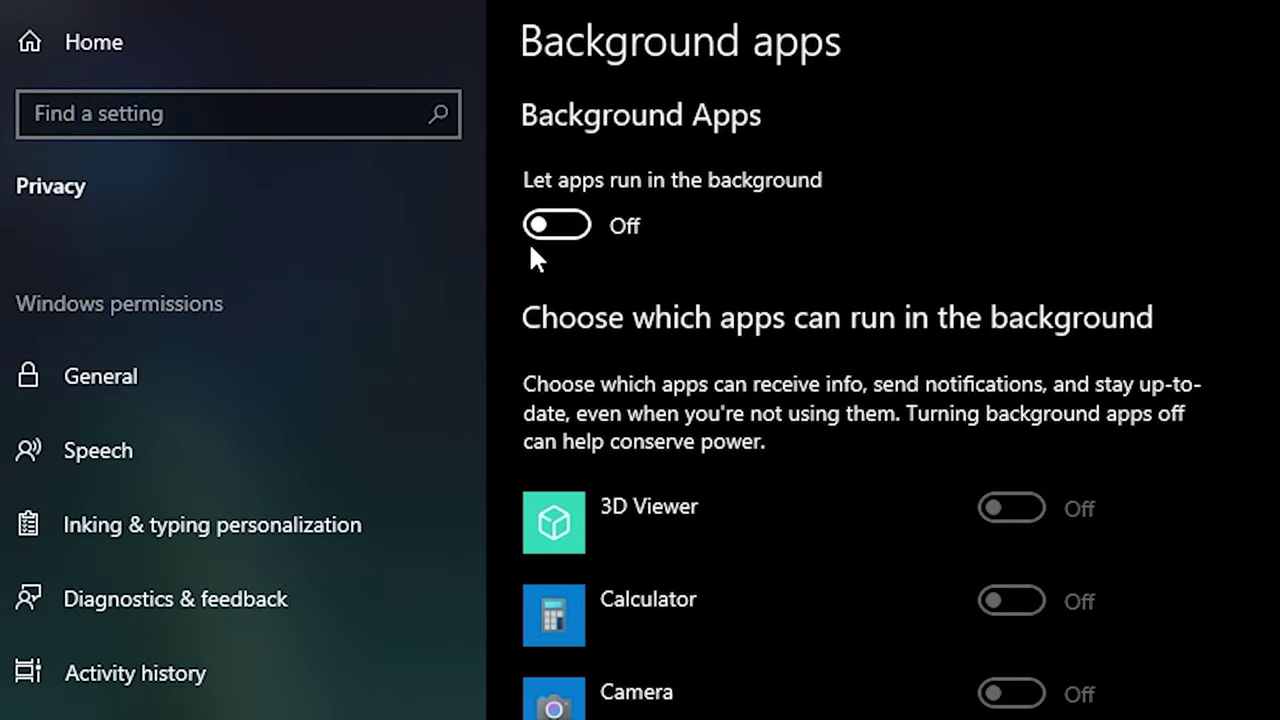
Open Game Mode settings via a 'game mod' search, leave Game Mode On, and go to Xbox Game Bar
key(super)
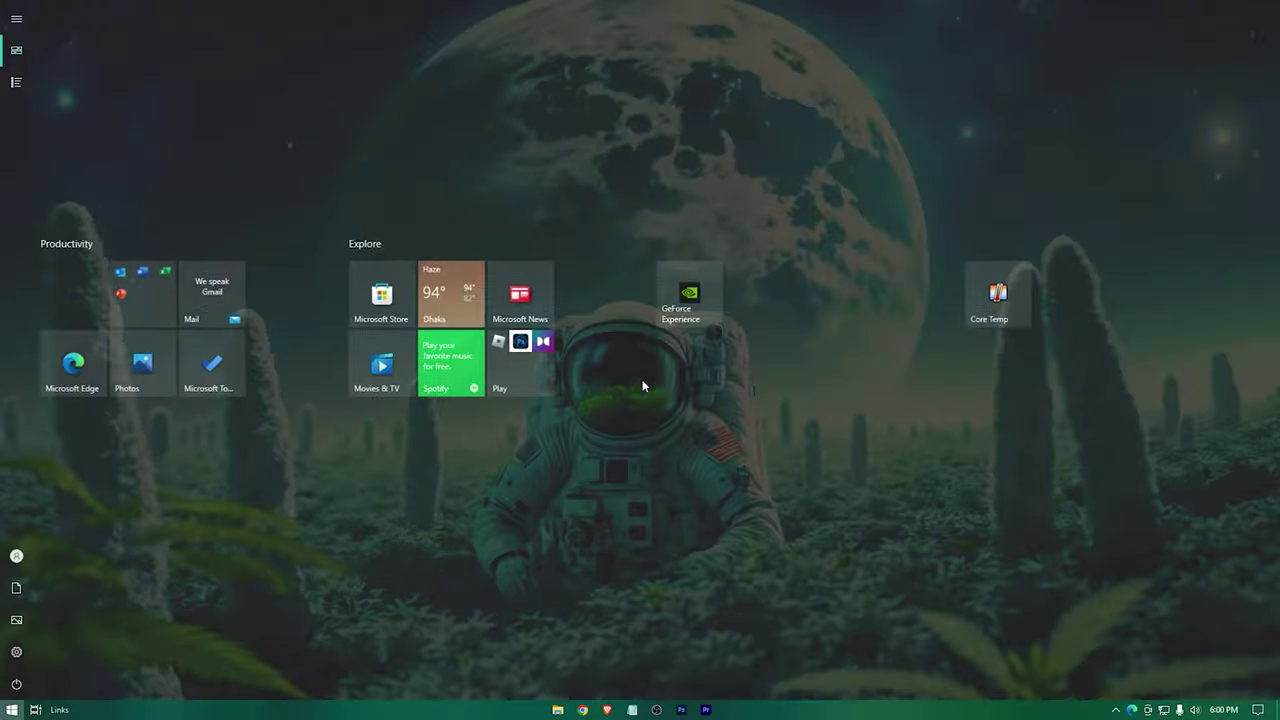
text(game mod)
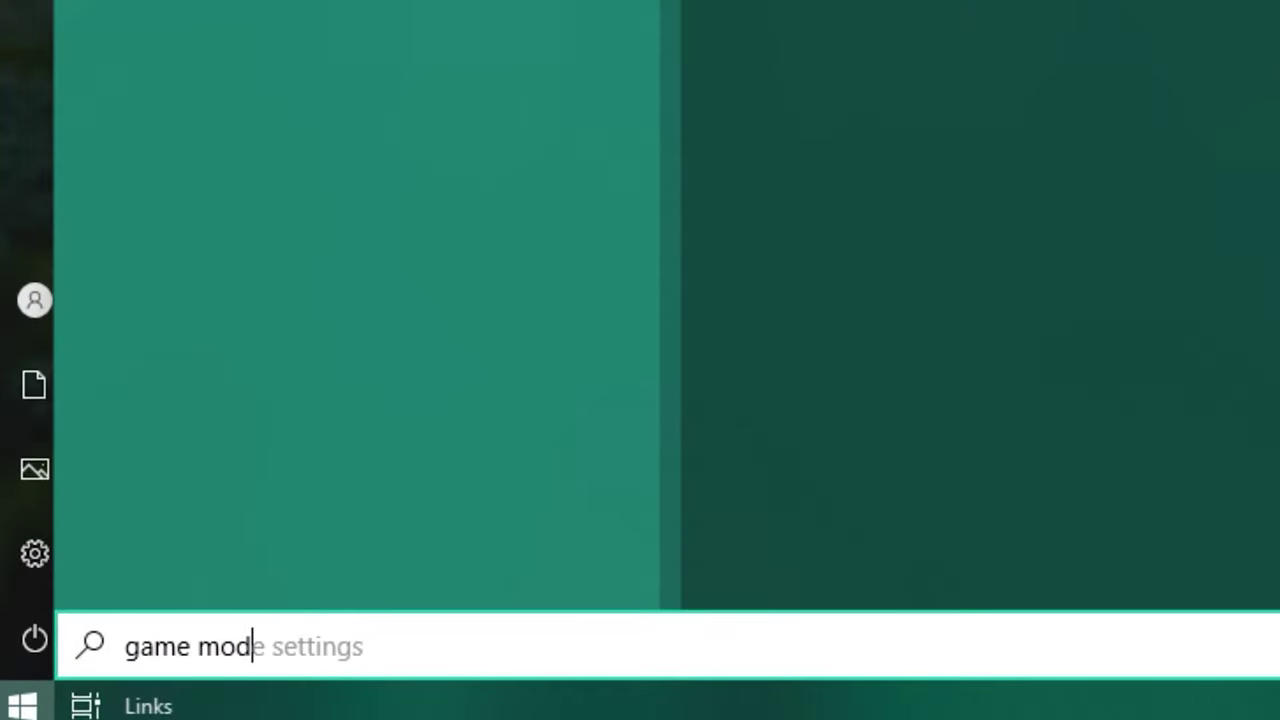
key(Return)
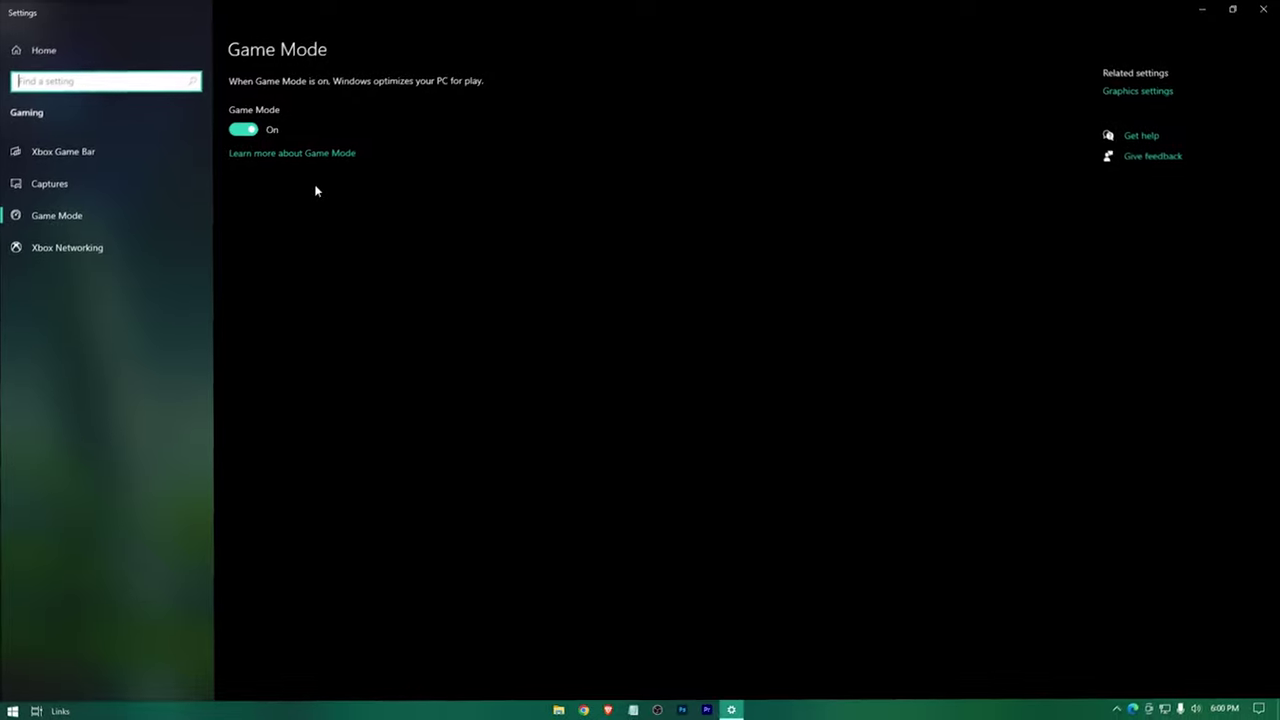
click(246, 134)
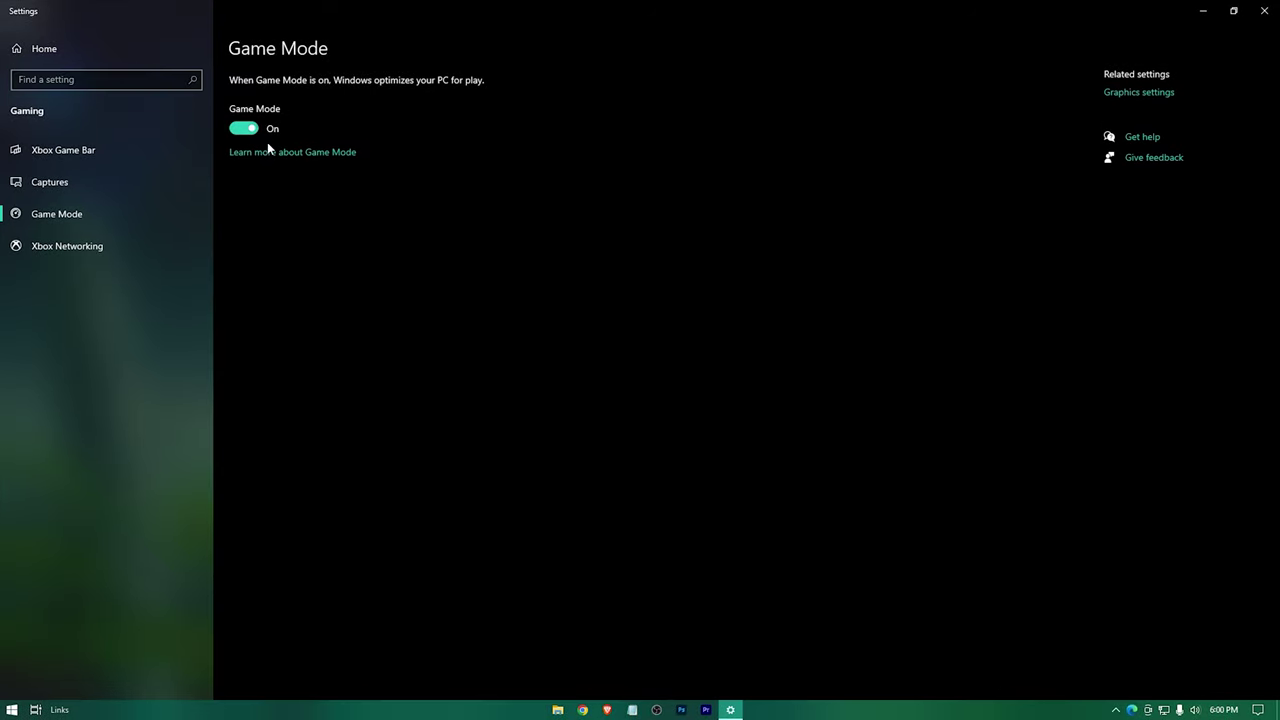
click(130, 155)
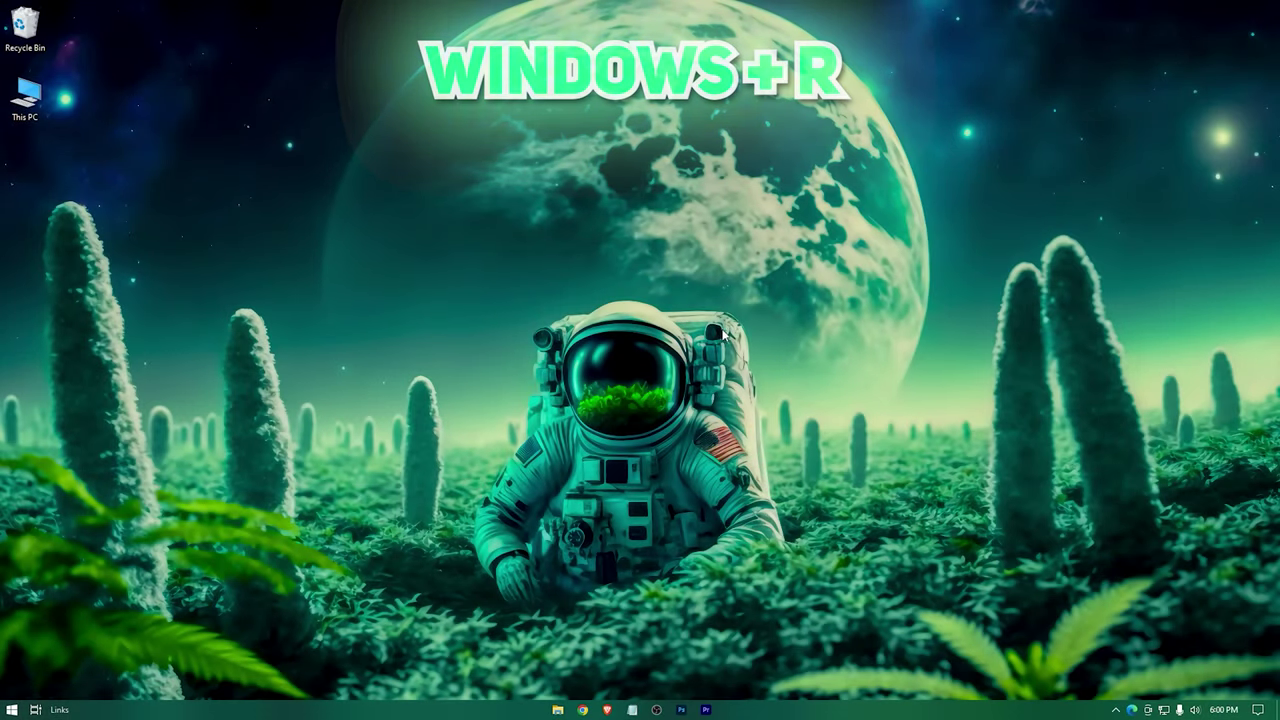
Open the %temp% folder from the Run box
key(super+r)
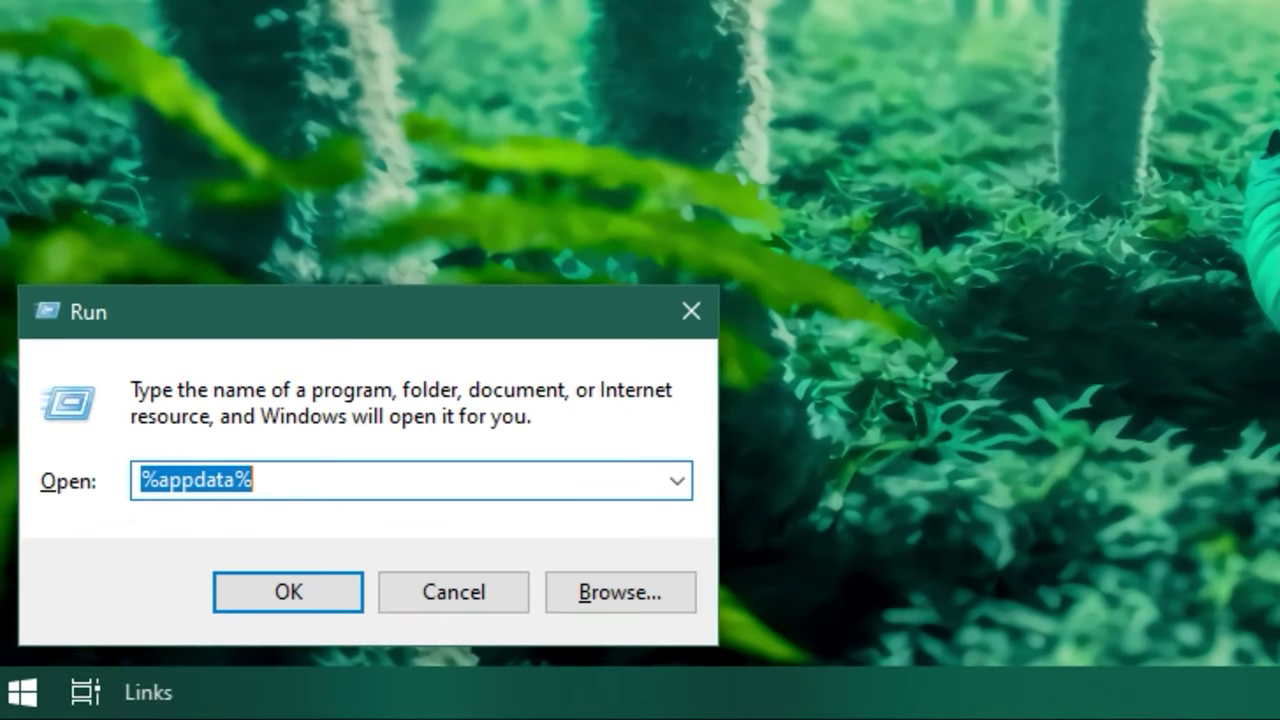
text(%temp%)
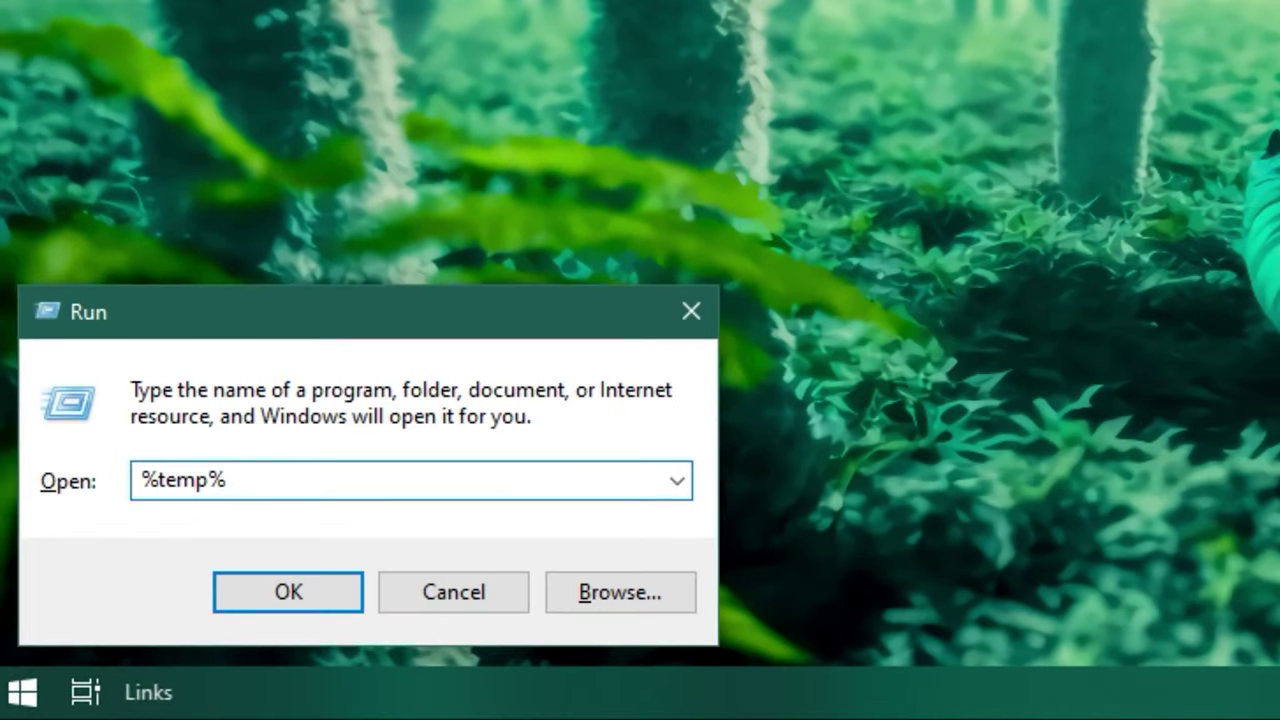
key(Return)
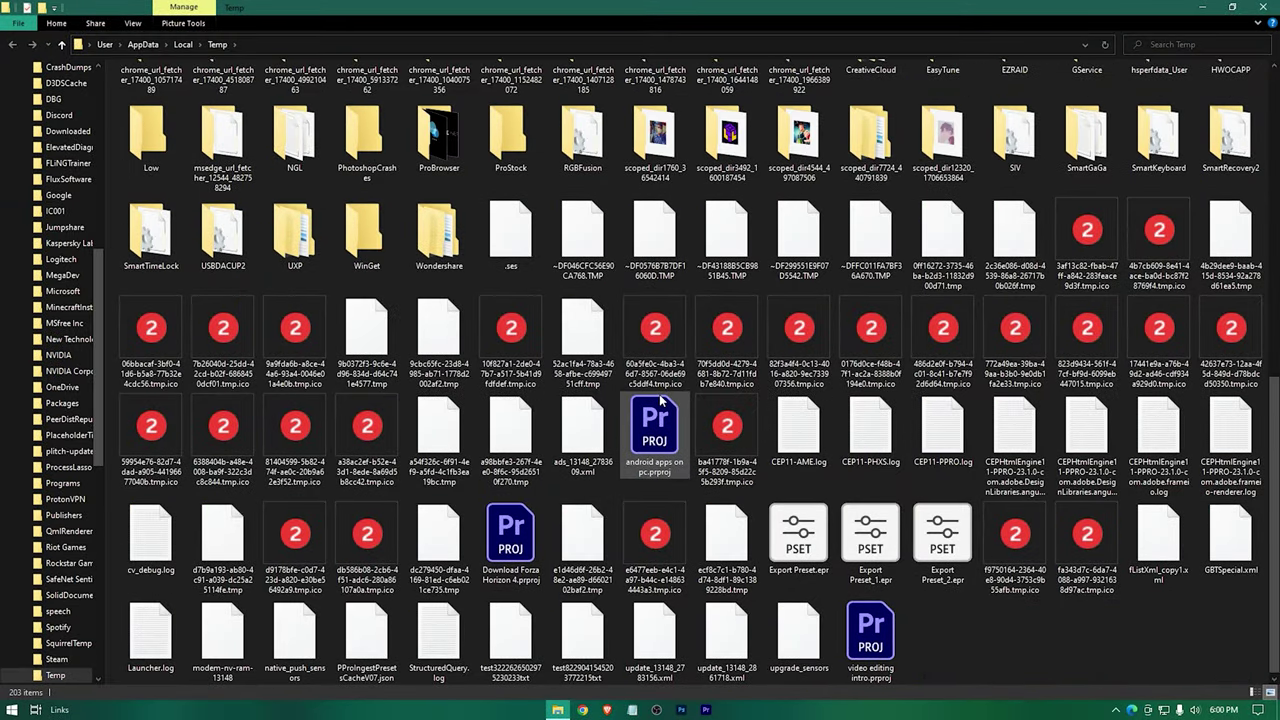
Permanently delete every Temp file, skipping all items still in use
key(ctrl+a)
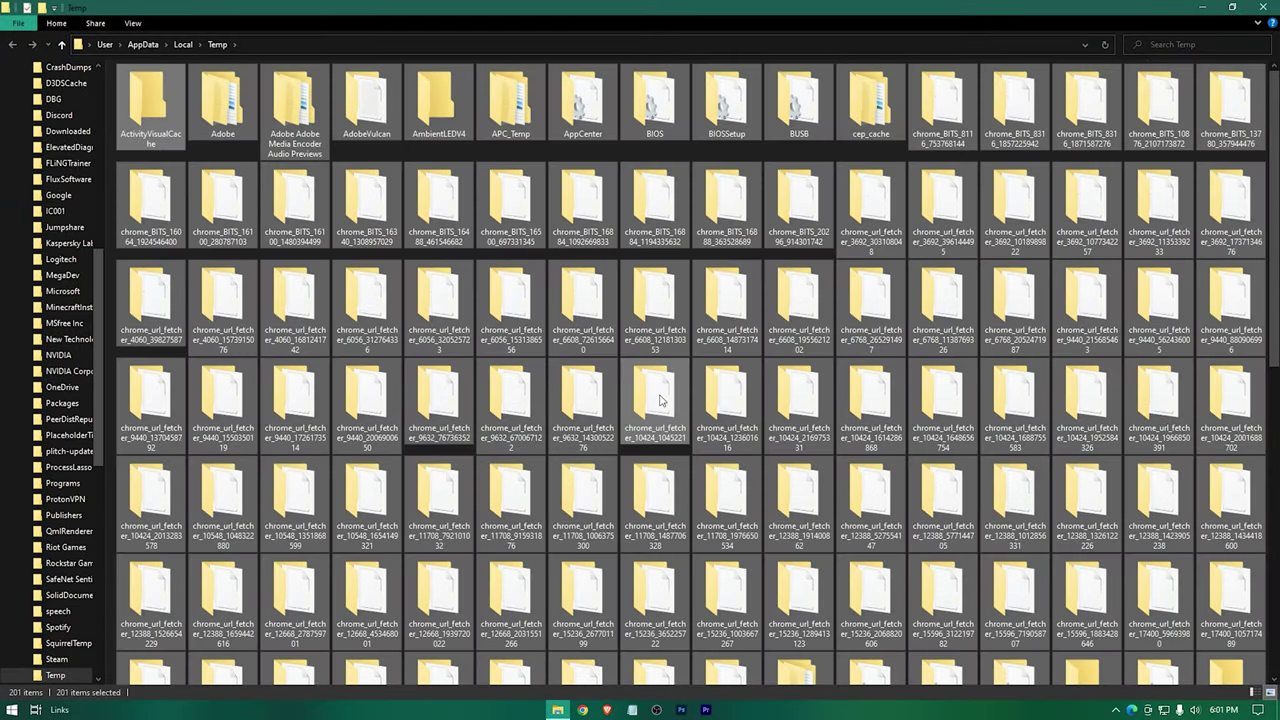
key(shift+Delete)
key(Return)
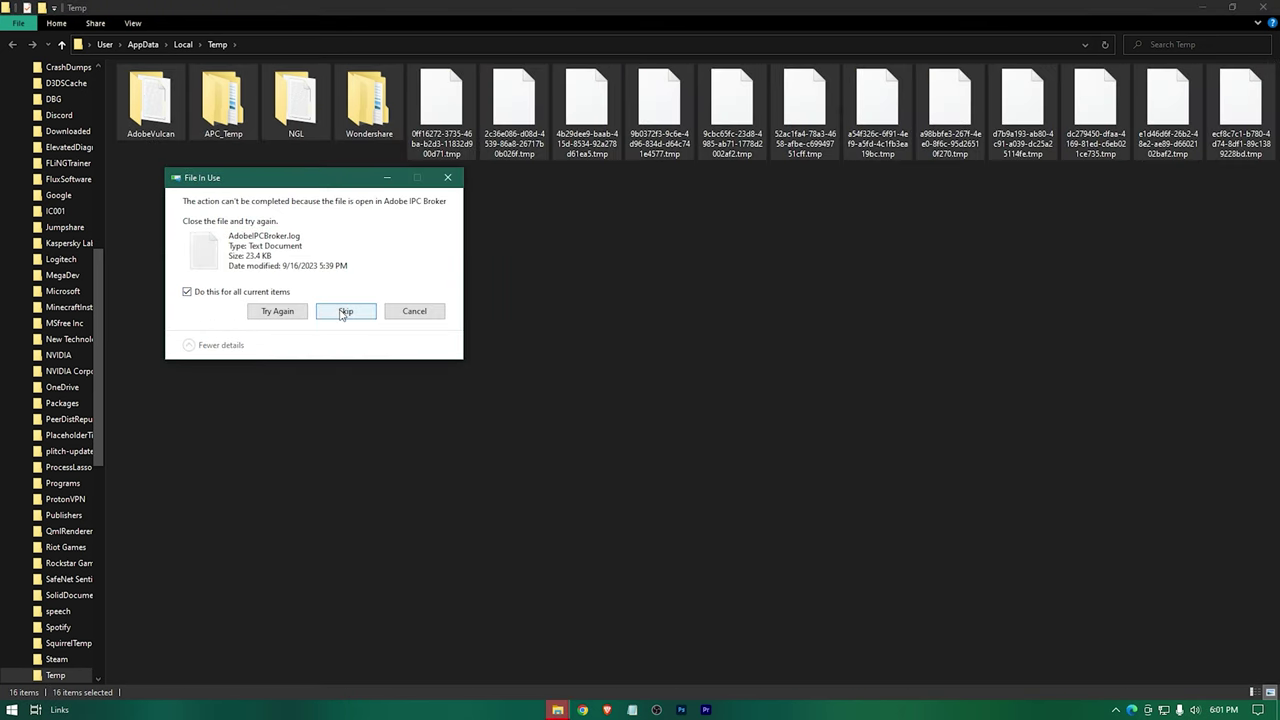
click(343, 312)
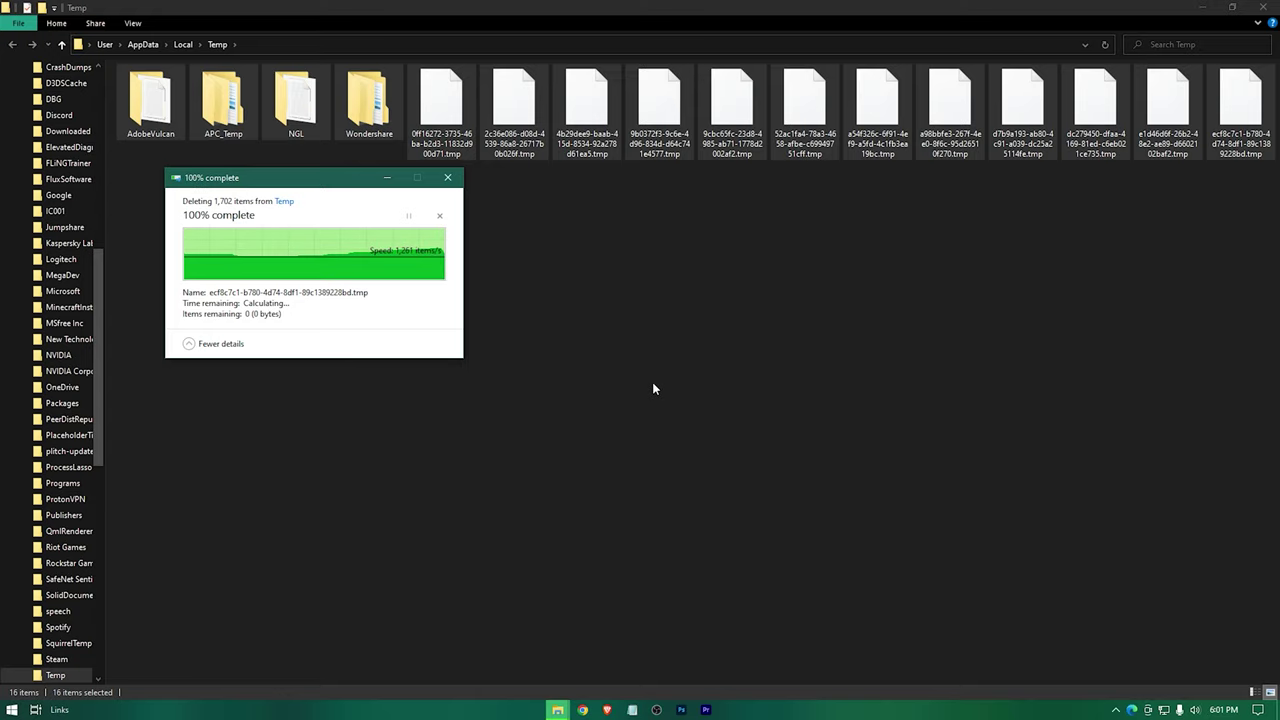
Close the Temp window and open the Prefetch folder from the Run box, granting access
click(1265, 8)
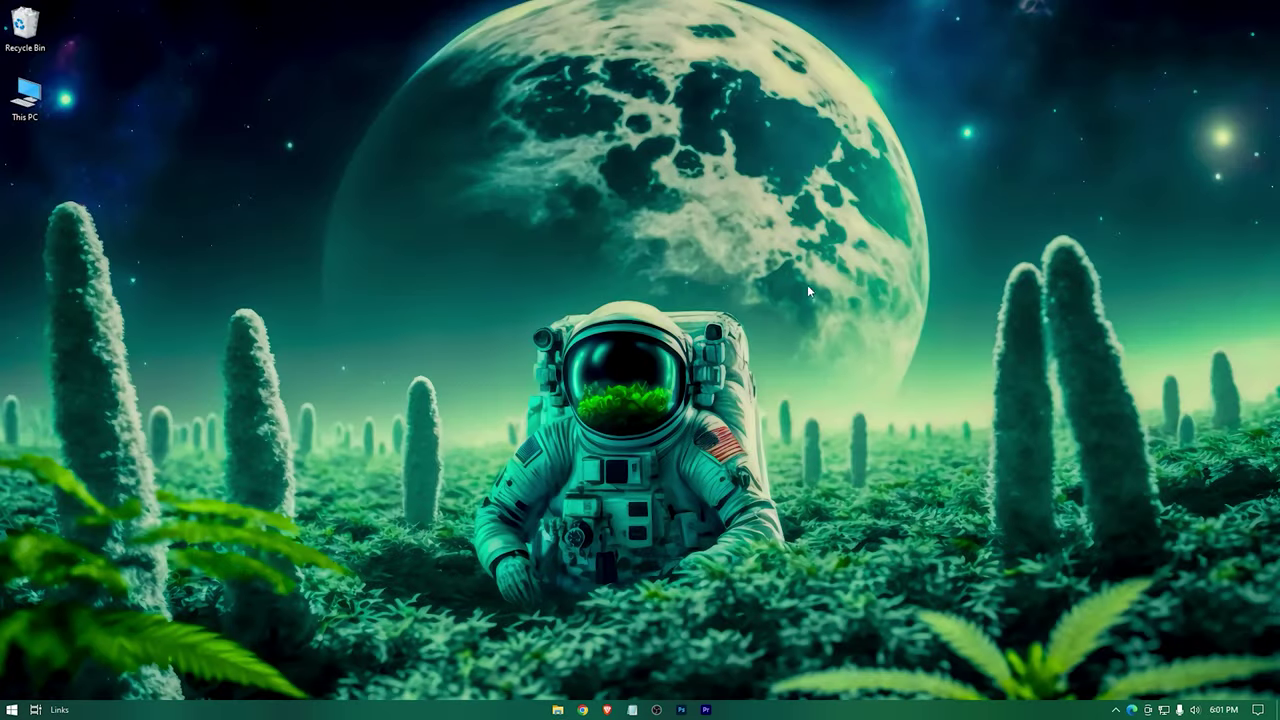
key(super+r)
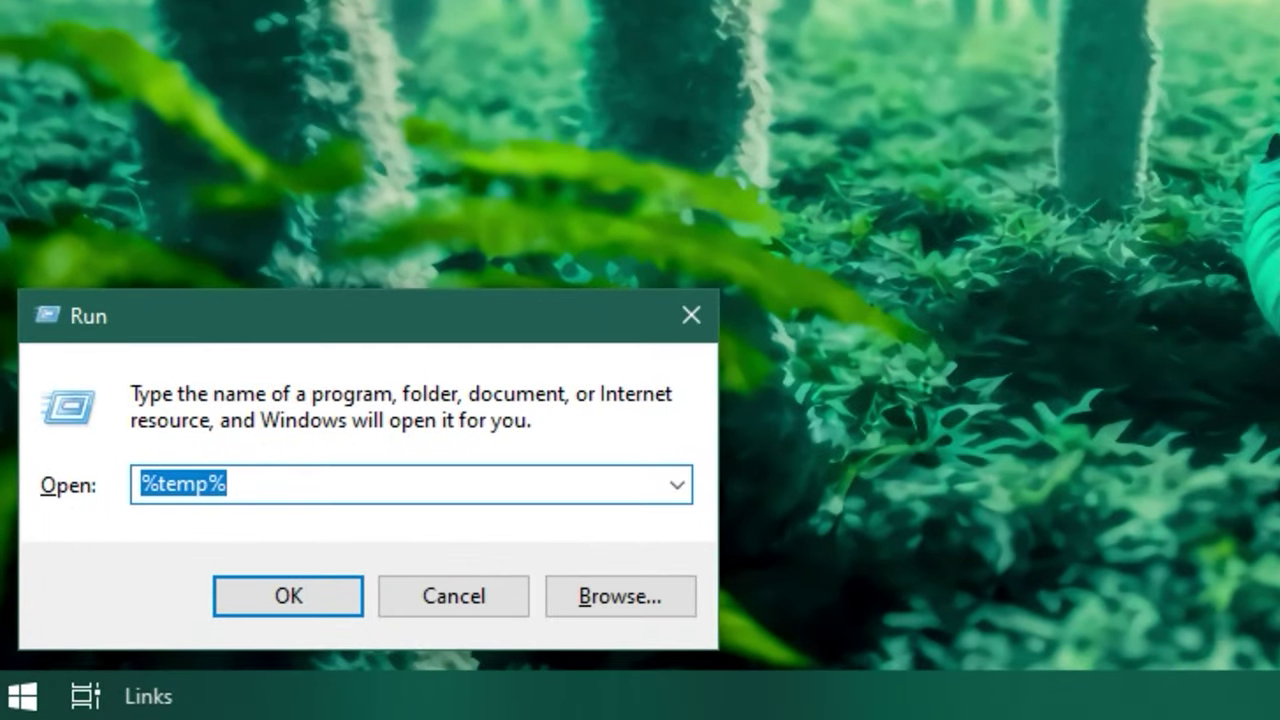
text(pre)
text(h)
key(Return)
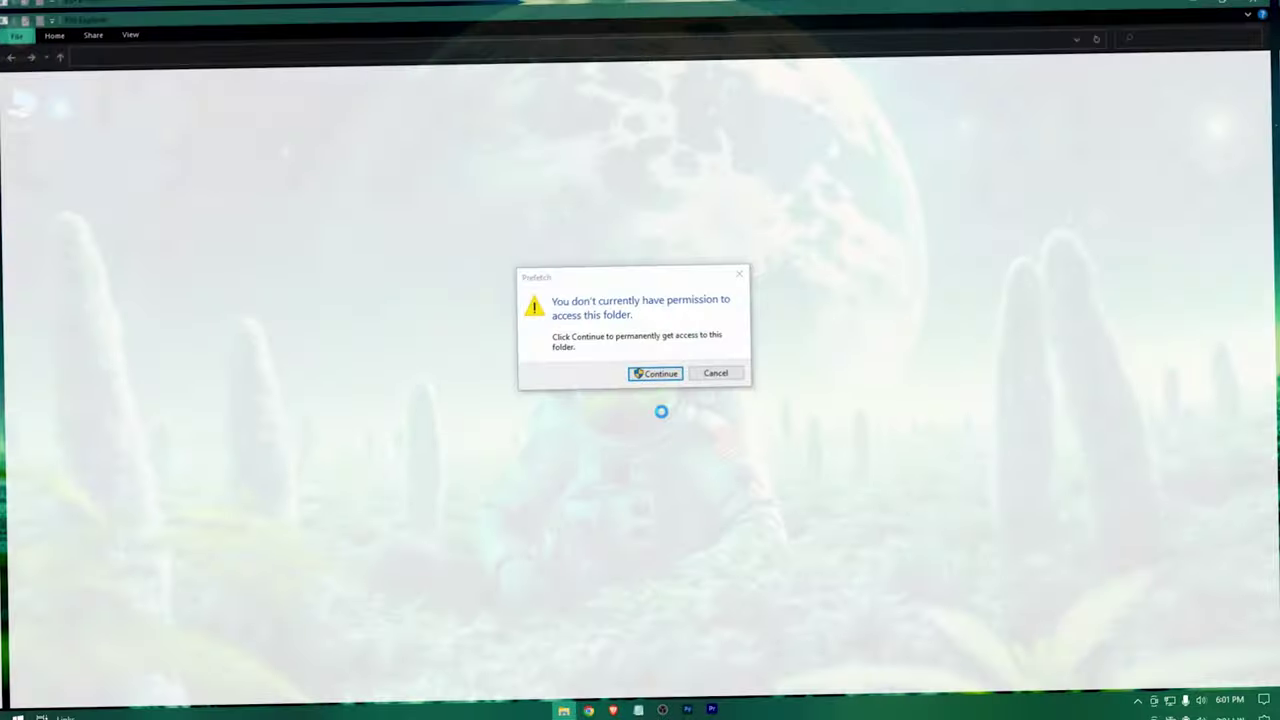
click(660, 374)
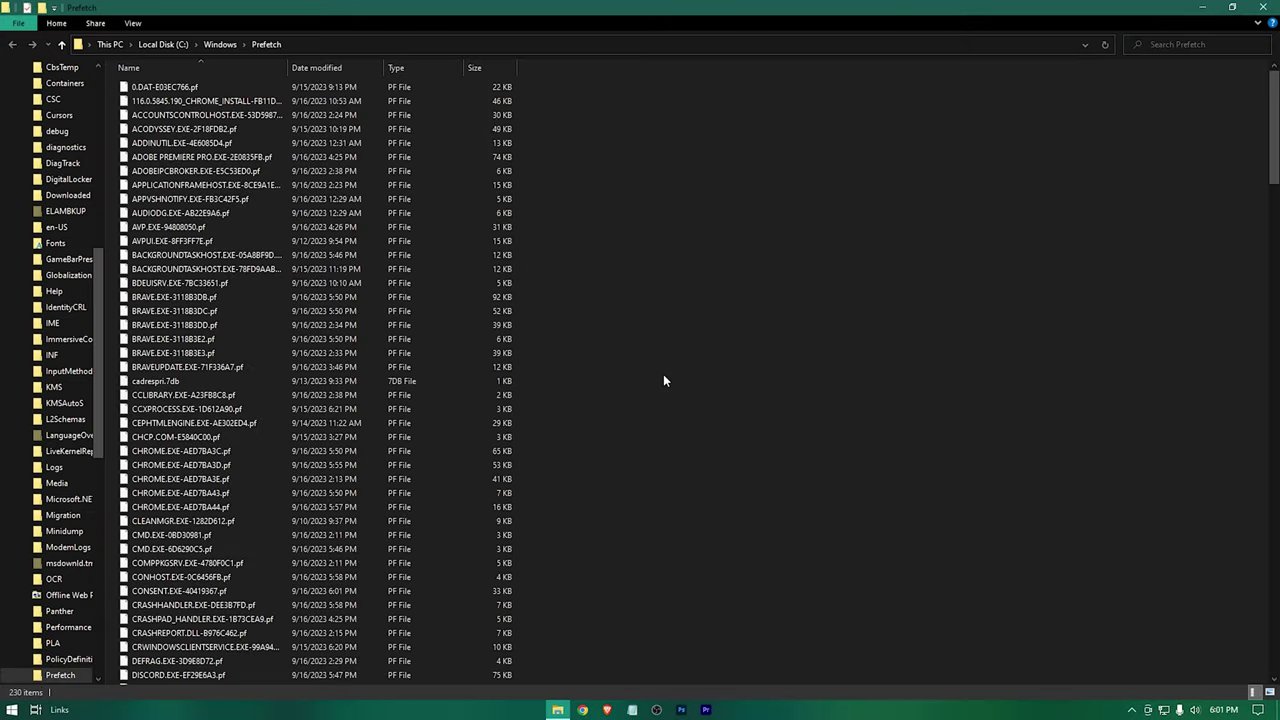
scroll(663, 374, down, 5)
scroll(677, 365, up, 10)
Permanently delete all Prefetch files, skipping the two still in use, and clear the selection
key(ctrl+a)
key(shift+Delete)
key(Return)
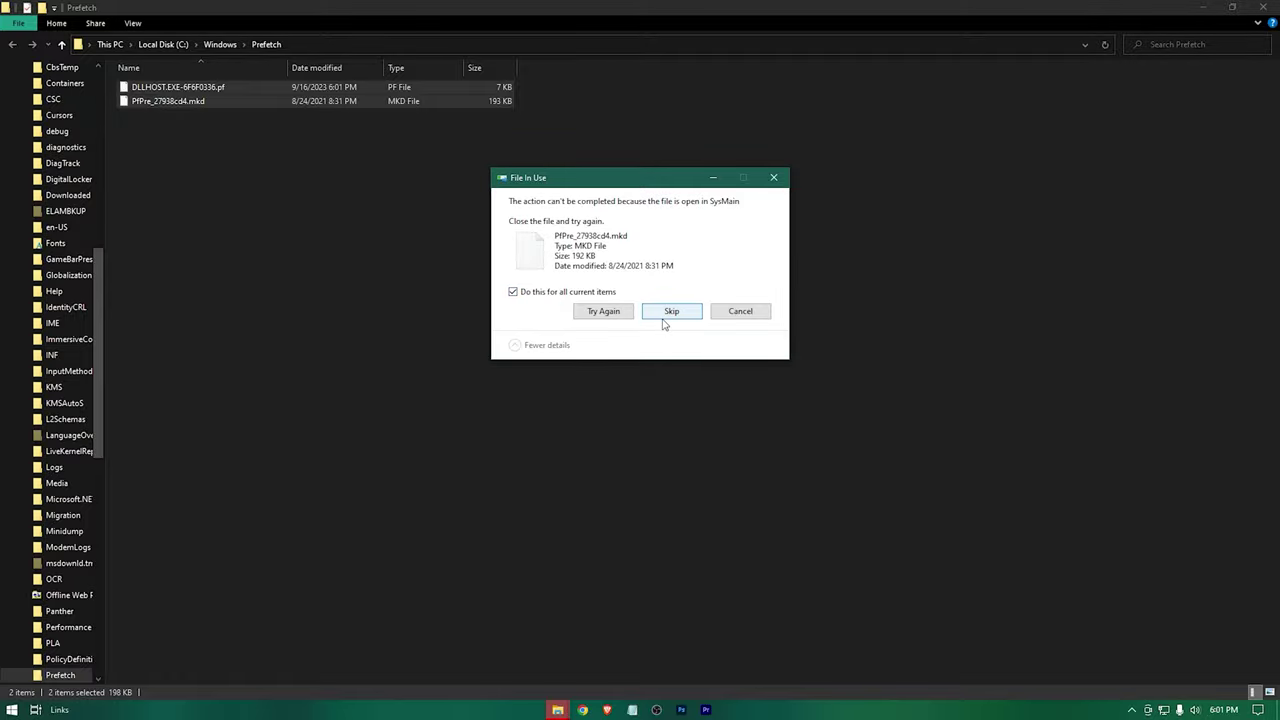
click(663, 318)
click(663, 318)
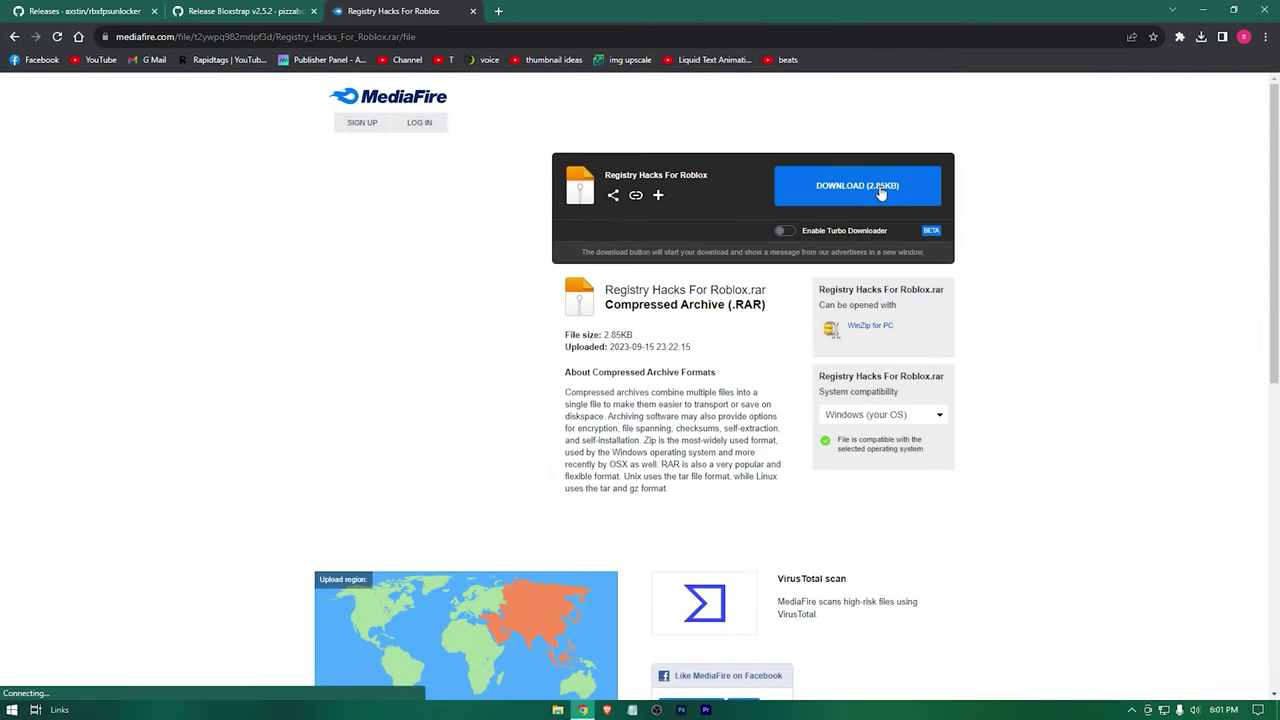
Download Registry Hacks For Roblox.rar from MediaFire, close the ad popup, and scroll the Bloxstrap v2.5.2 page
click(279, 8)
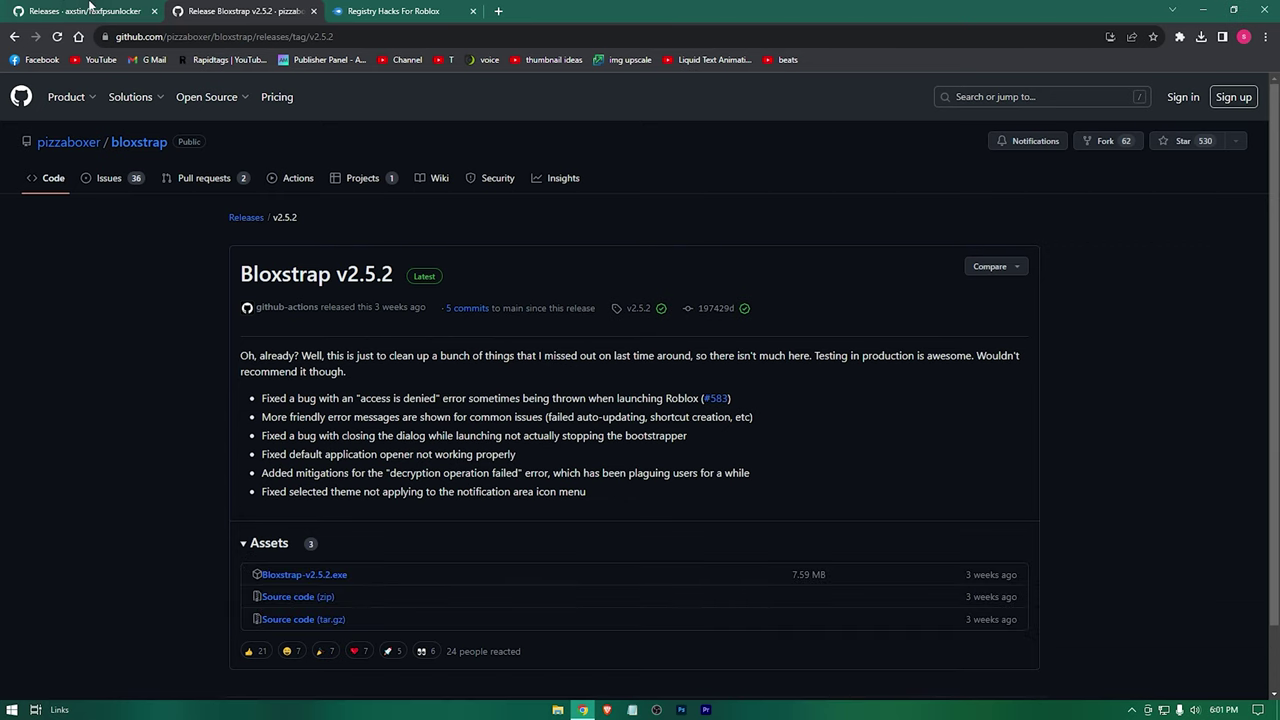
click(62, 6)
click(395, 11)
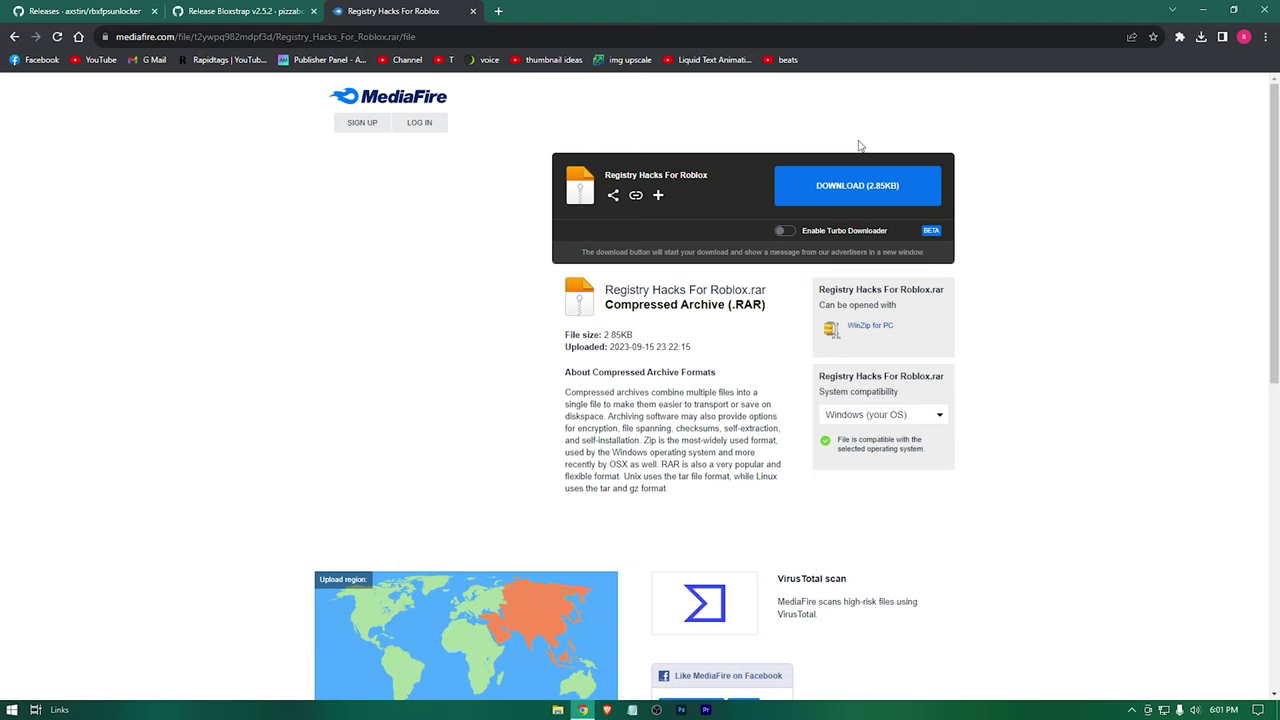
click(865, 187)
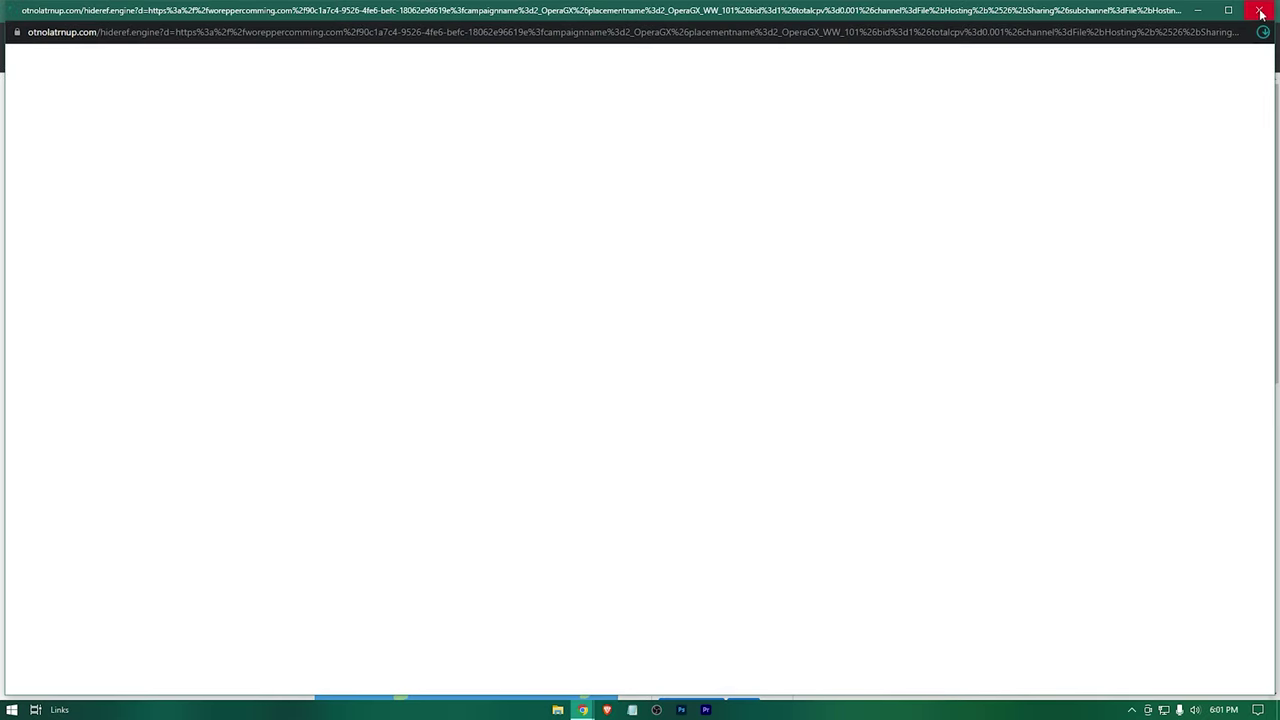
click(1260, 12)
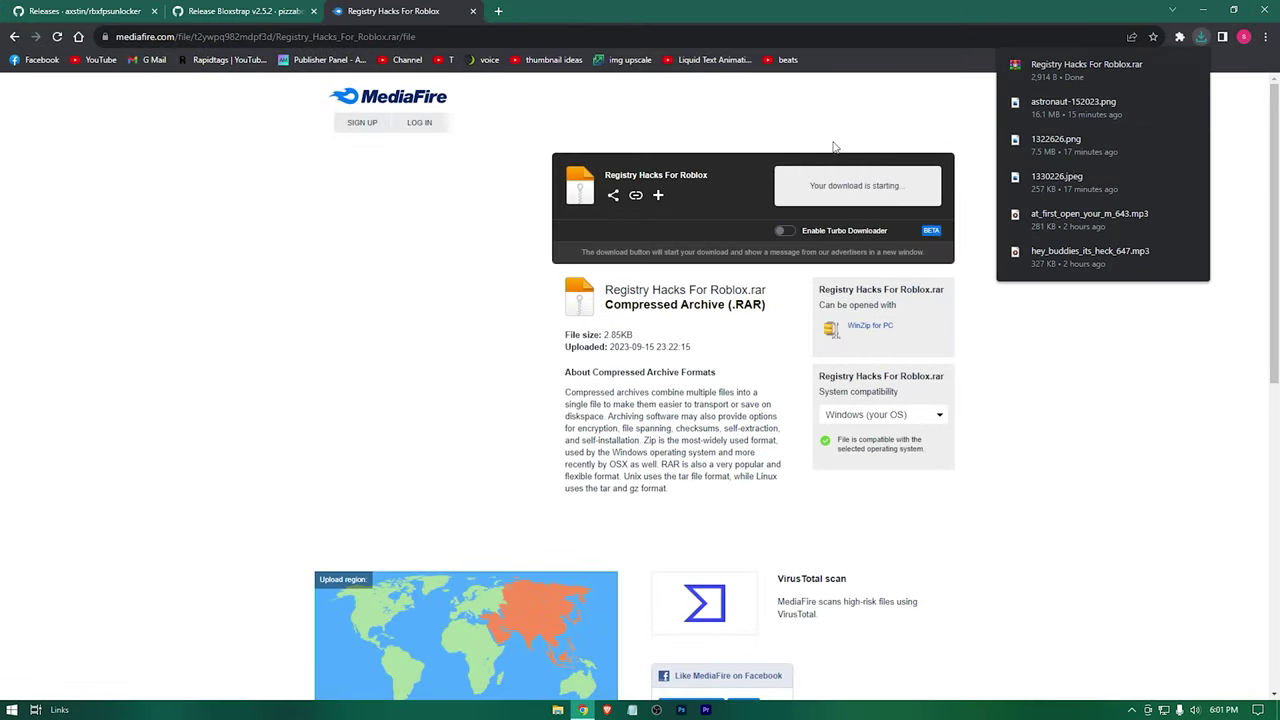
click(241, 12)
scroll(820, 263, down, 1)
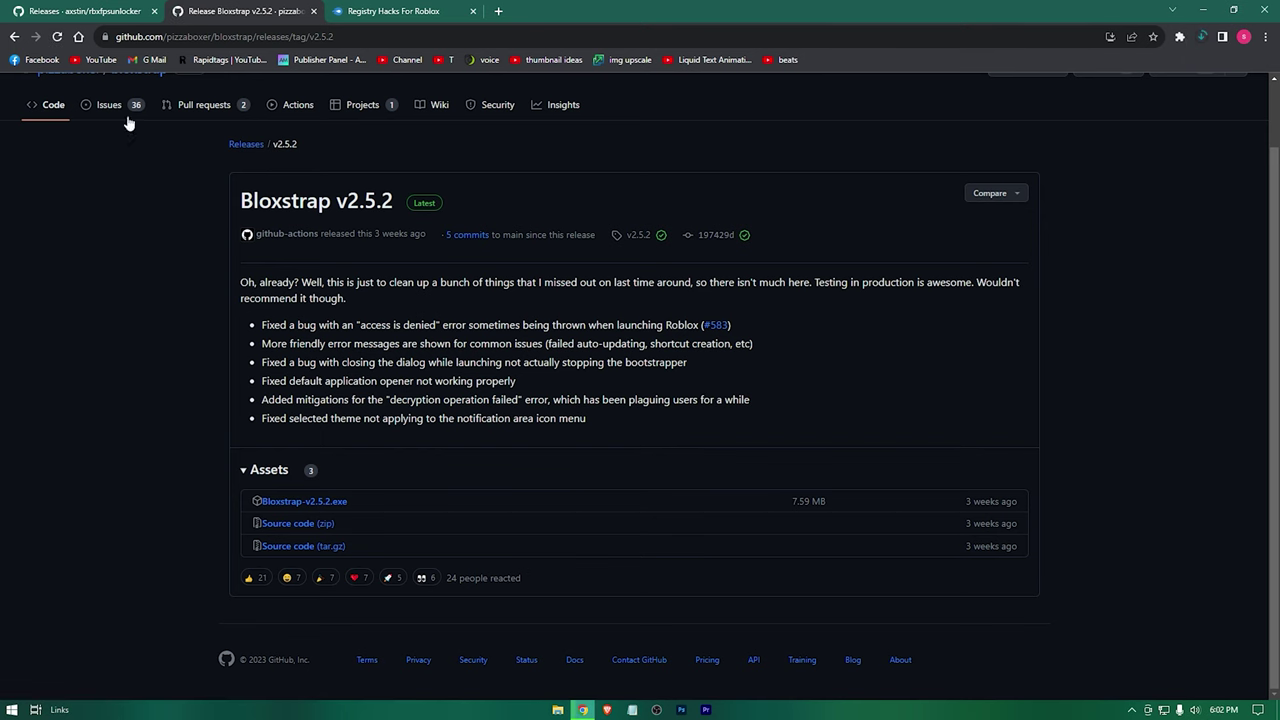
On the rbxfpsunlocker releases page, keep the blocked rbxfpsunlocker-x64.zip download despite the warning
click(72, 12)
scroll(783, 452, down, 2)
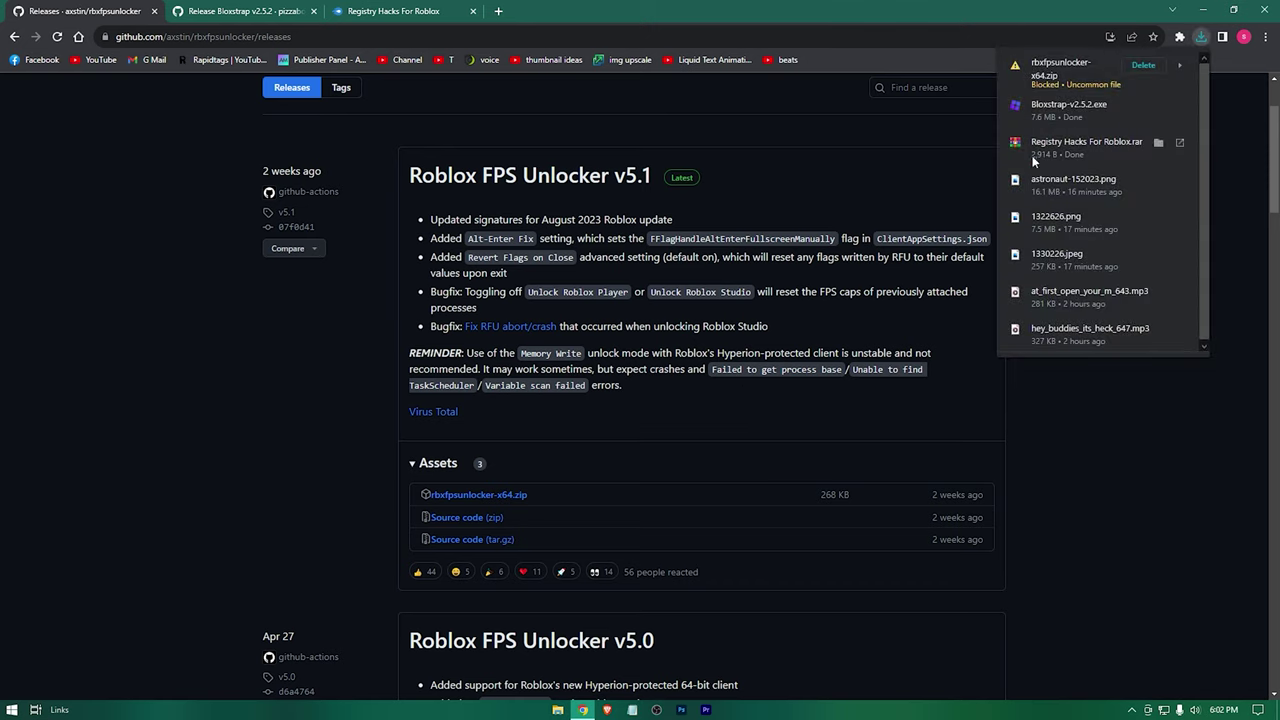
click(1181, 66)
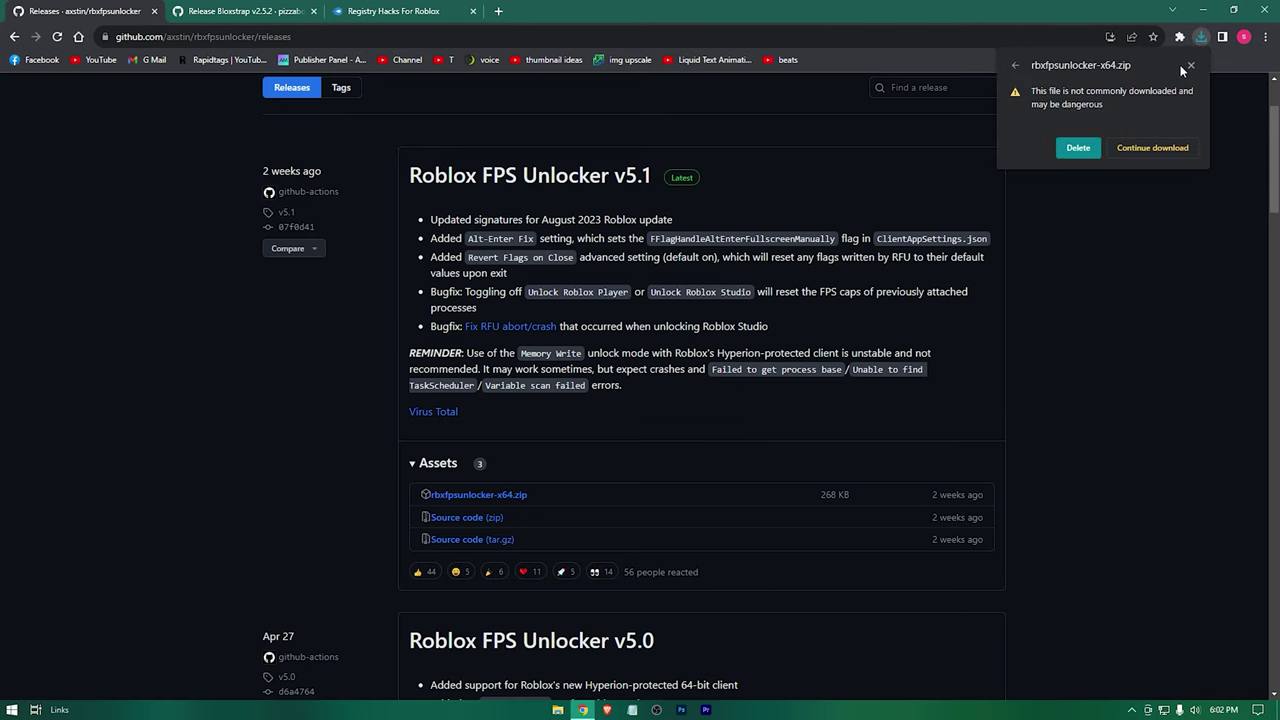
click(1170, 153)
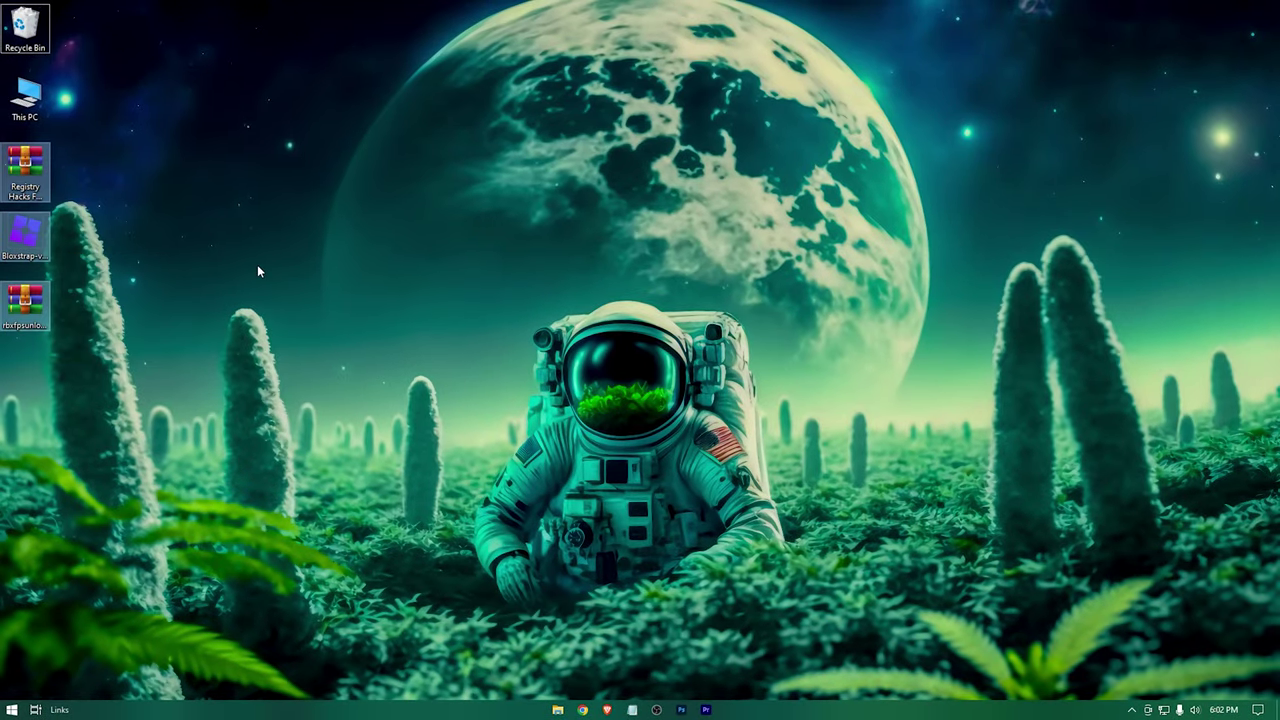
Extract Registry Hacks For Roblox.rar into a 'Registry Hacks For Roblox' folder
click(24, 158)
right_click(20, 174)
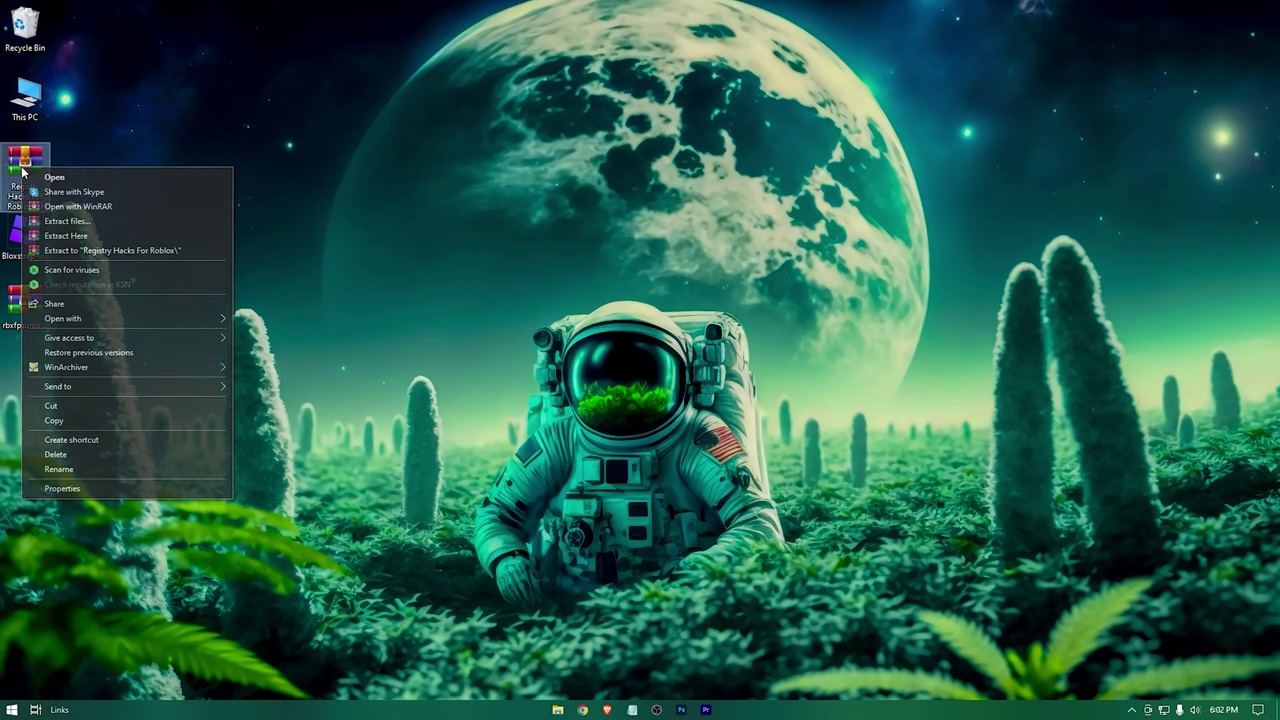
click(93, 254)
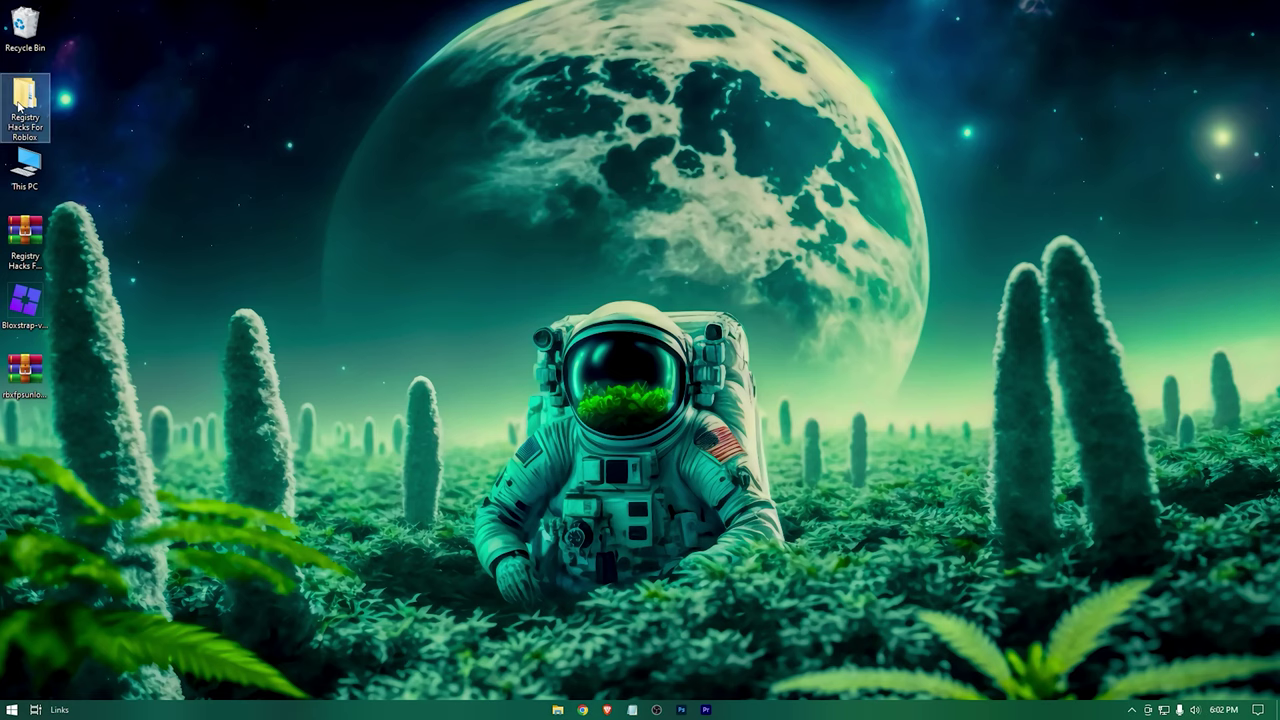
Open the extracted folder and its inner subfolder, then select 1. Registry Tweaks
double_click(20, 104)
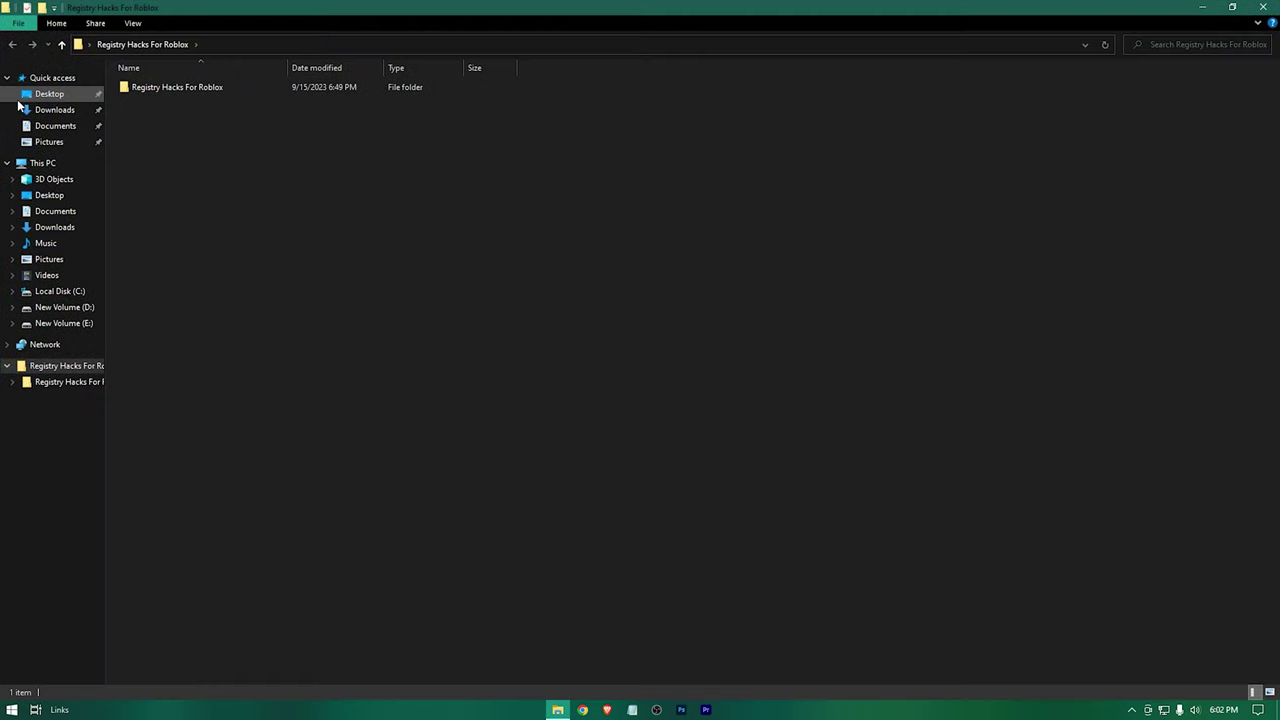
double_click(161, 87)
drag(150, 119, 180, 86)
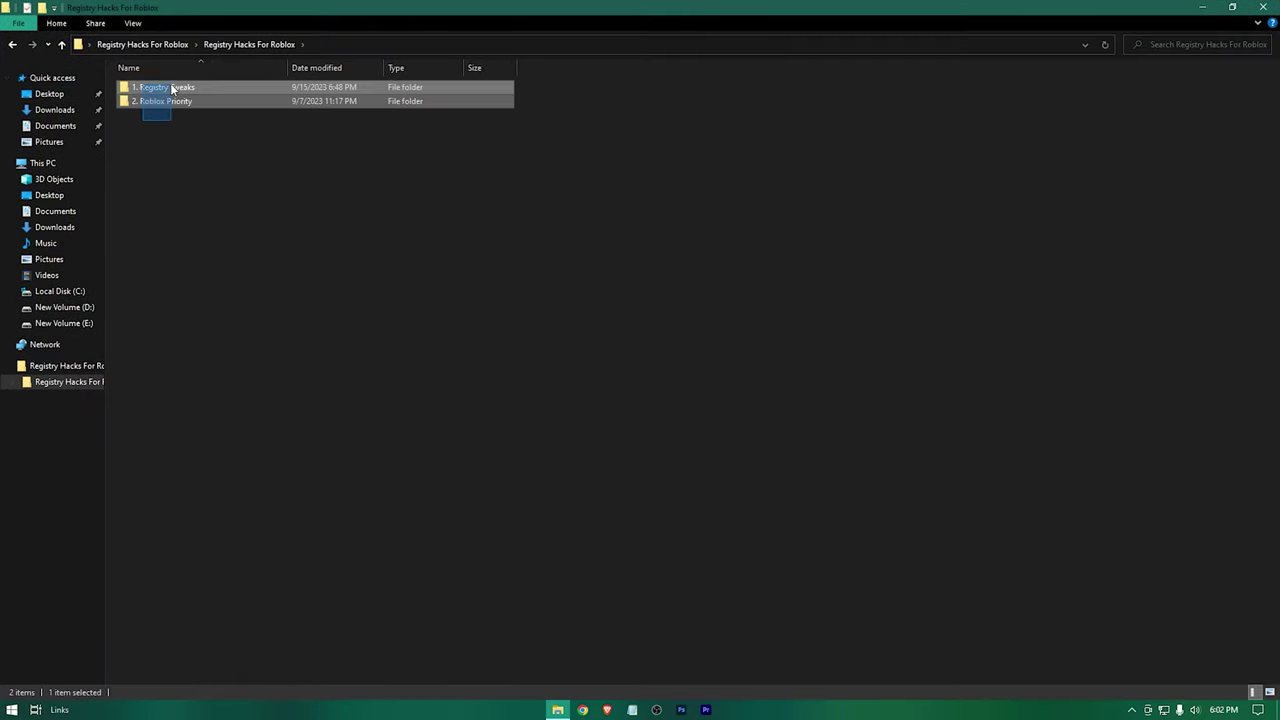
click(151, 114)
click(122, 88)
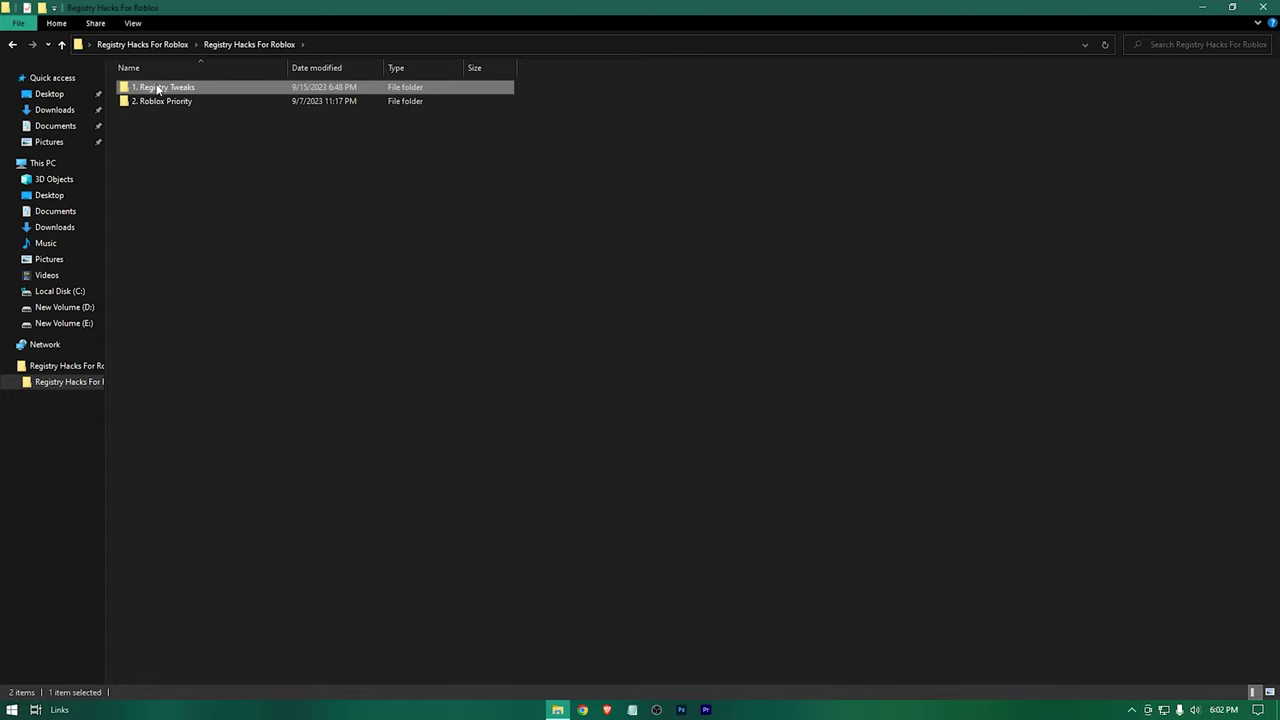
In 1. Registry Tweaks, merge Fast Response.reg and Disable Map Downloader.reg into the registry
double_click(226, 86)
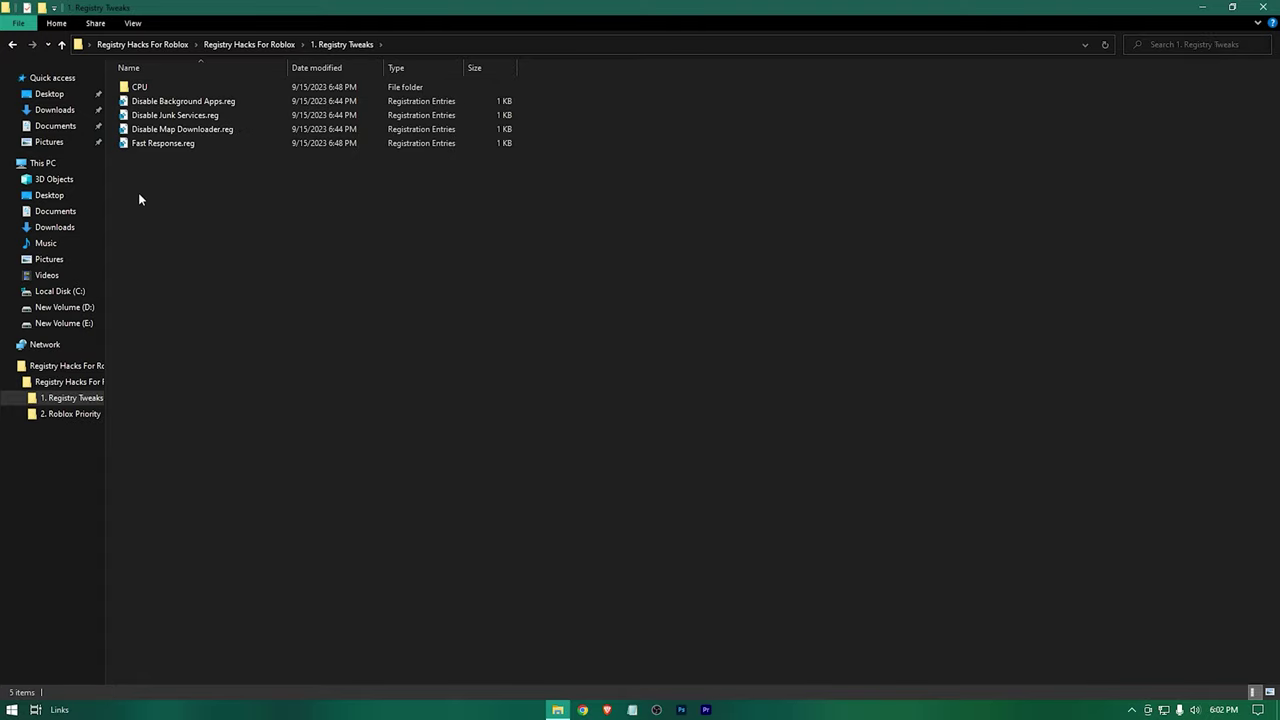
double_click(249, 145)
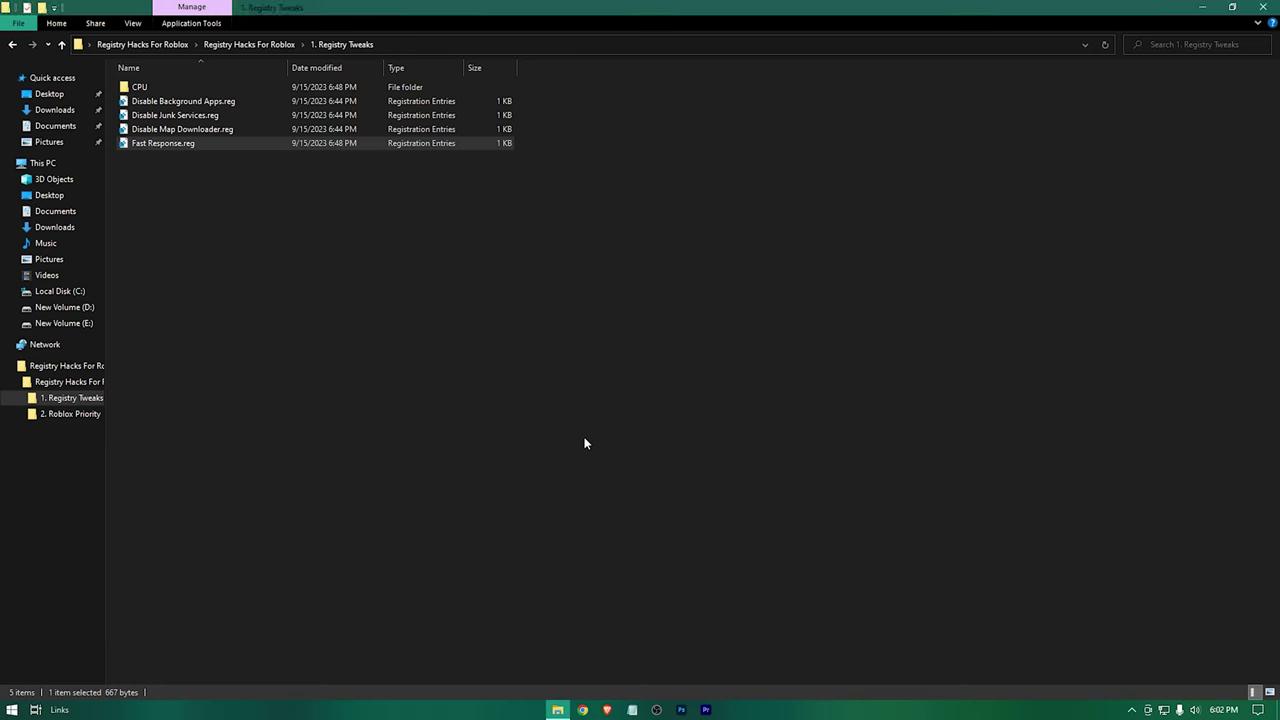
click(738, 380)
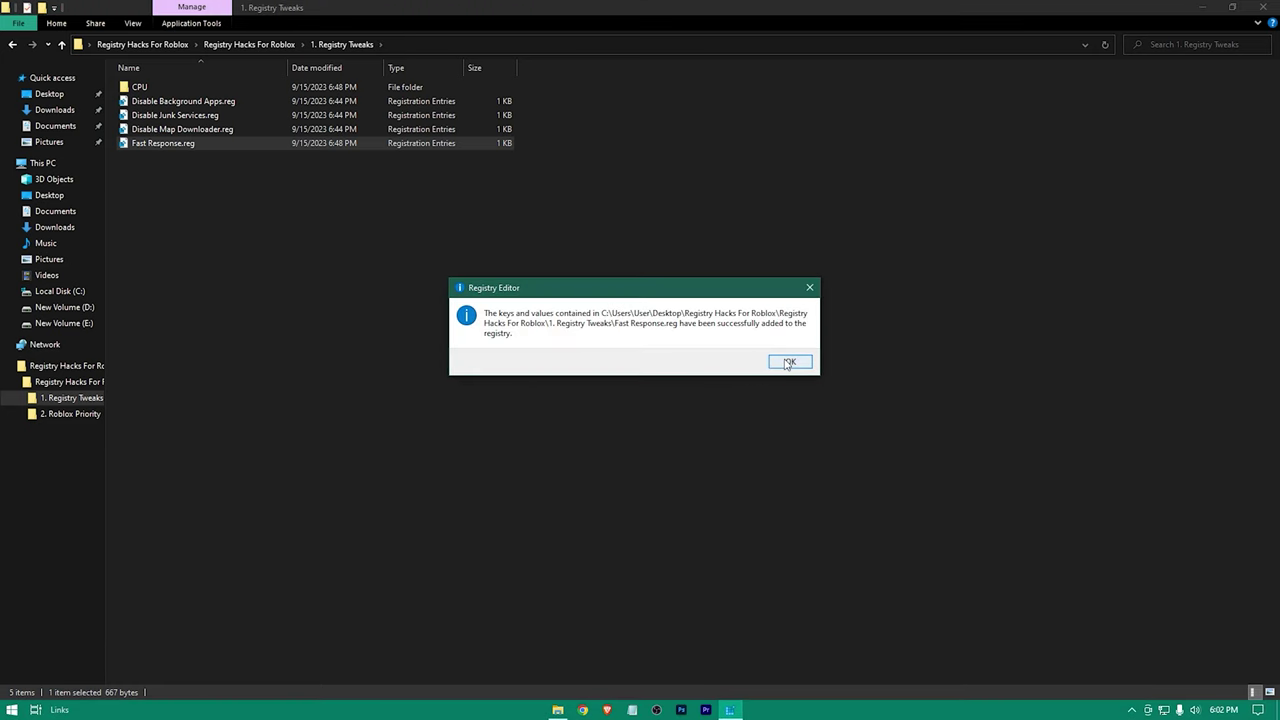
click(787, 362)
click(260, 130)
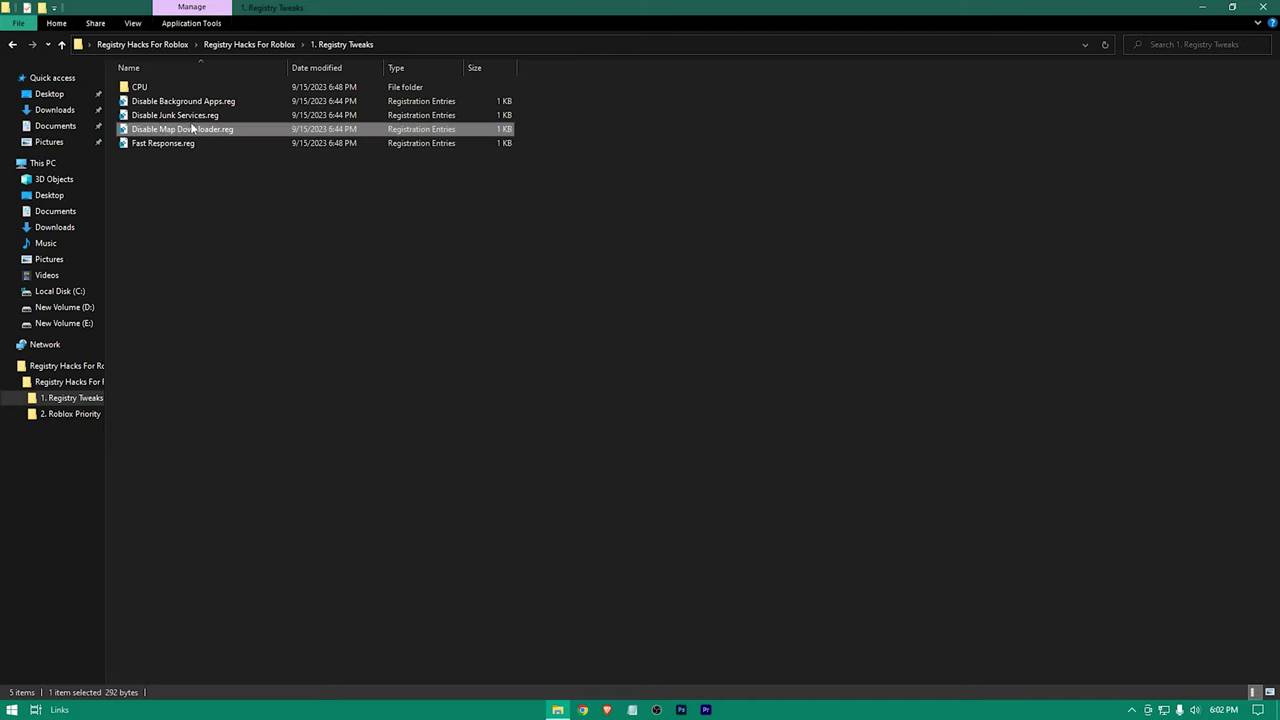
double_click(277, 128)
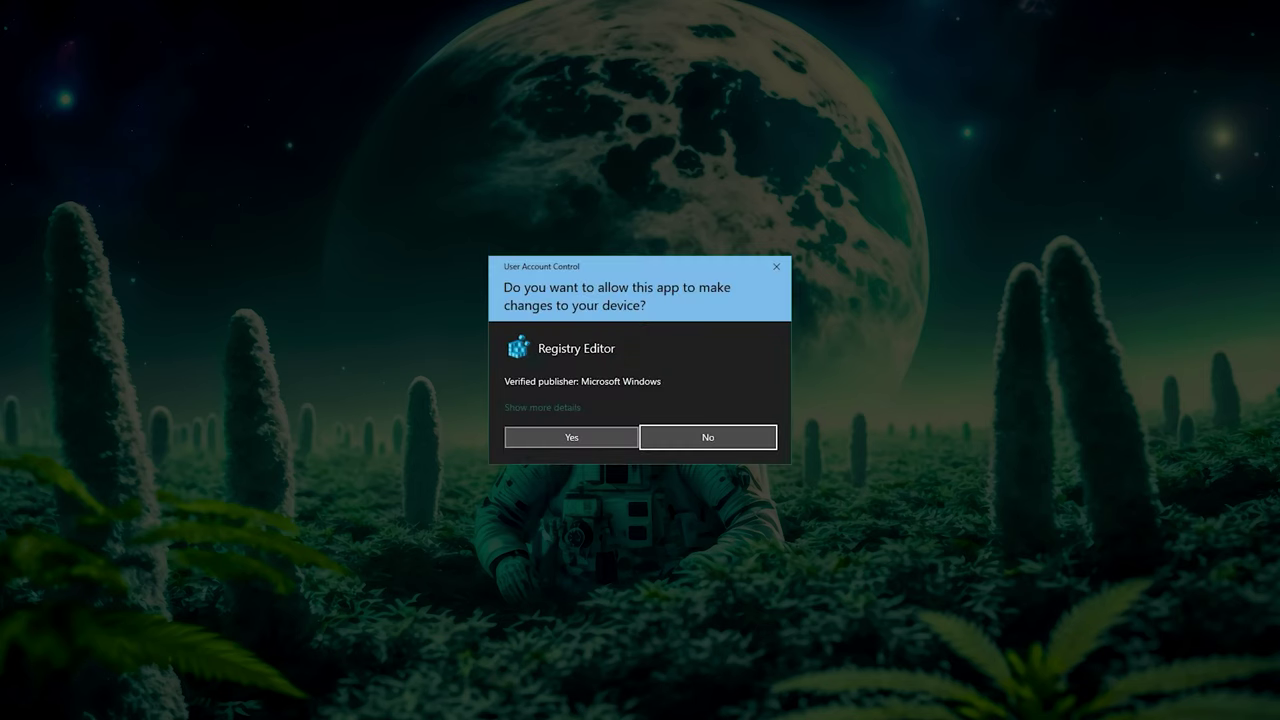
click(570, 440)
click(740, 377)
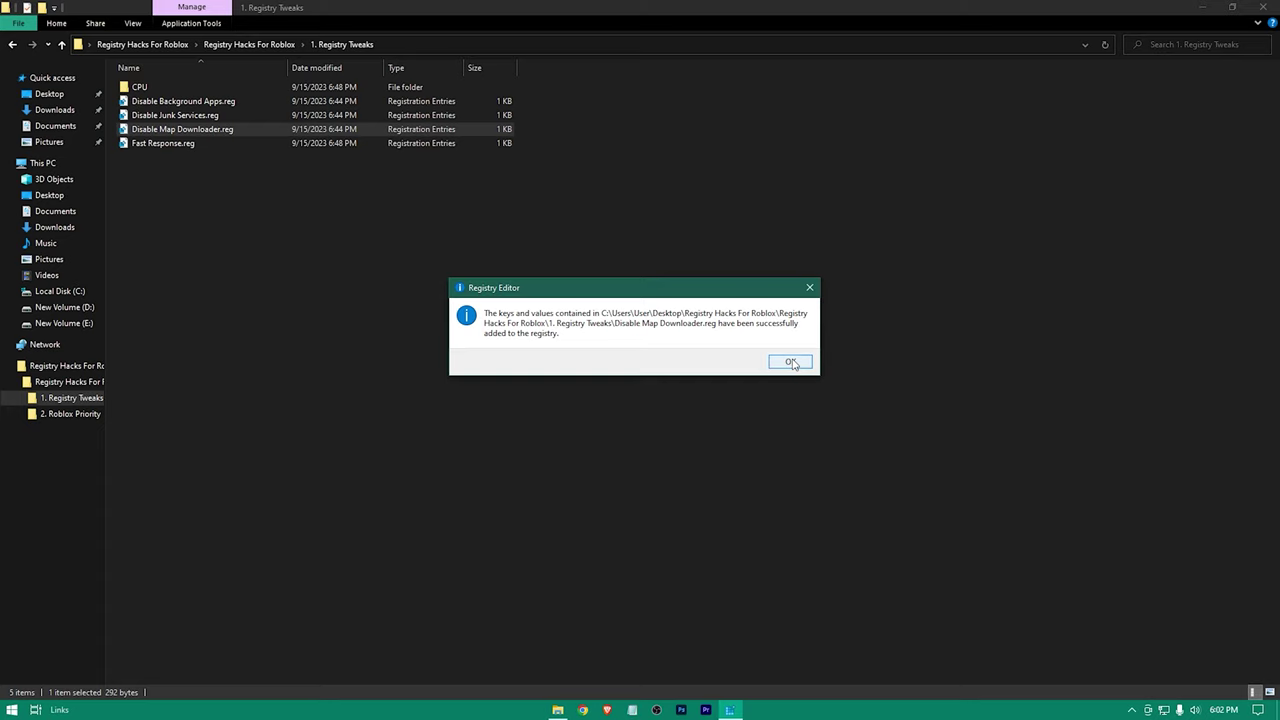
click(772, 361)
Merge Disable Junk Services.reg and Disable Background Apps.reg into the registry
click(157, 116)
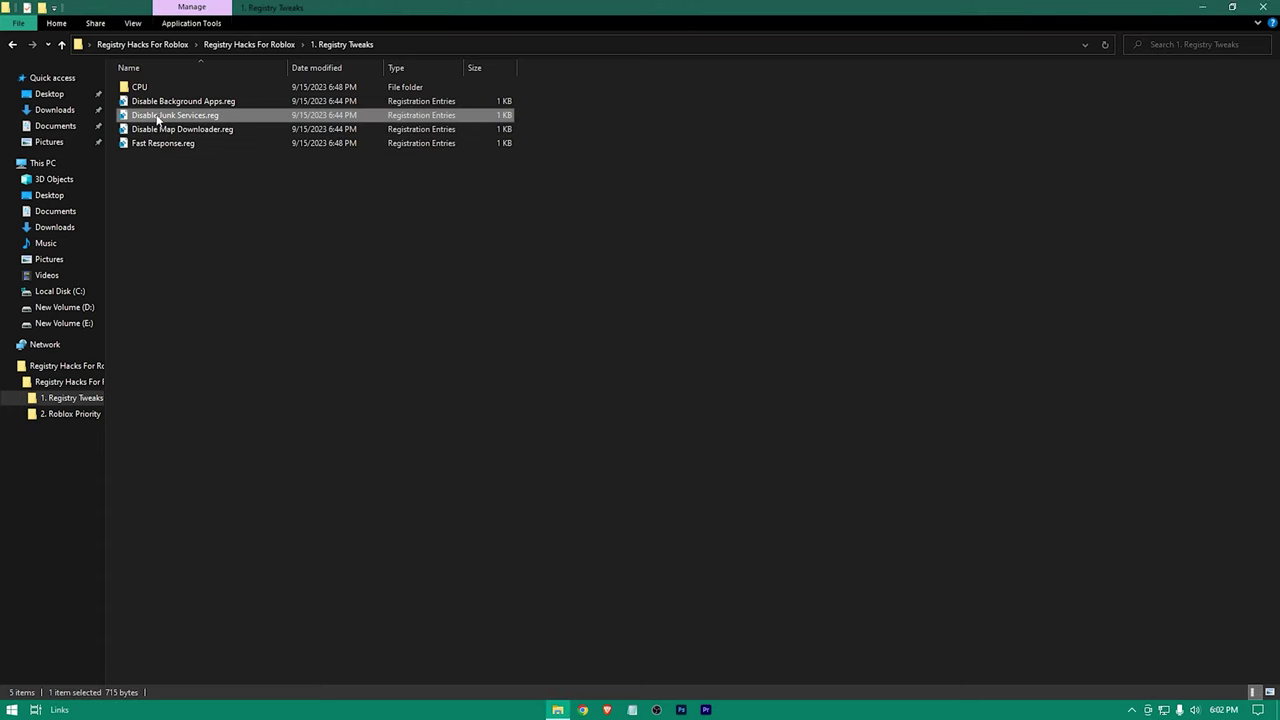
double_click(241, 115)
click(565, 433)
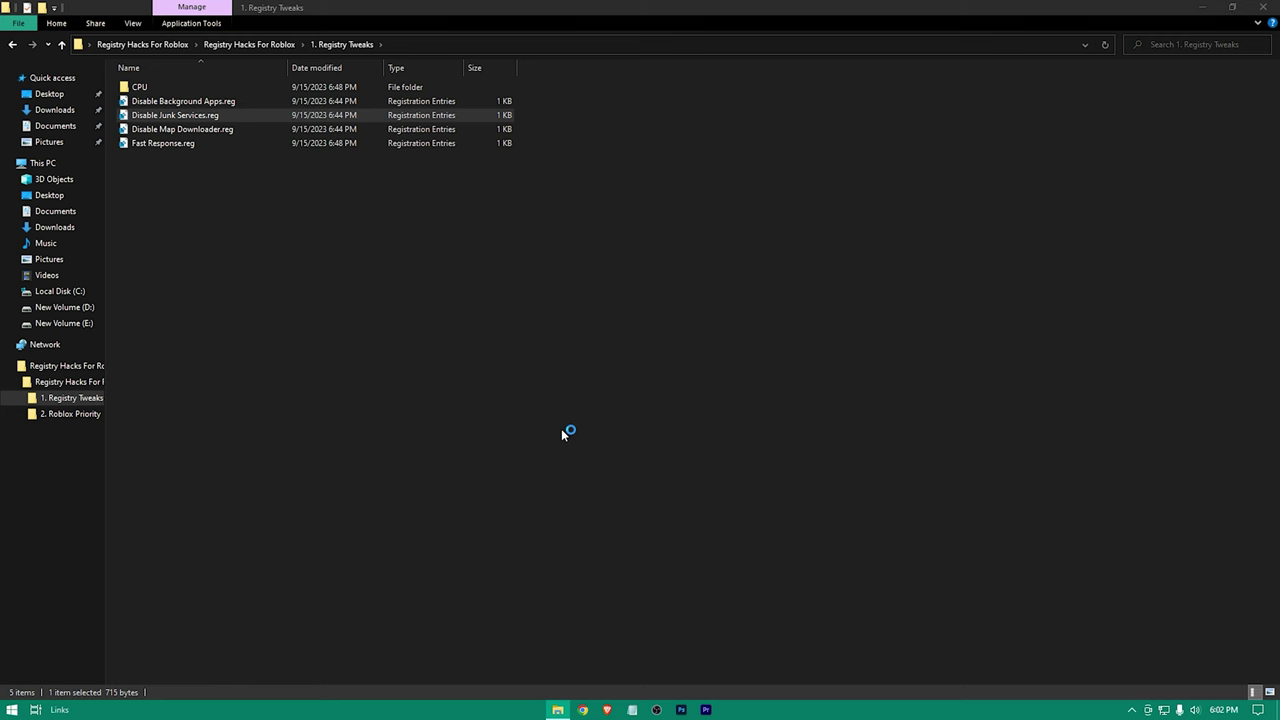
click(738, 378)
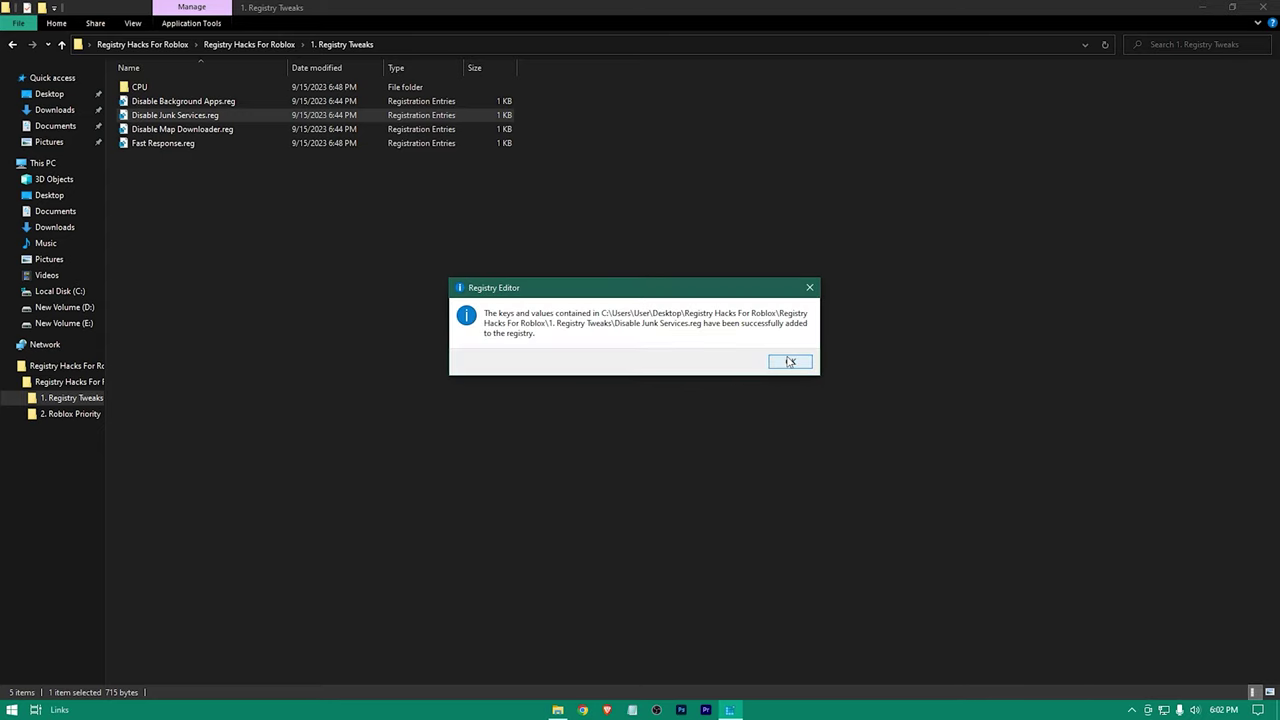
click(774, 364)
click(172, 103)
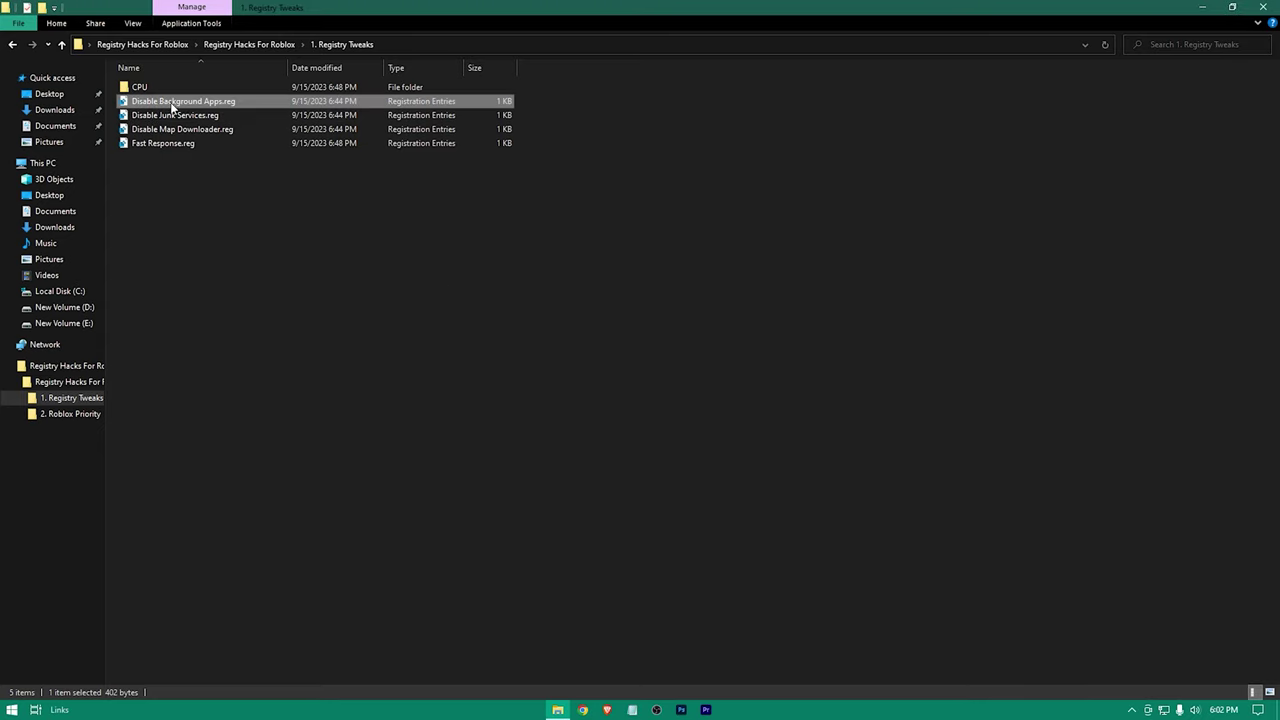
double_click(277, 99)
click(586, 435)
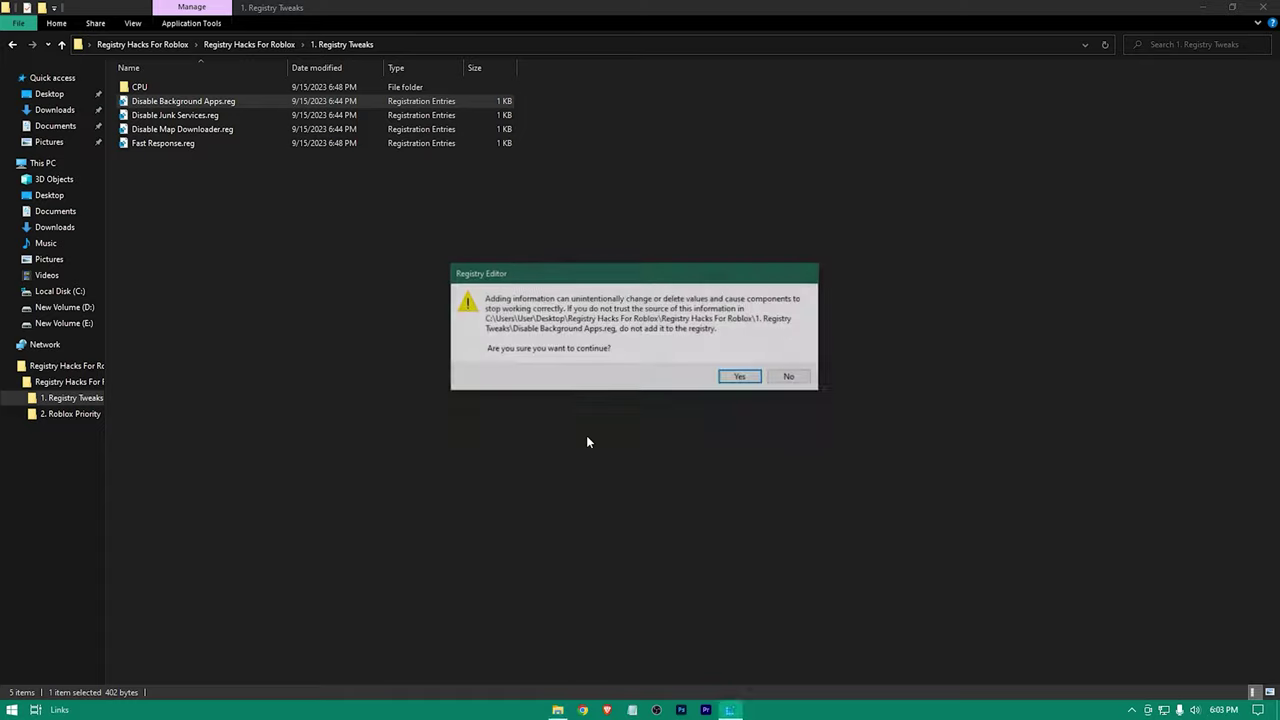
click(738, 378)
click(788, 362)
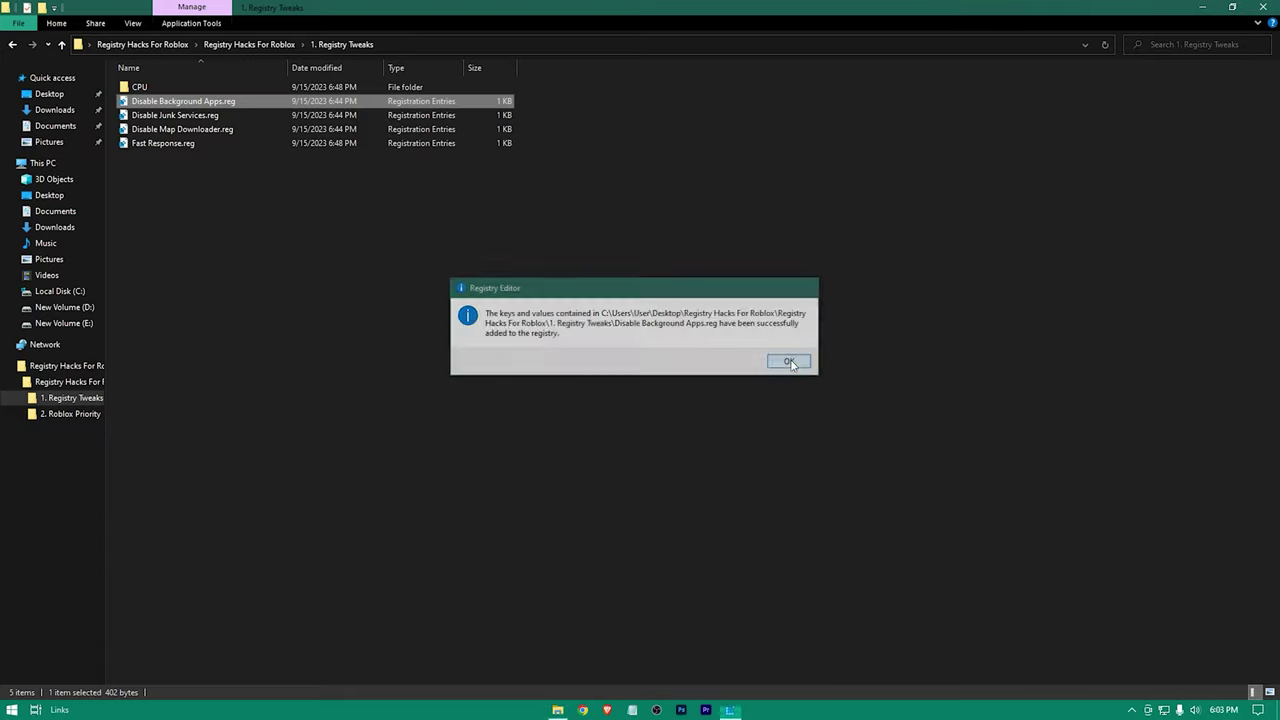
click(293, 223)
click(130, 90)
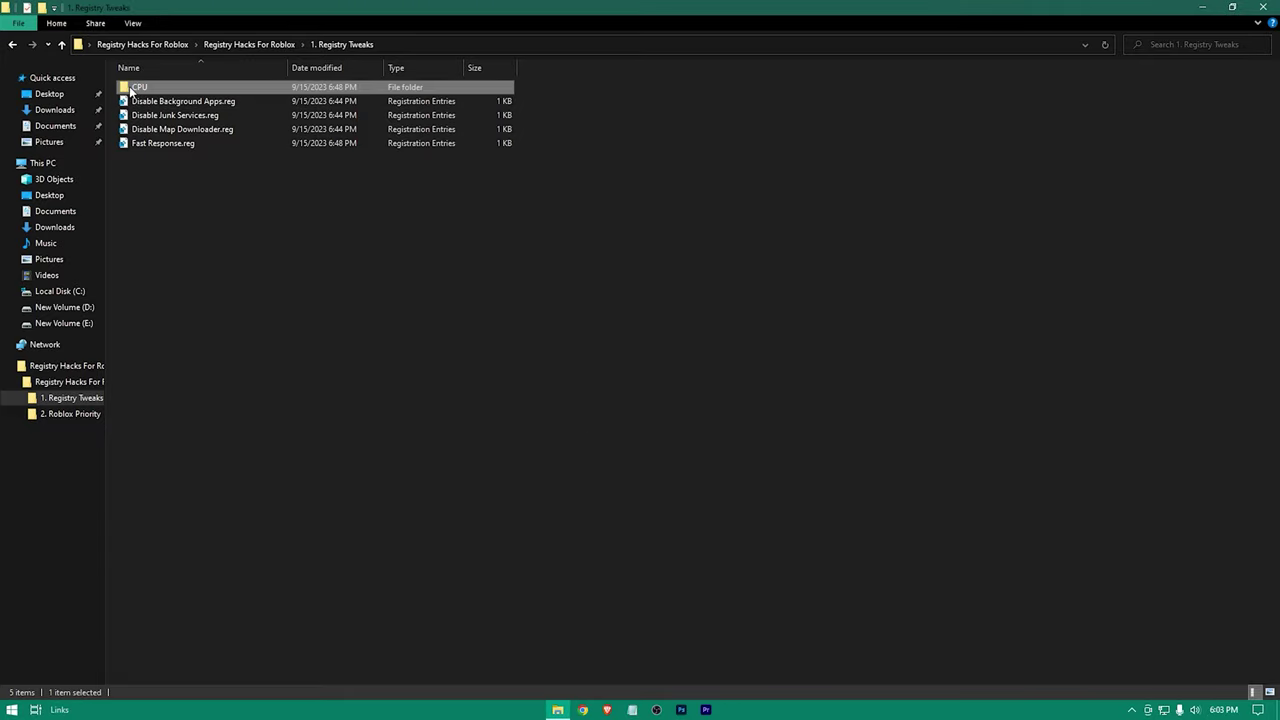
From the CPU folder, merge Intel Priority.reg into the registry and dismiss the success message
double_click(164, 92)
drag(162, 148, 240, 86)
click(177, 200)
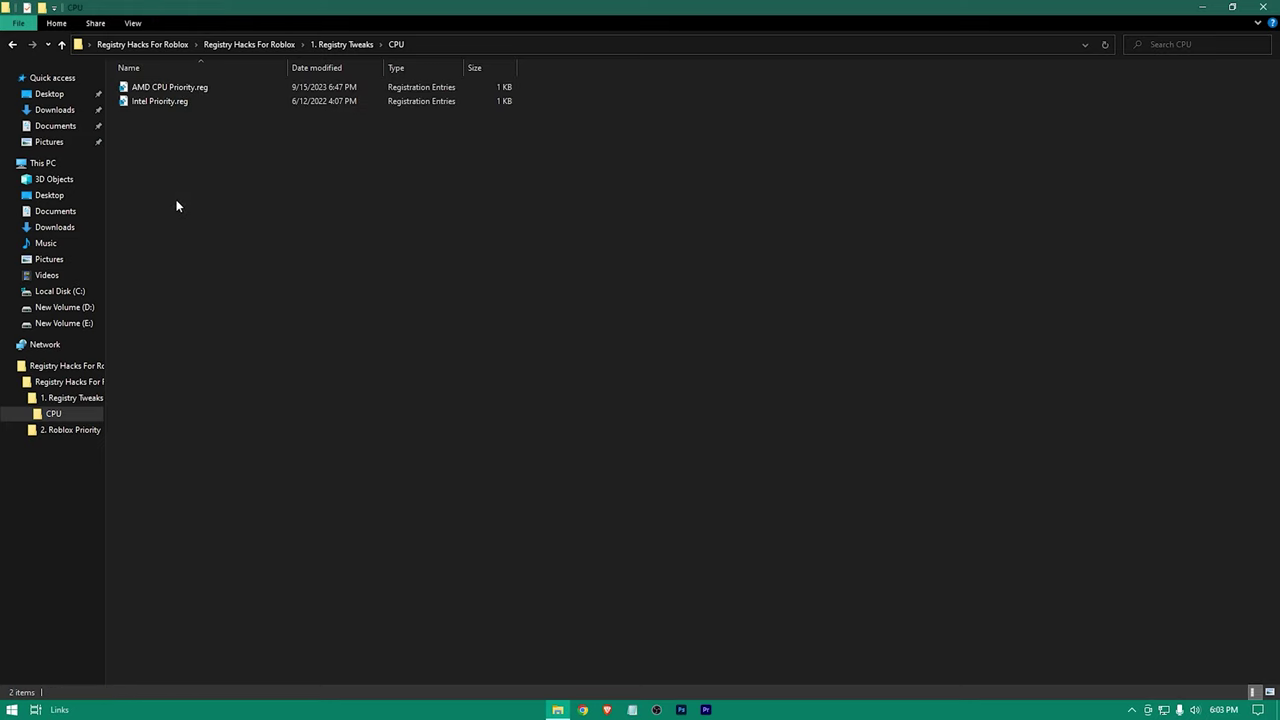
click(208, 104)
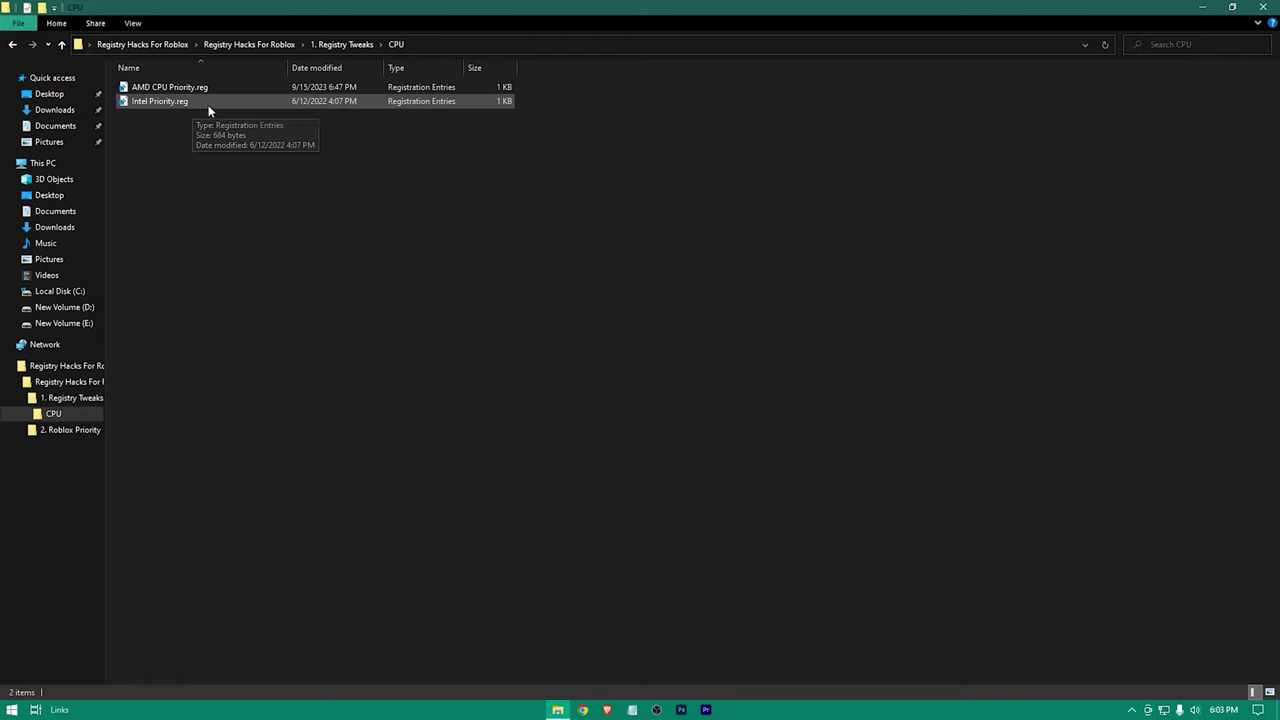
double_click(213, 102)
click(575, 434)
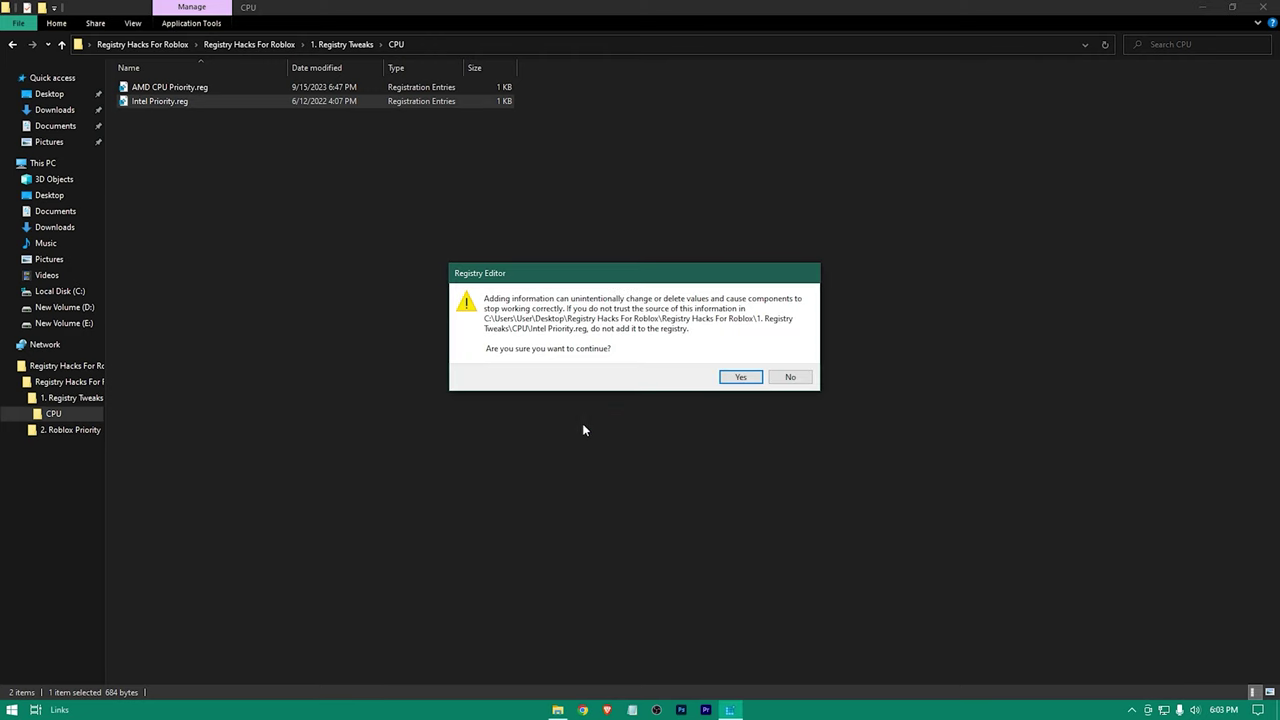
click(741, 377)
click(788, 366)
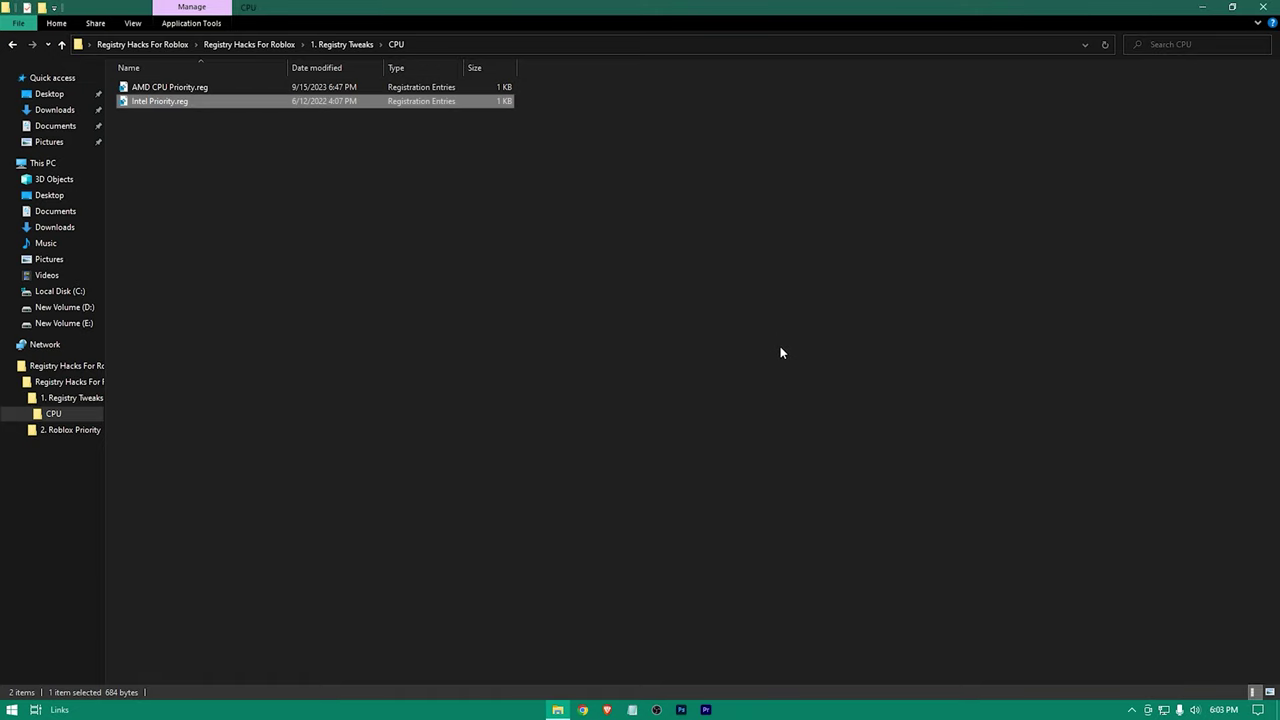
Merge Roblox High Priority.reg from the 2. Roblox Priority folder and confirm the import
click(12, 45)
click(12, 45)
click(167, 101)
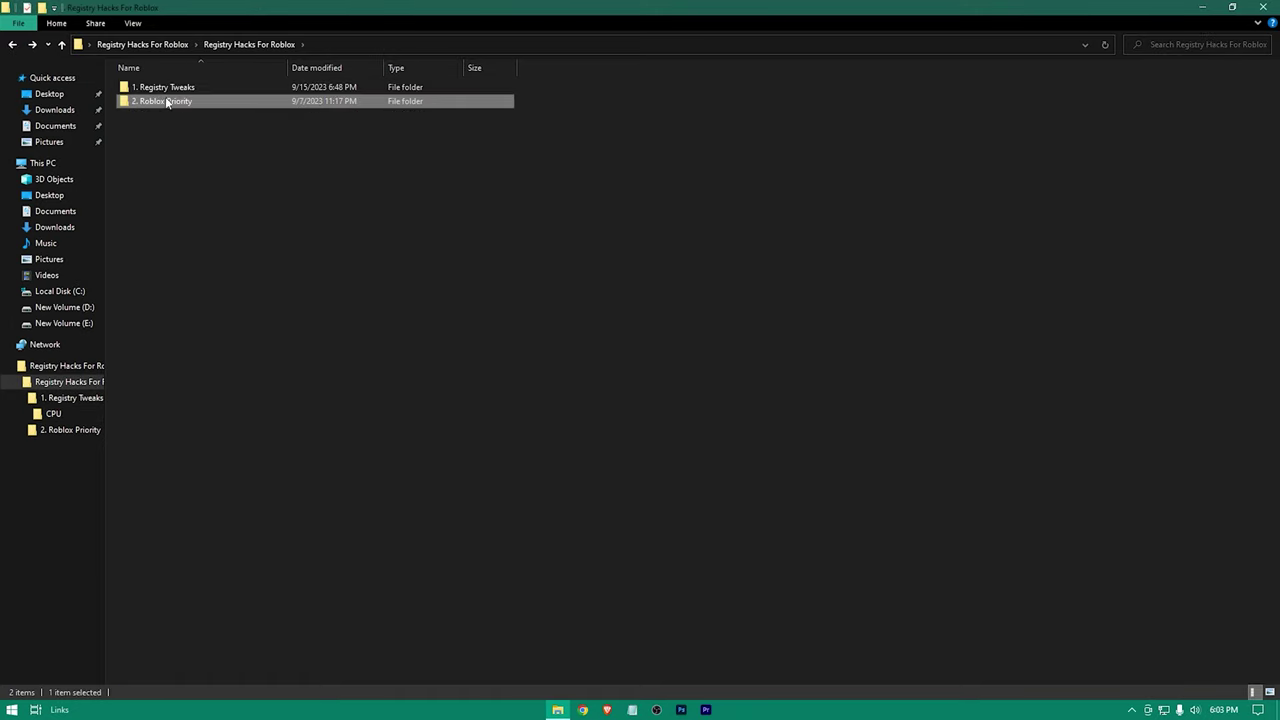
double_click(167, 101)
click(173, 86)
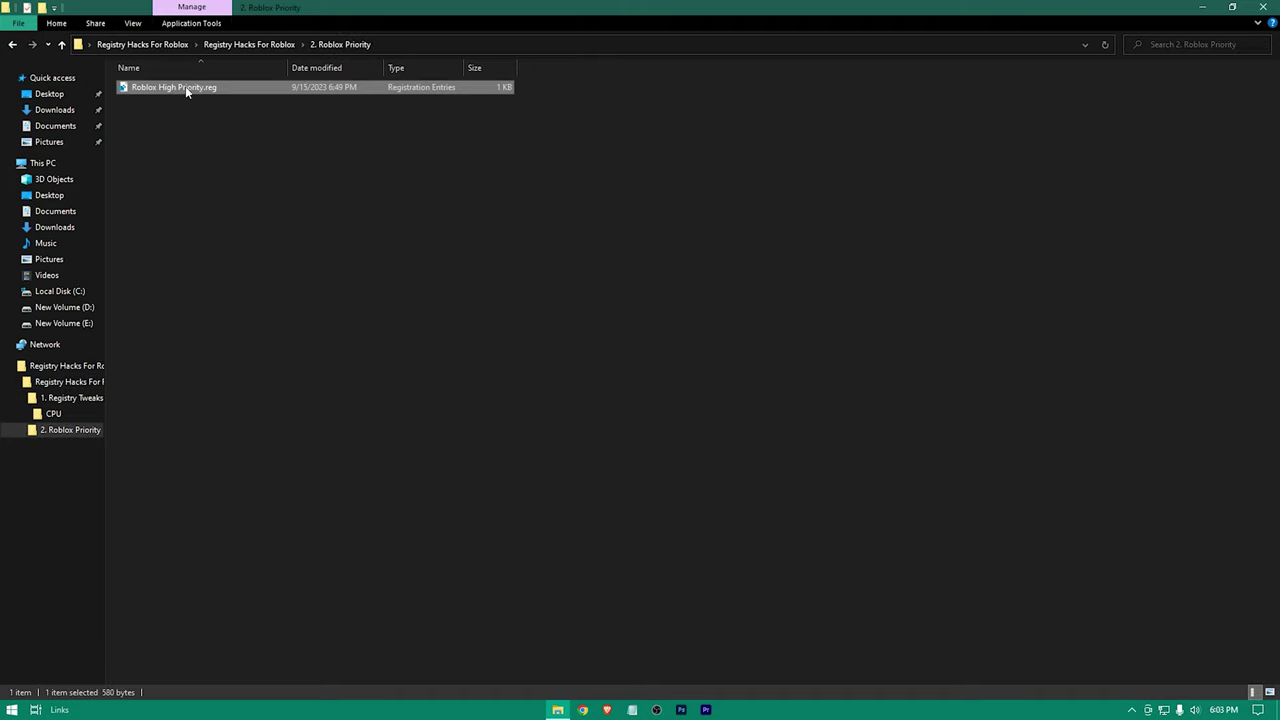
double_click(241, 87)
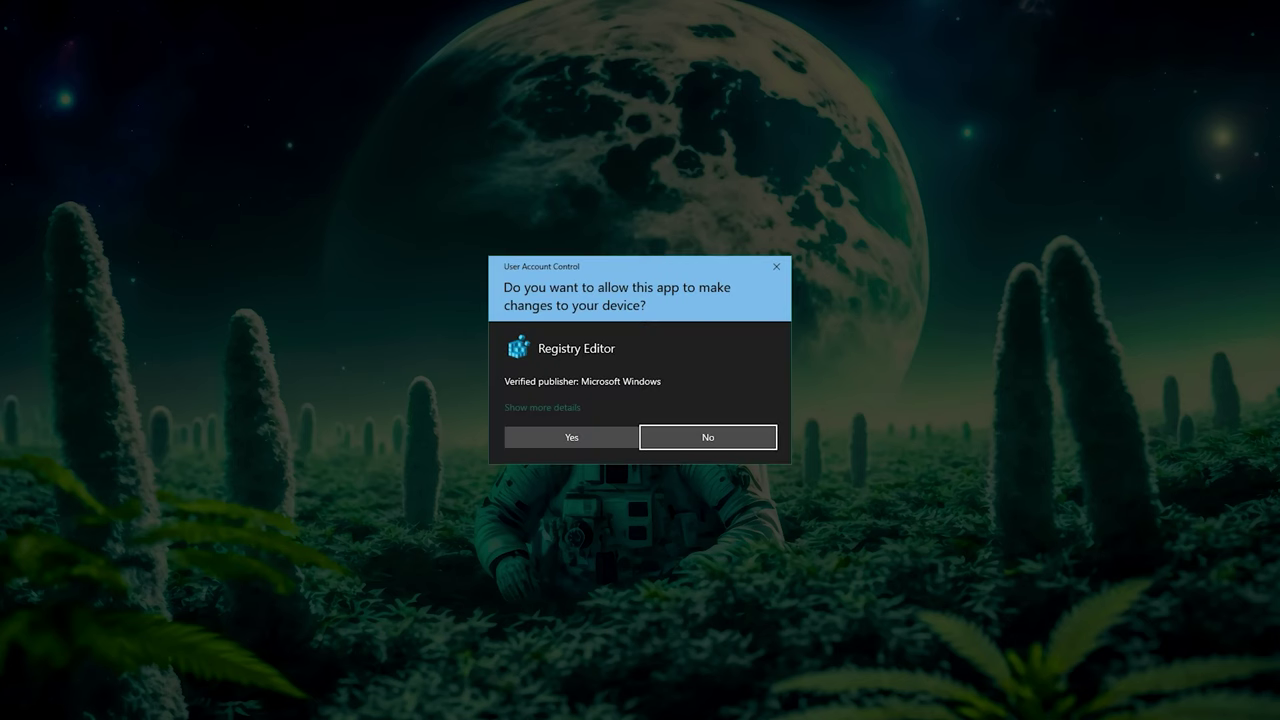
click(570, 431)
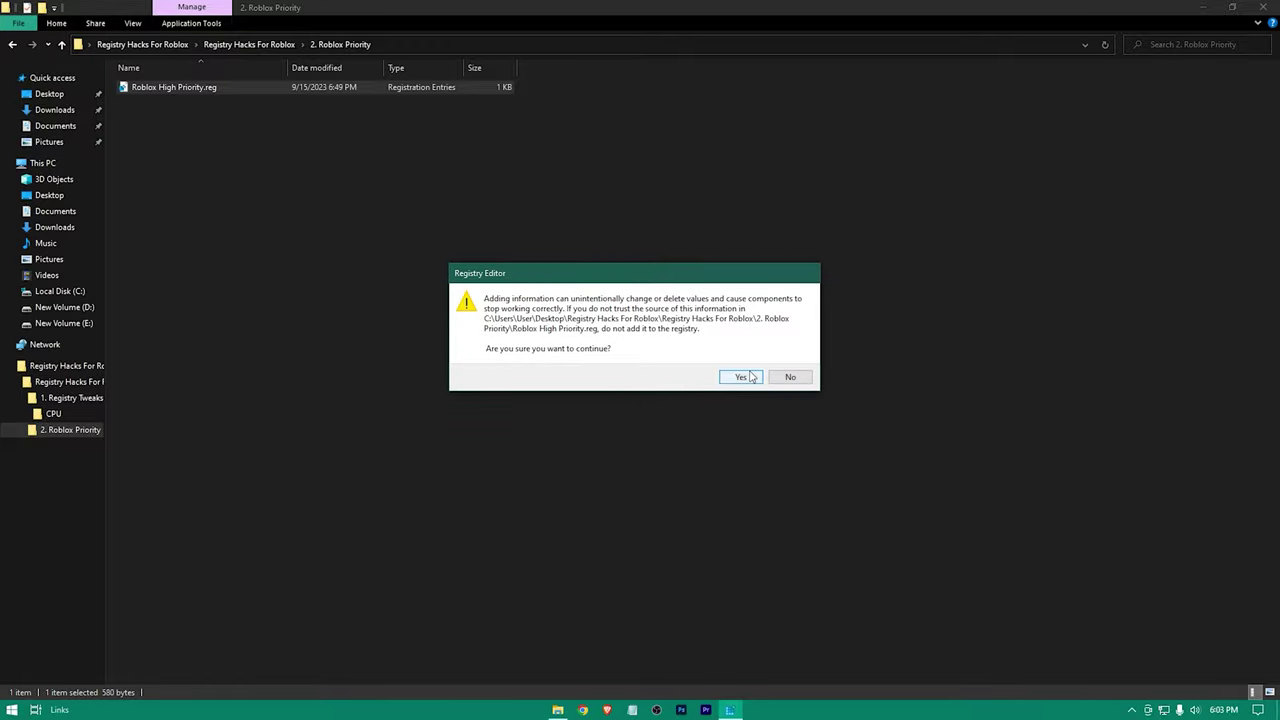
click(752, 372)
click(778, 362)
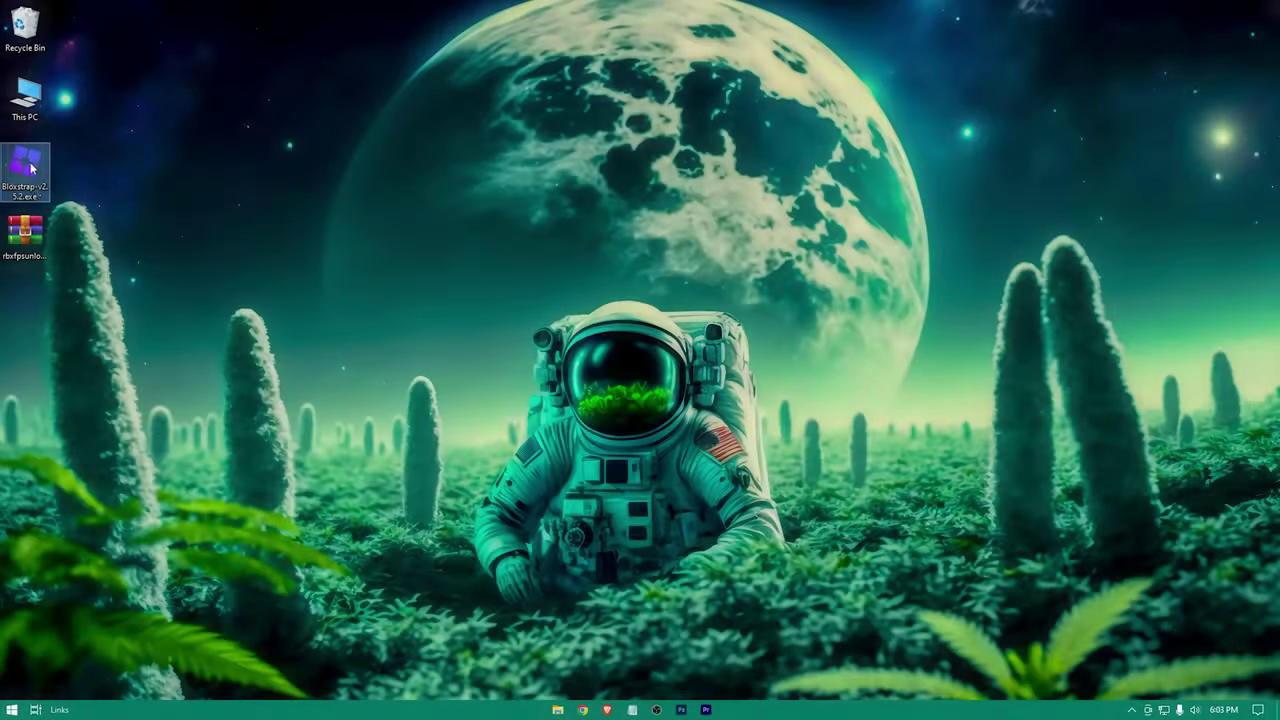
Launch the Bloxstrap installer as administrator and raise the FastFlags framerate limit from 150 to 9999
right_click(30, 176)
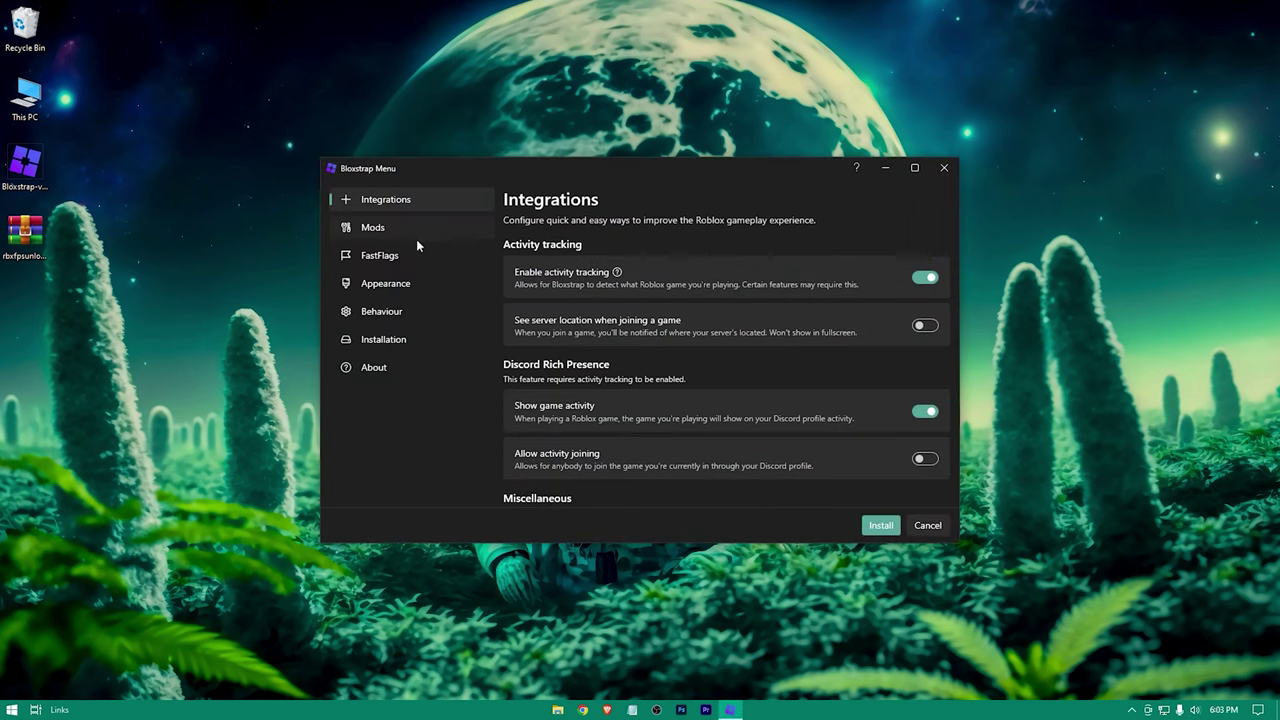
click(368, 255)
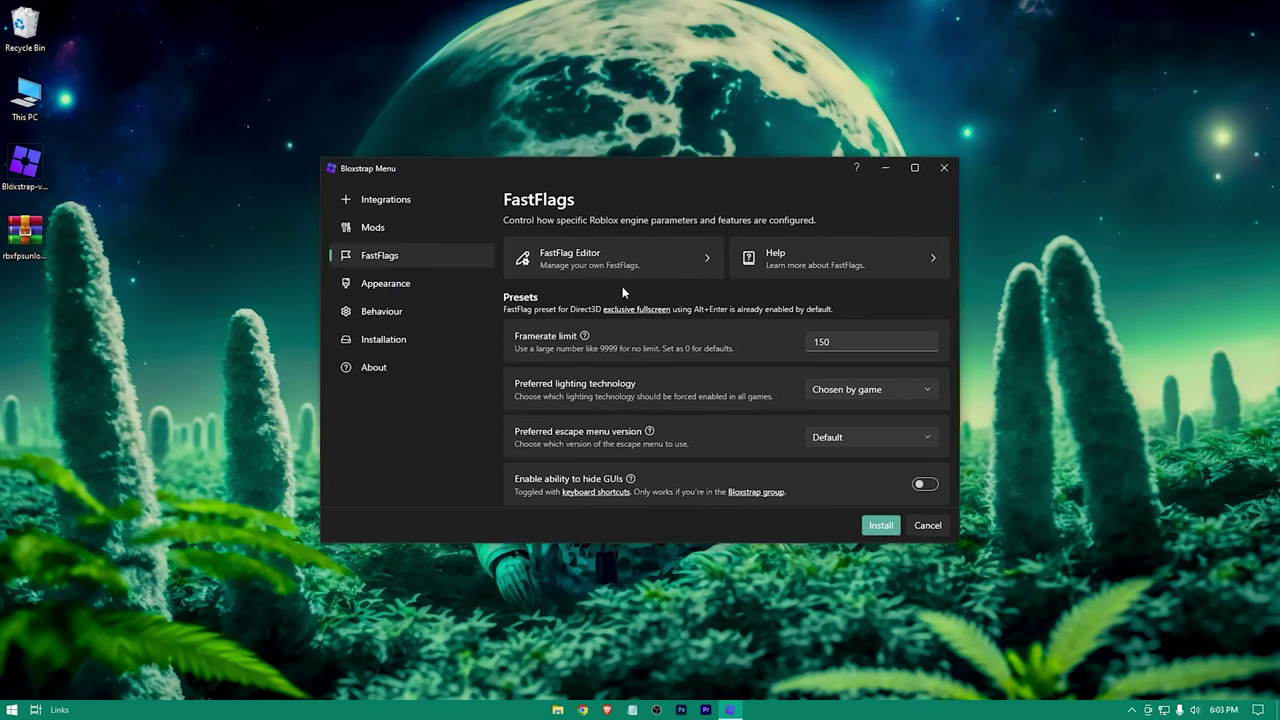
double_click(840, 341)
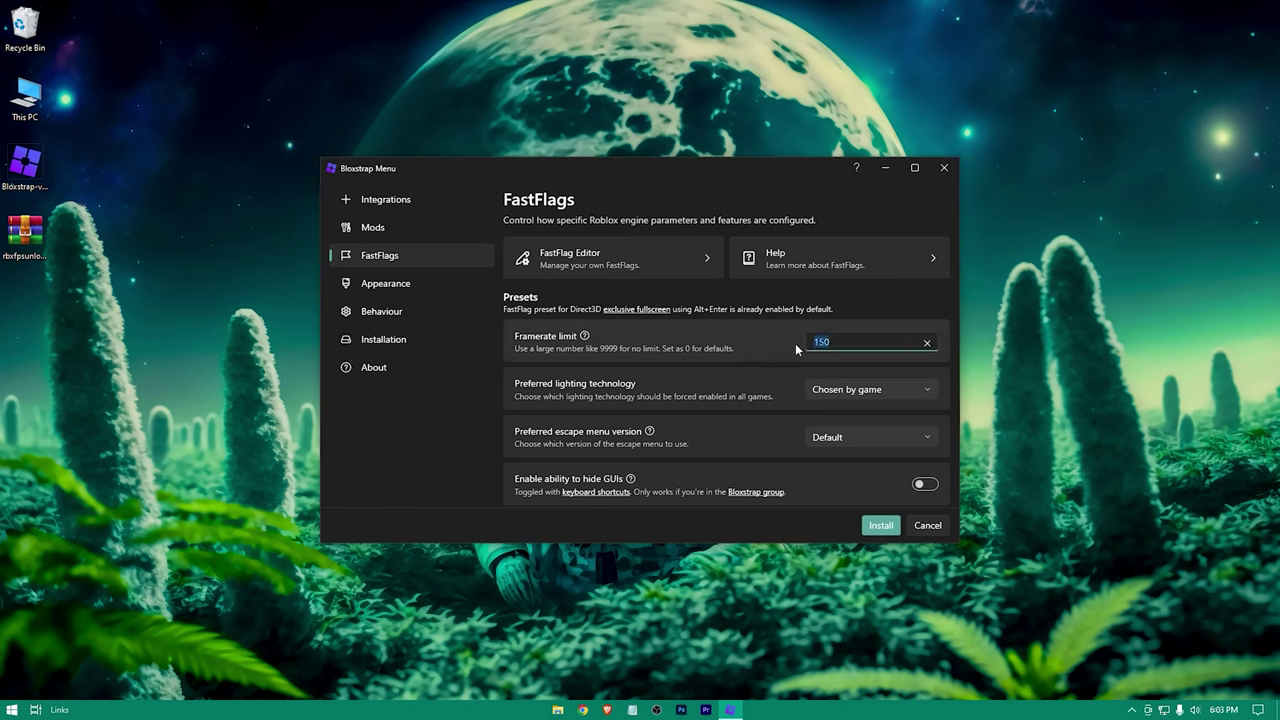
text(9999)
click(746, 366)
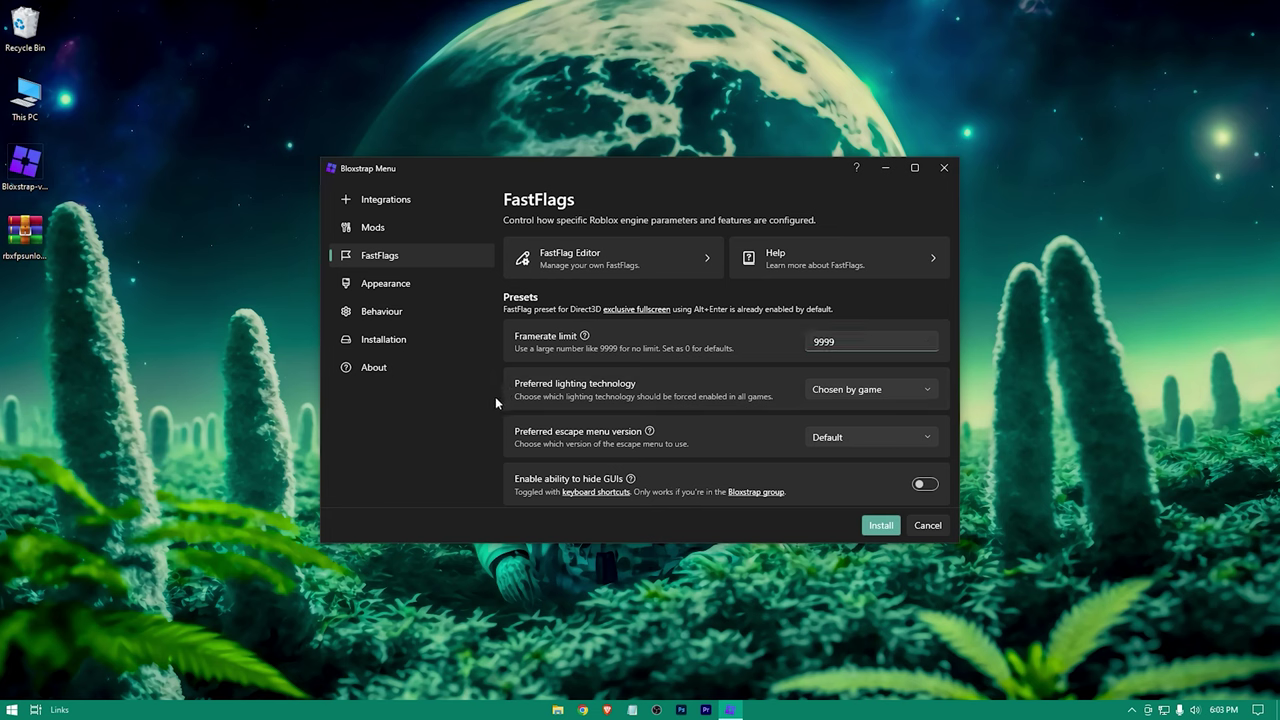
Set Preferred lighting technology to Voxel (Phase 1) and escape menu version to Version 1 (2015)
scroll(623, 402, down, 1)
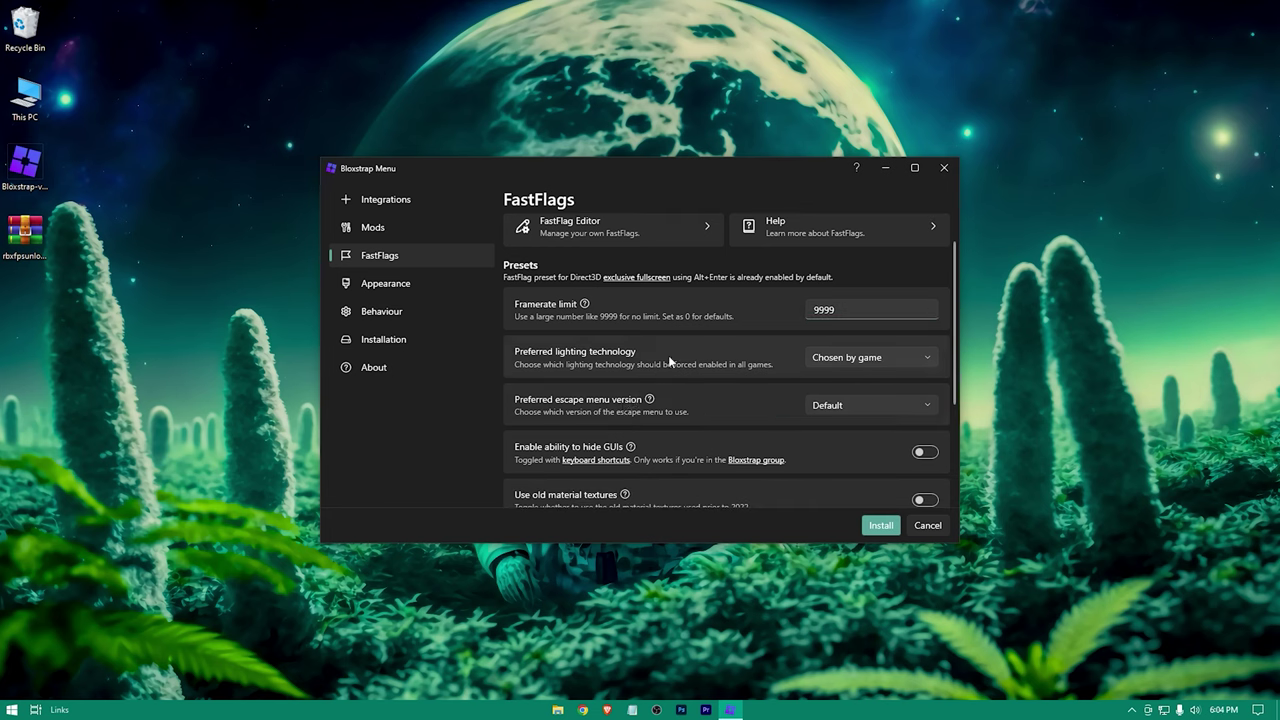
click(866, 358)
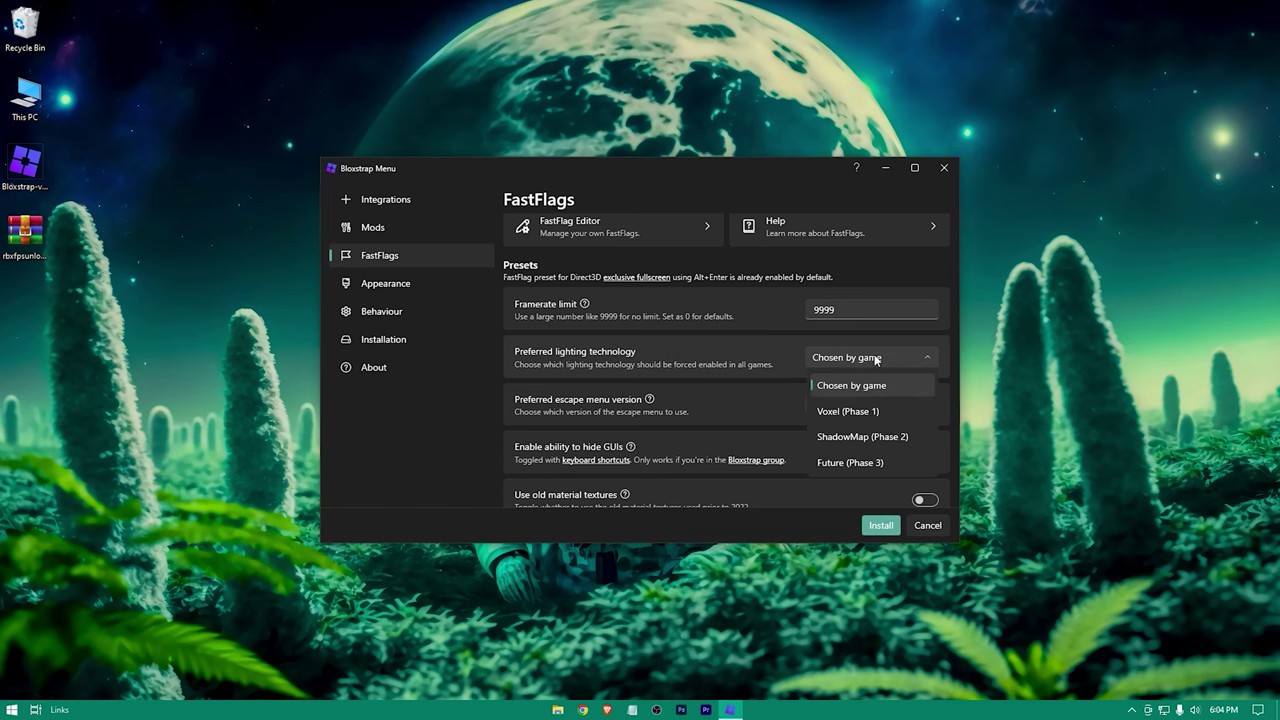
click(889, 417)
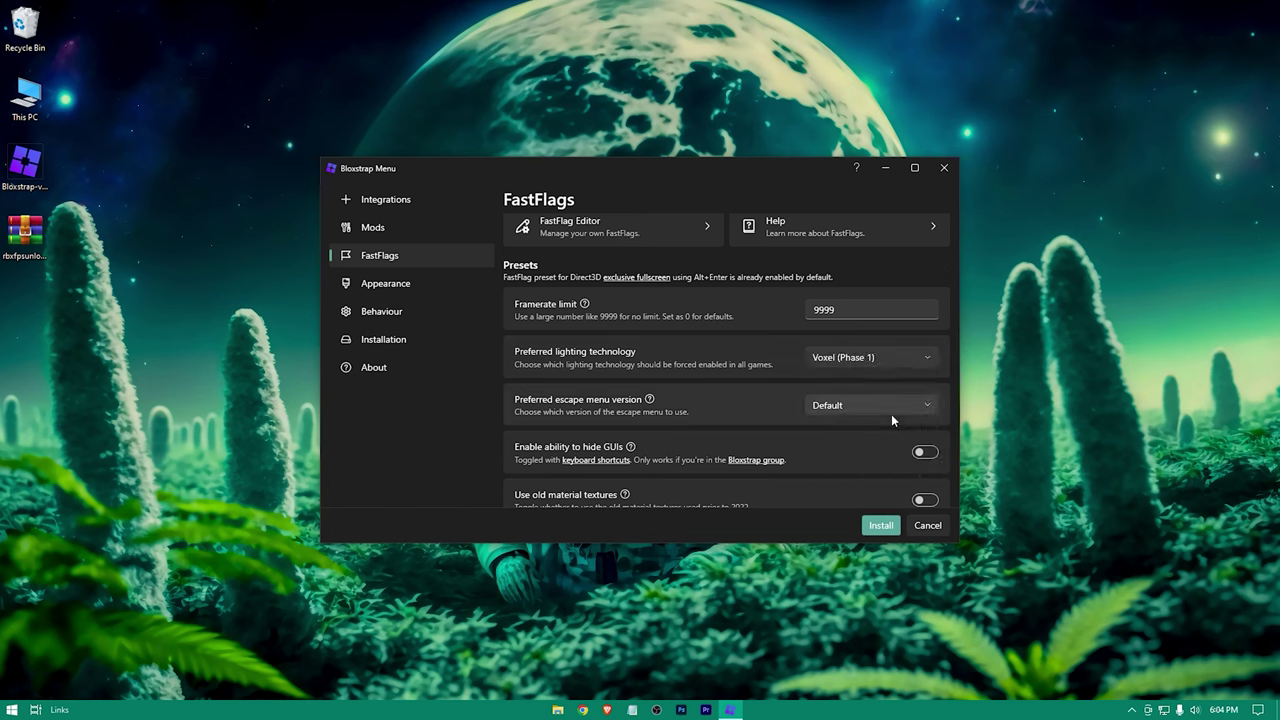
click(860, 405)
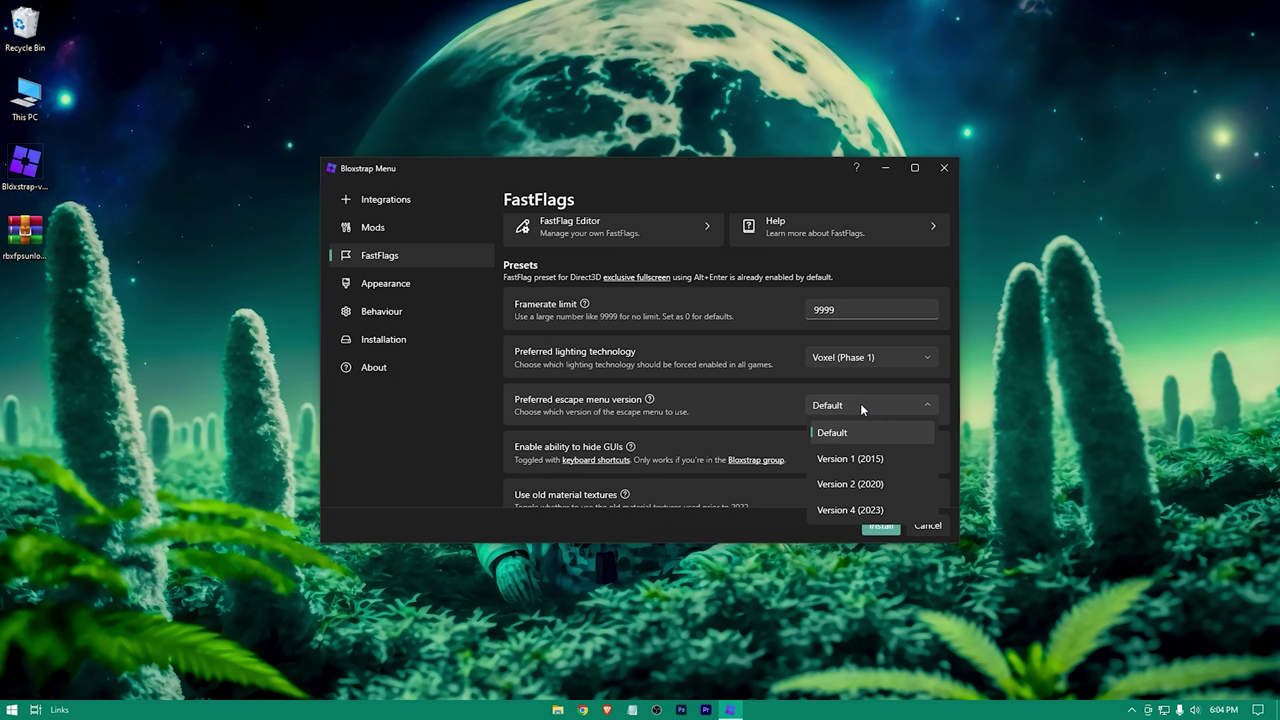
click(862, 459)
scroll(776, 440, down, 1)
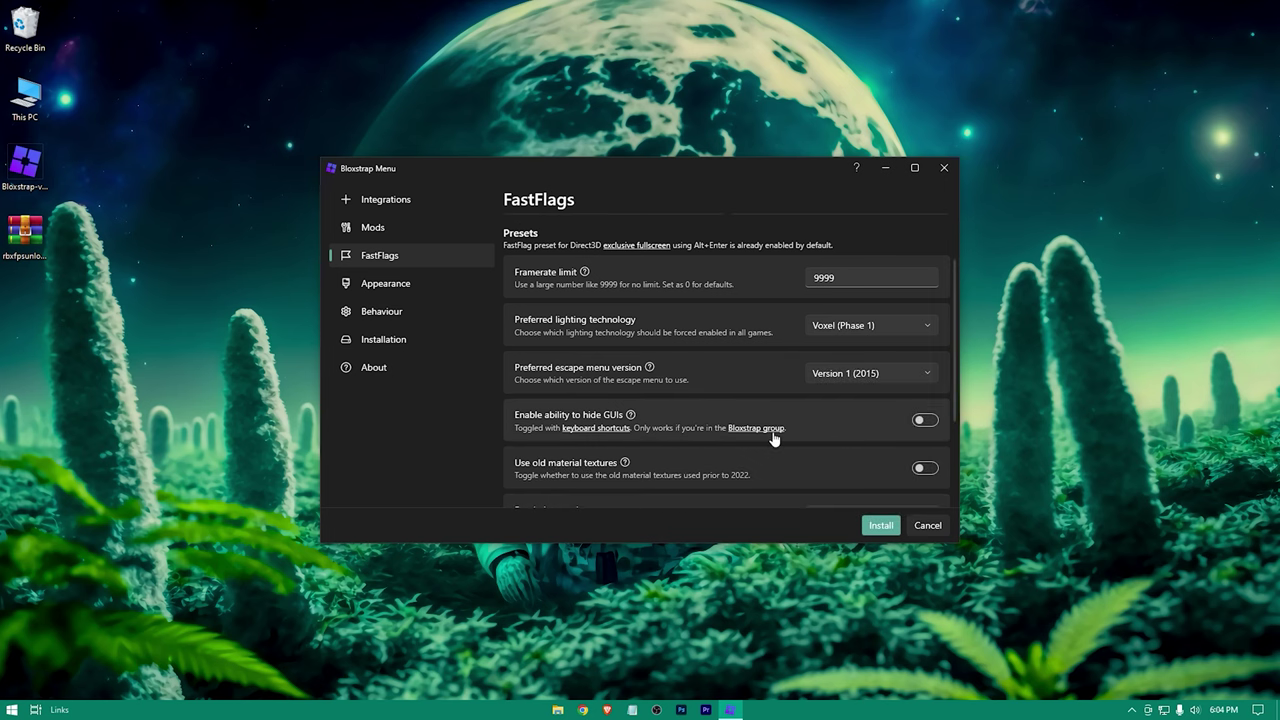
scroll(557, 415, down, 1)
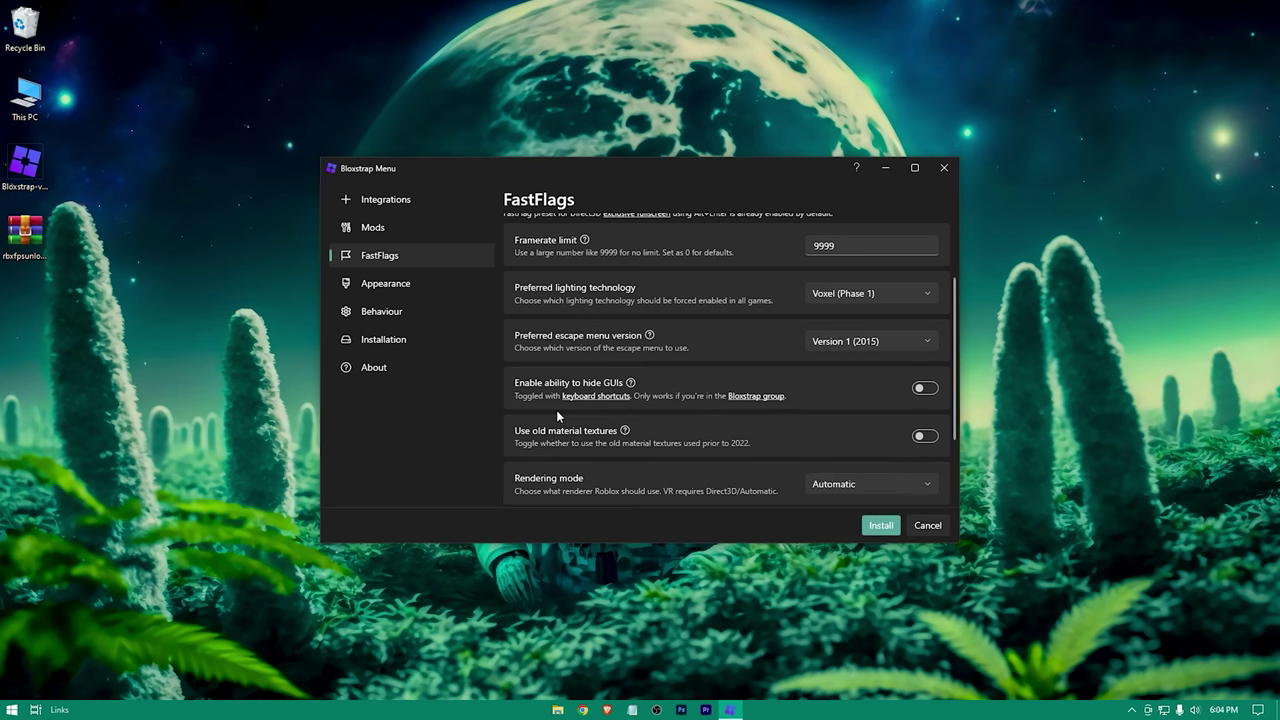
scroll(770, 406, down, 3)
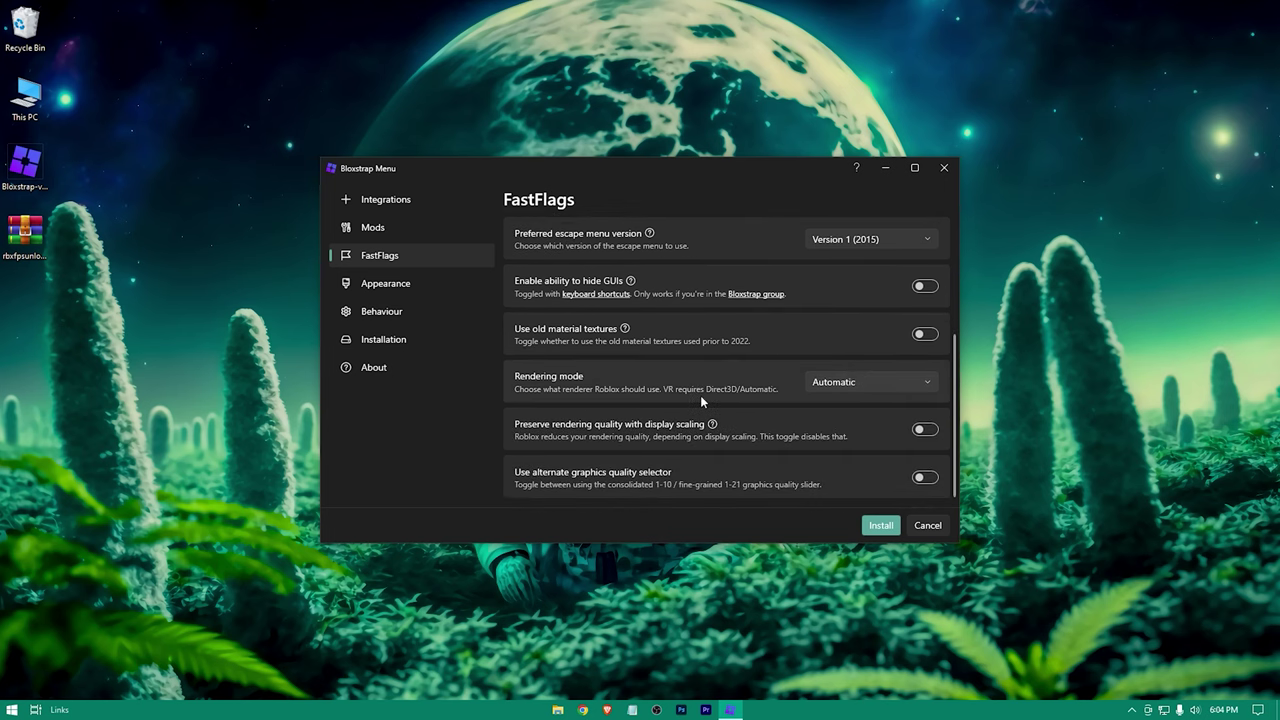
Enable Preserve rendering quality, Alternate graphics quality selector and old material textures; set rendering mode to OpenGL
click(925, 431)
click(923, 480)
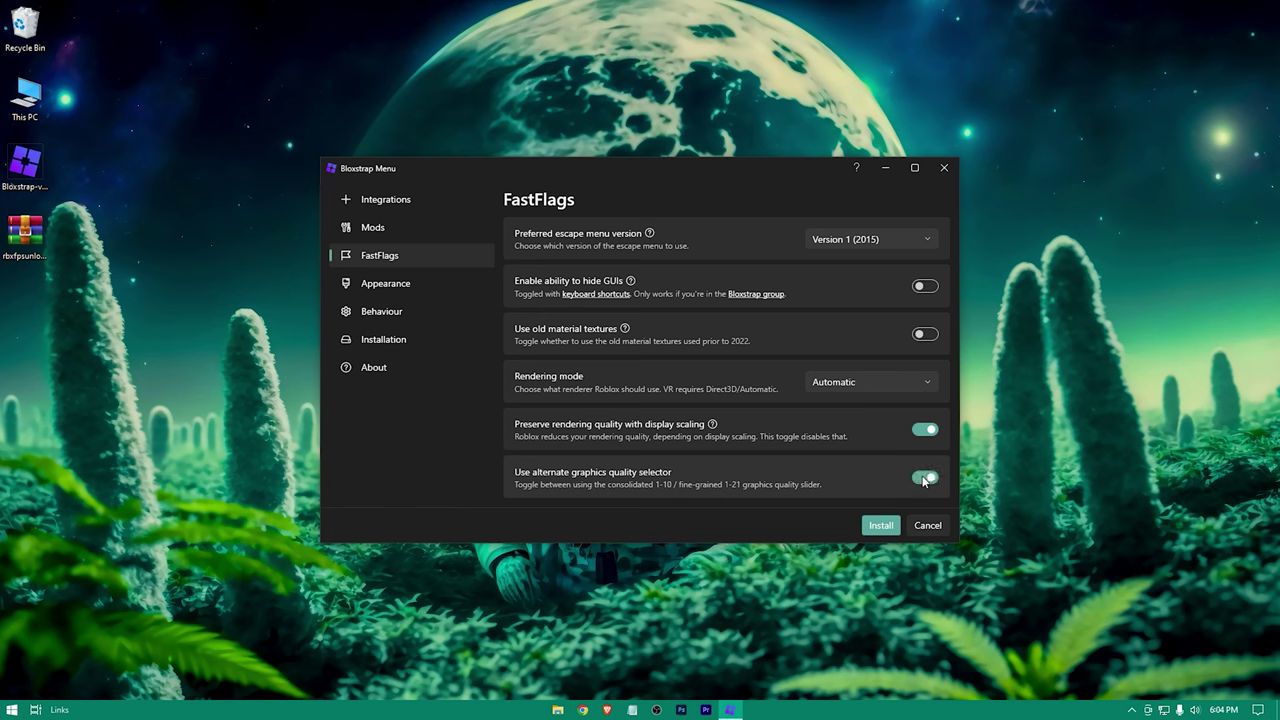
click(837, 383)
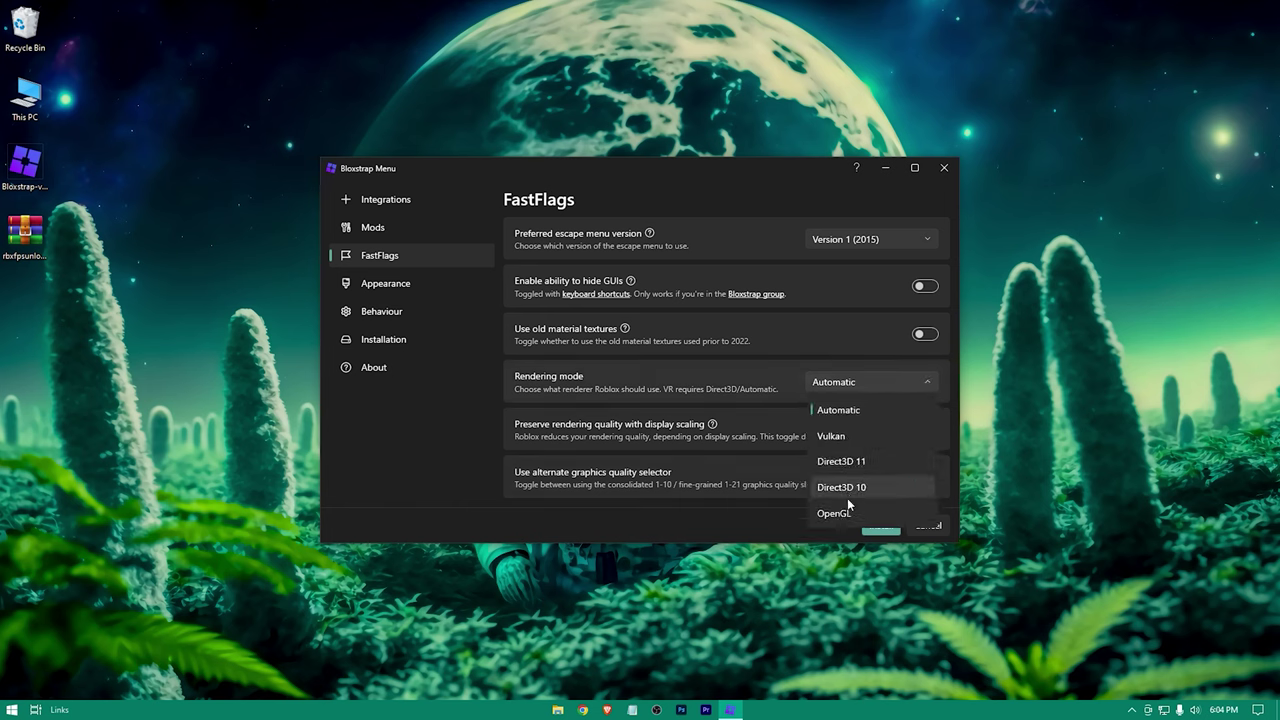
click(846, 513)
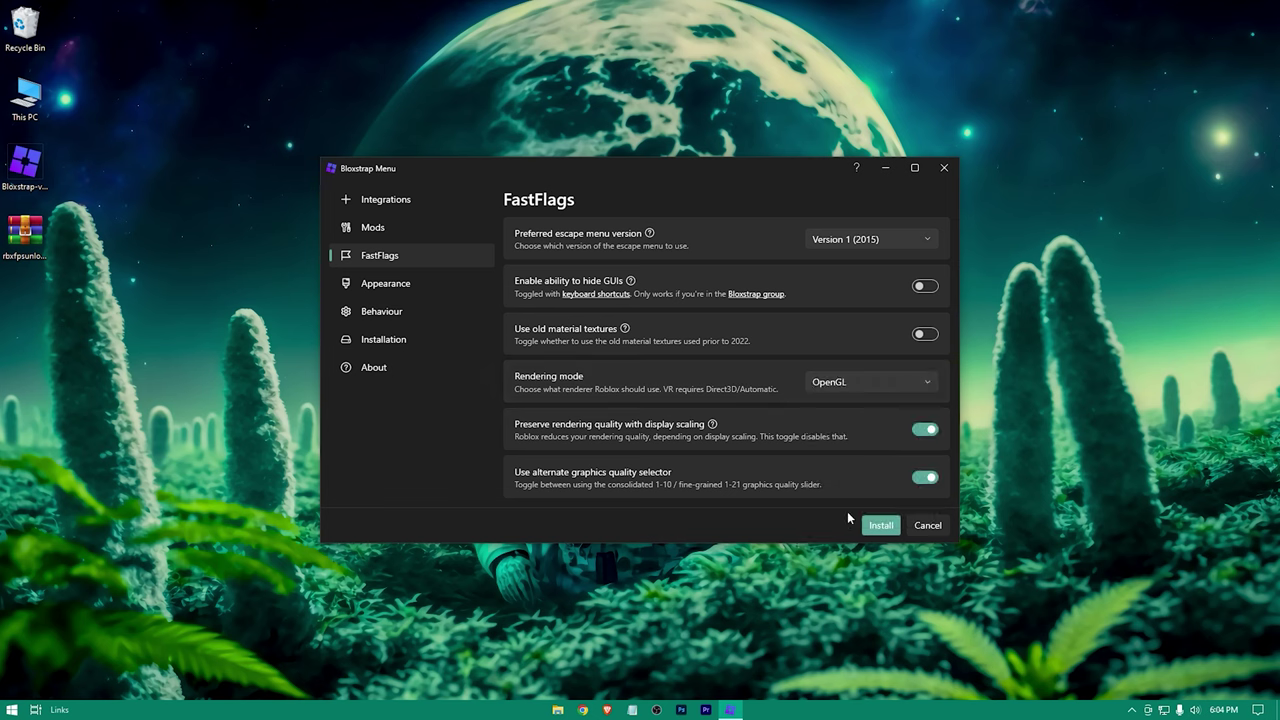
click(850, 379)
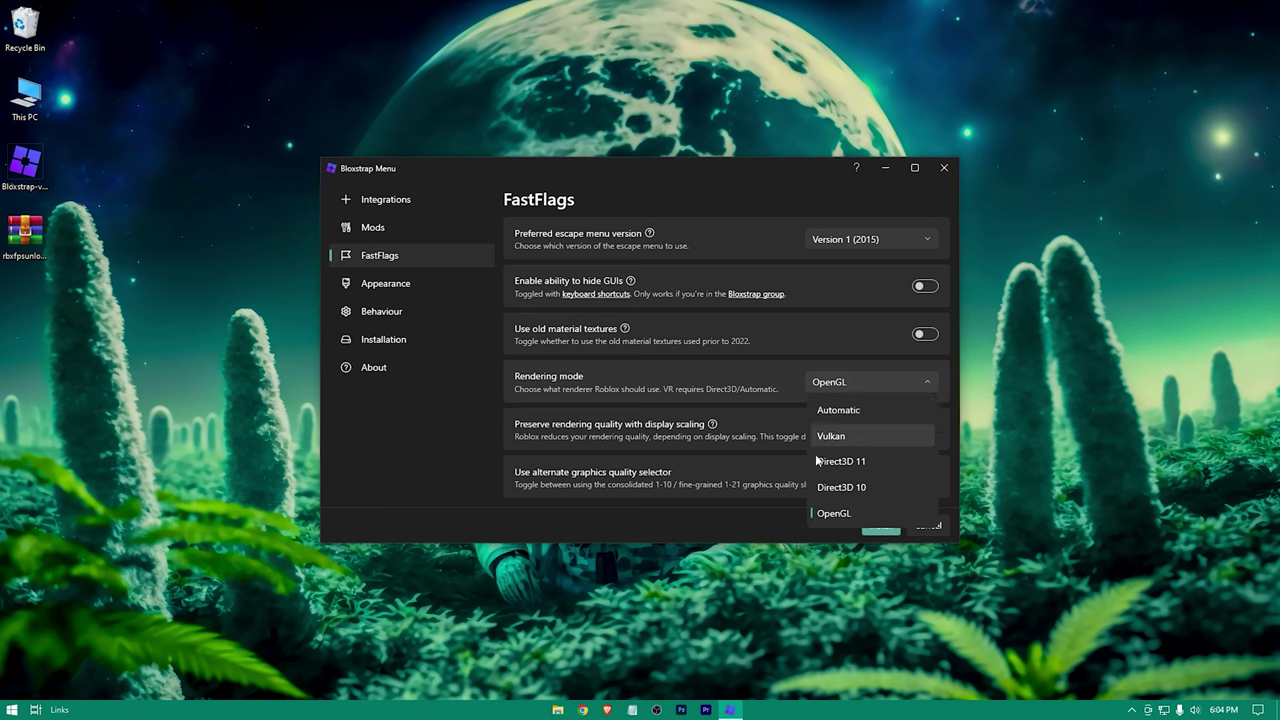
click(840, 515)
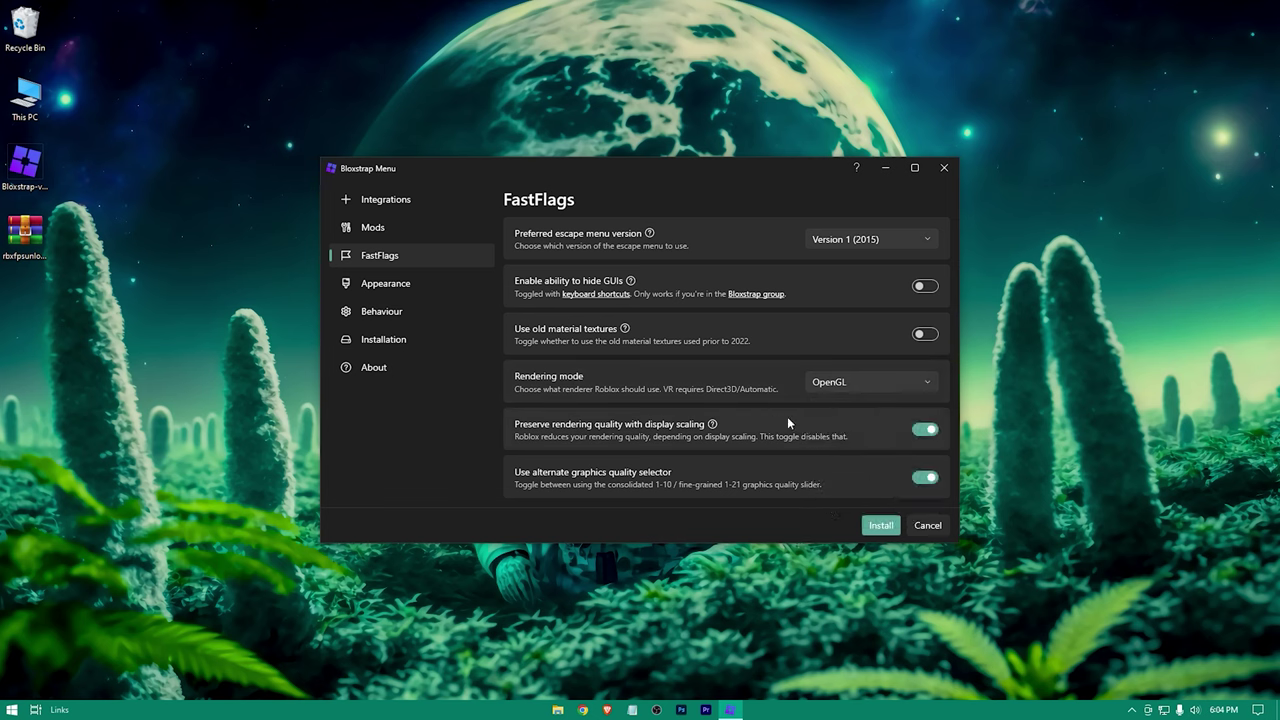
click(928, 337)
scroll(765, 470, up, 5)
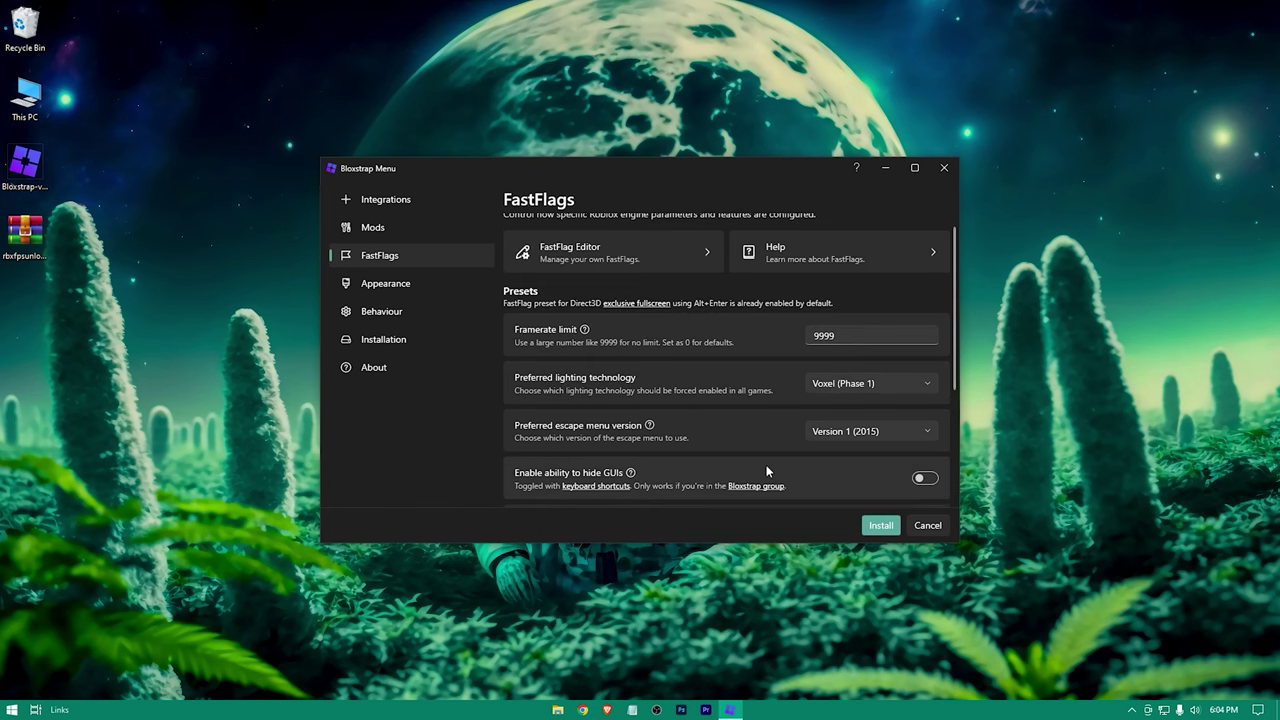
Install Roblox through Bloxstrap with the configured FastFlags, confirming on the Before you install page
scroll(727, 387, down, 3)
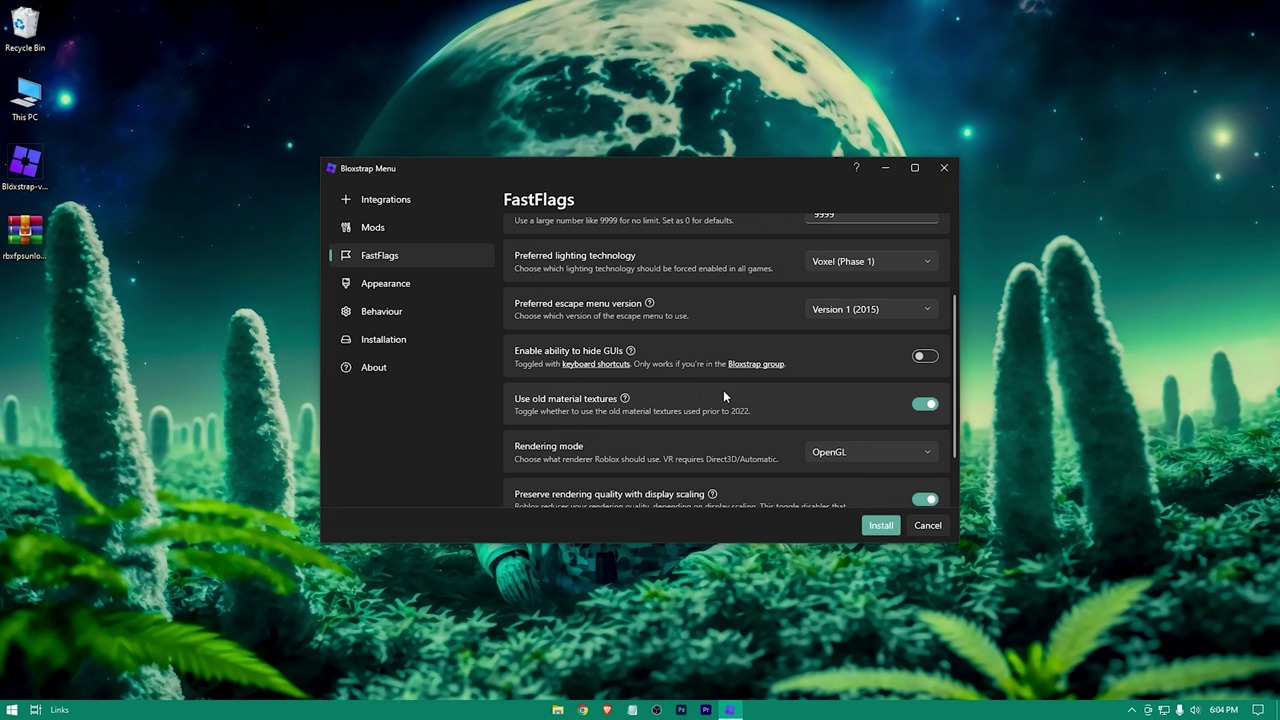
click(881, 525)
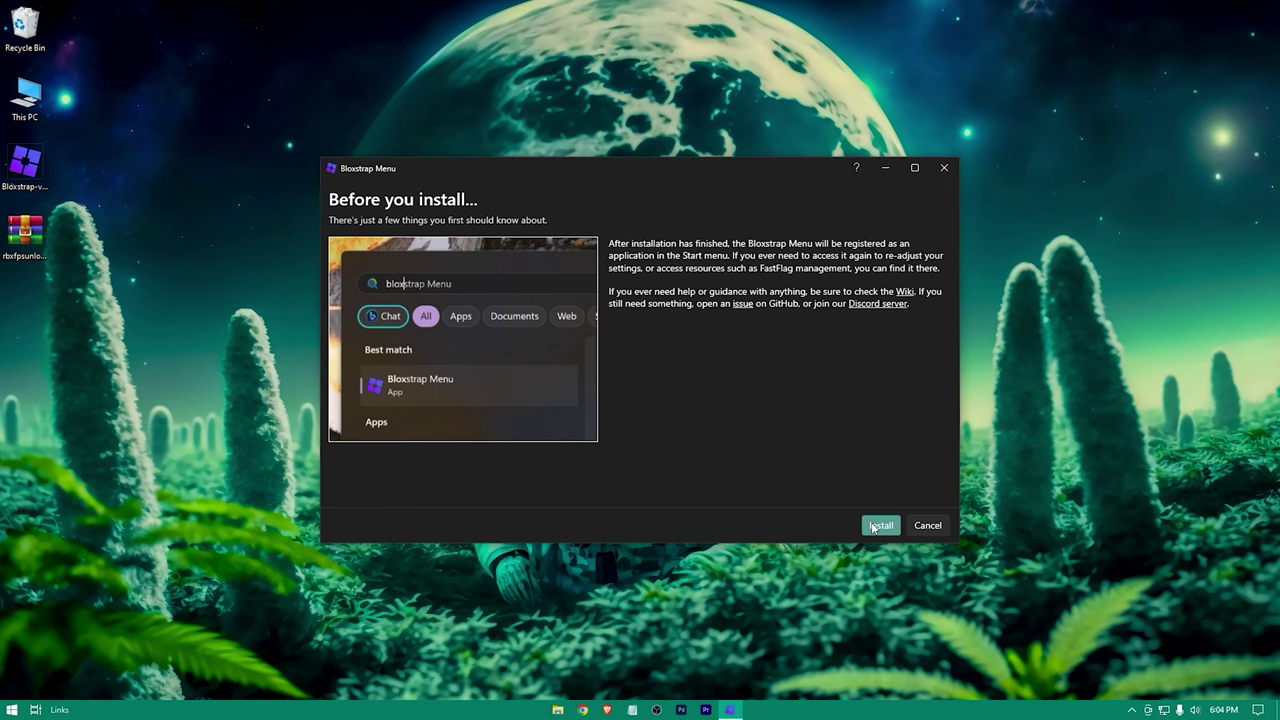
click(875, 528)
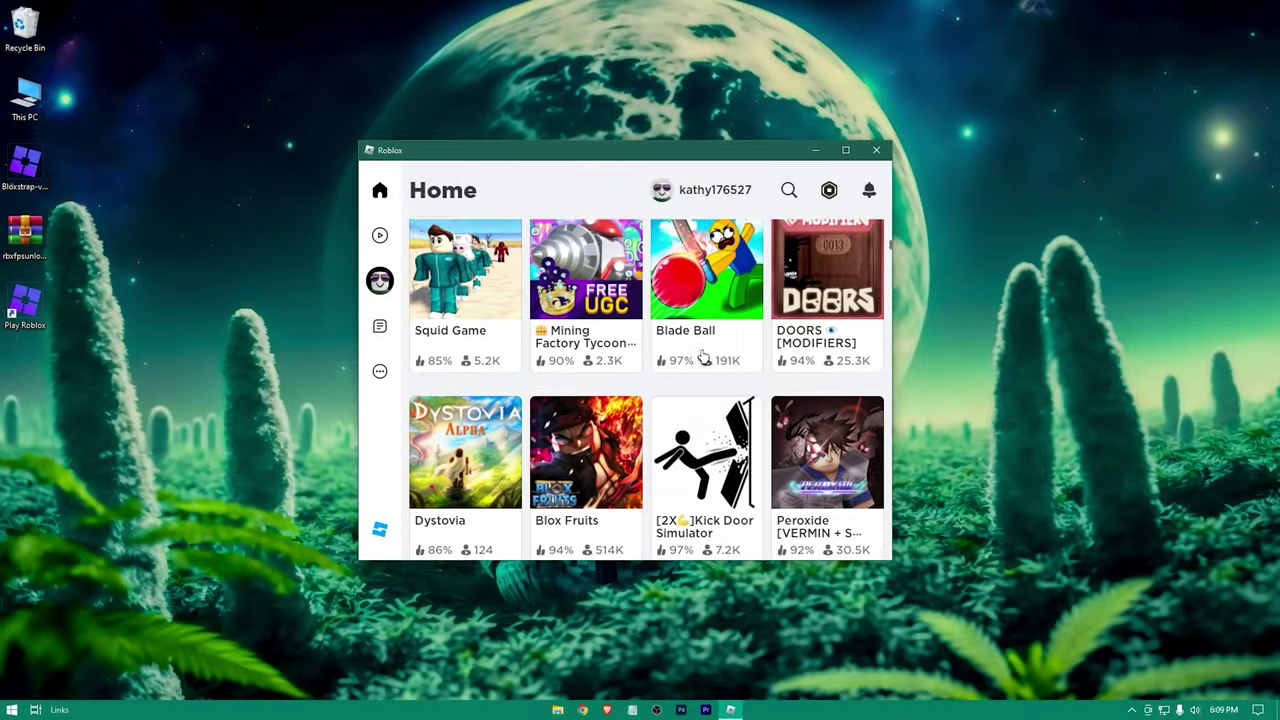
Start Jailbreak from the Roblox Home page and join the Prisoner team
mouse_move(491, 434)
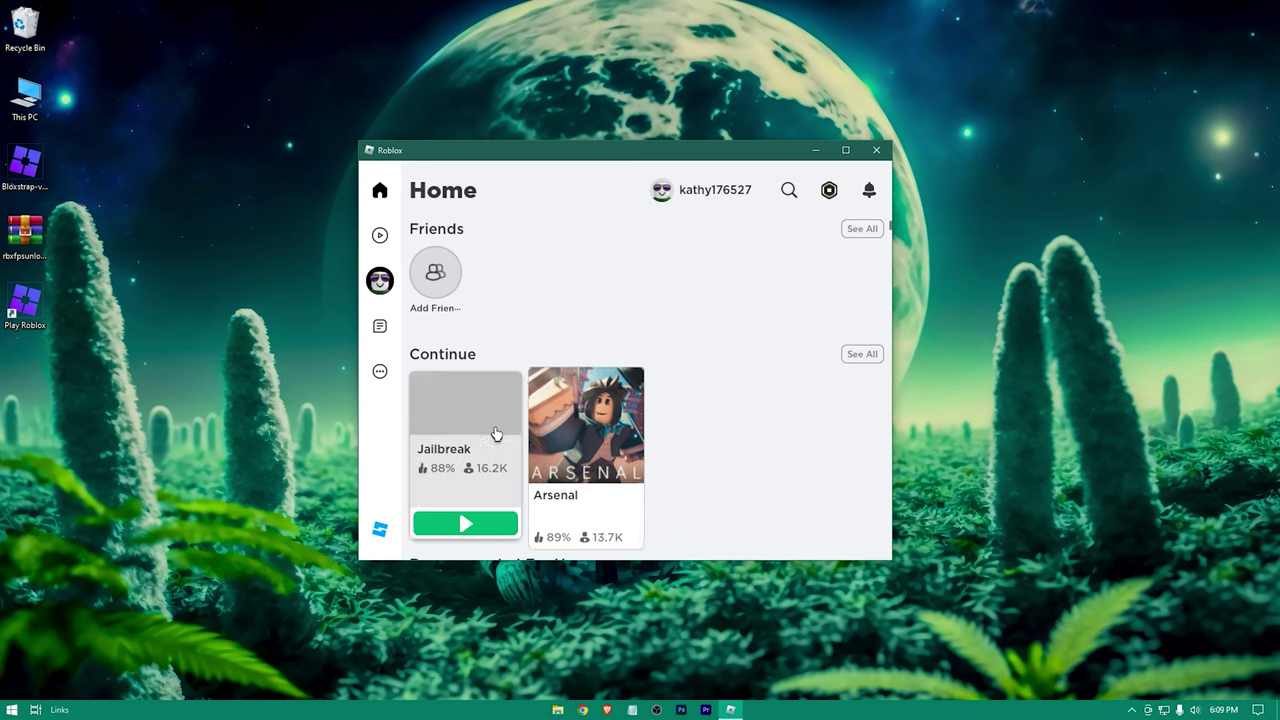
click(463, 540)
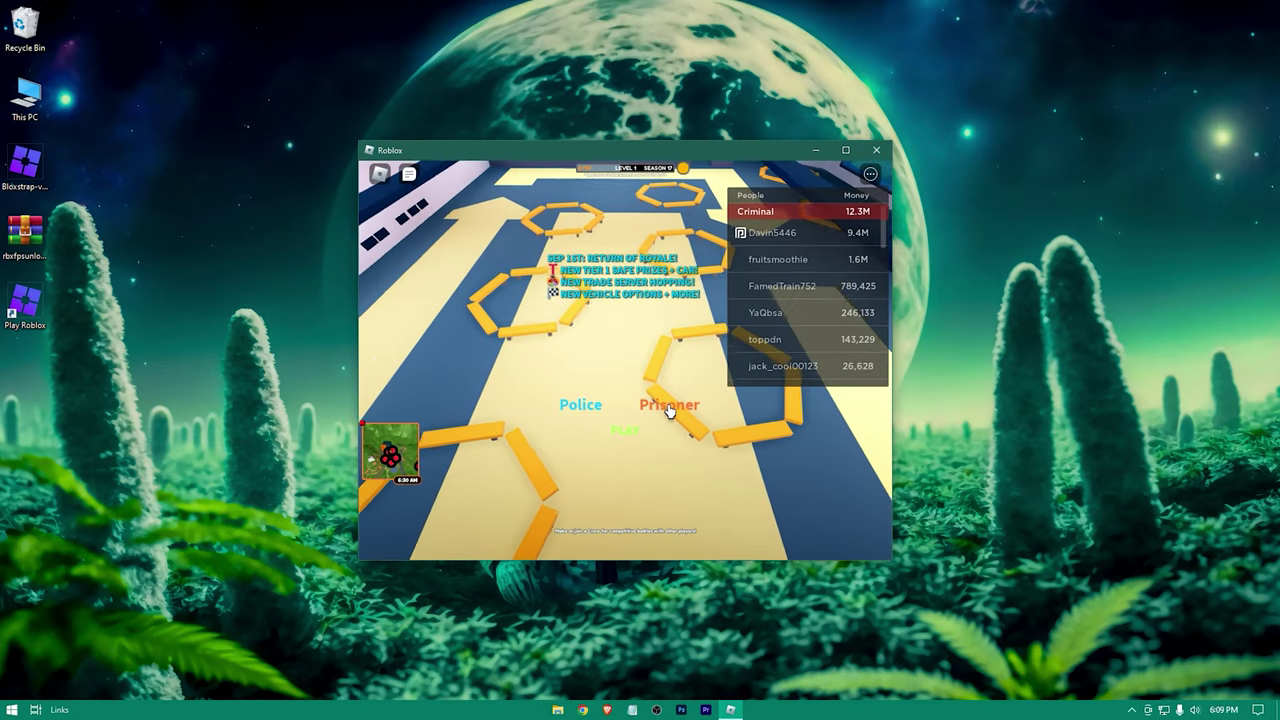
click(623, 431)
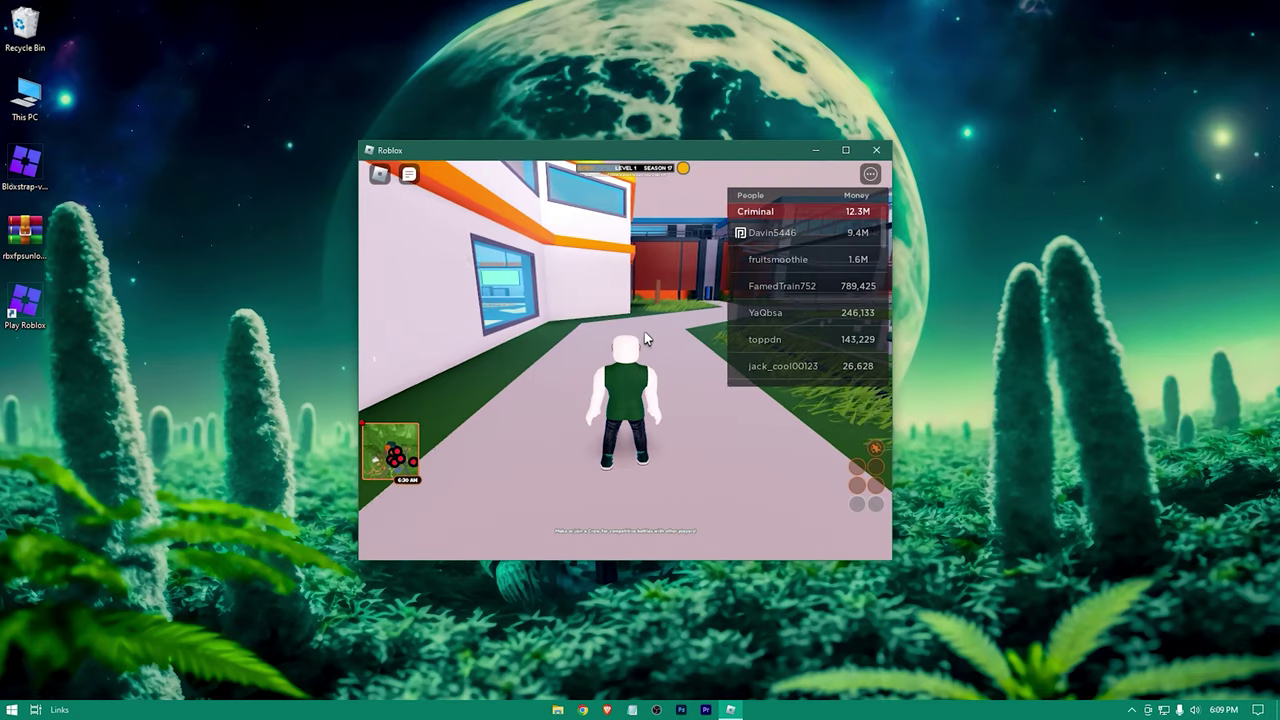
Run the prisoner forward and to the left with W and A, then jump
key(w)
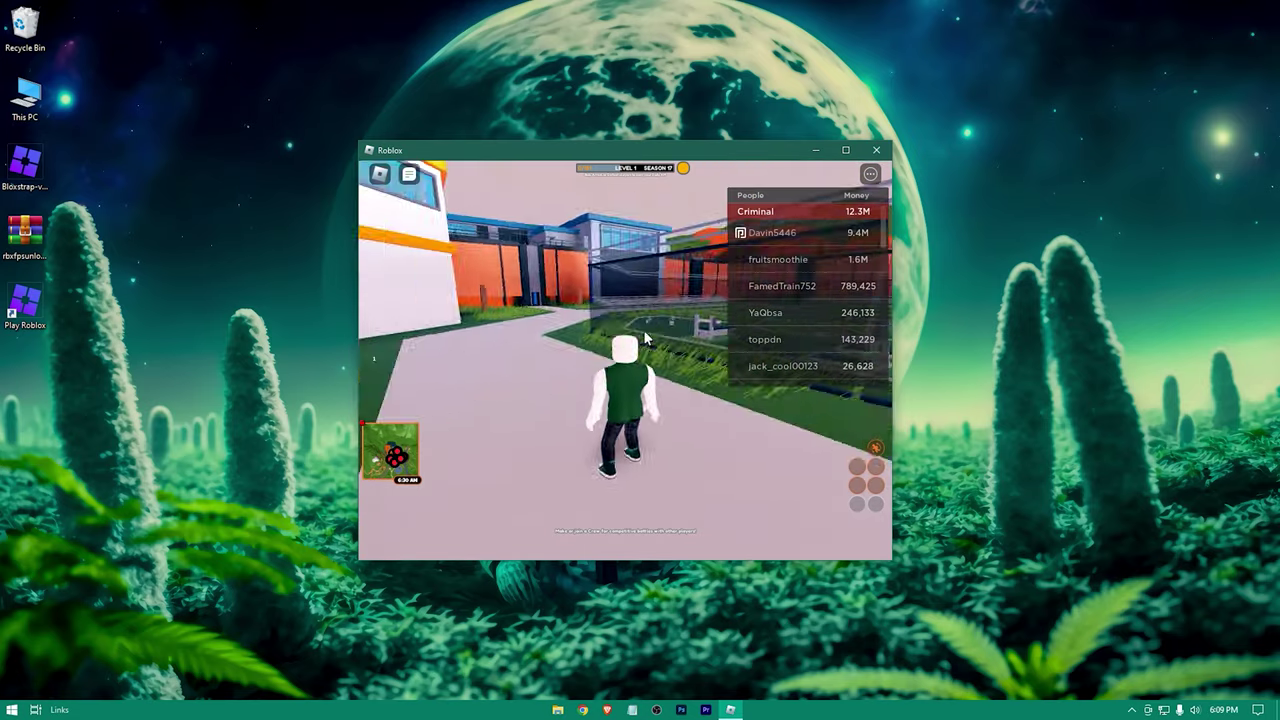
key(a)
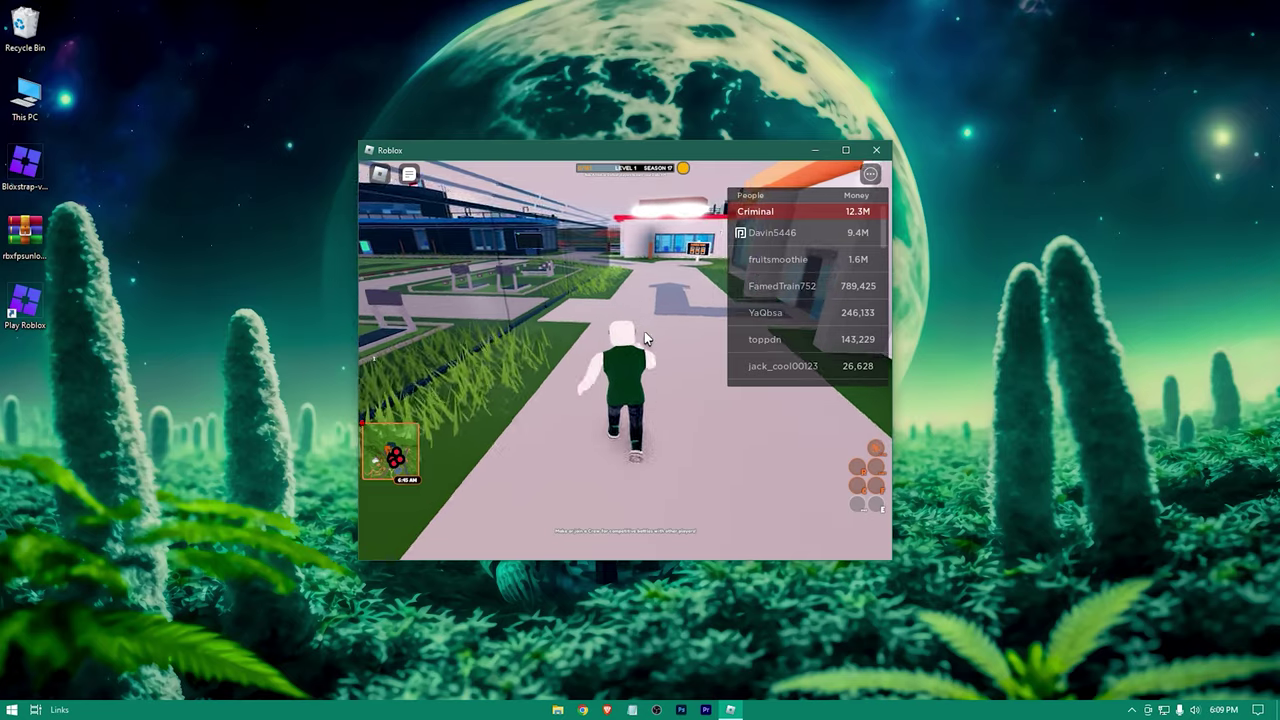
key(space)
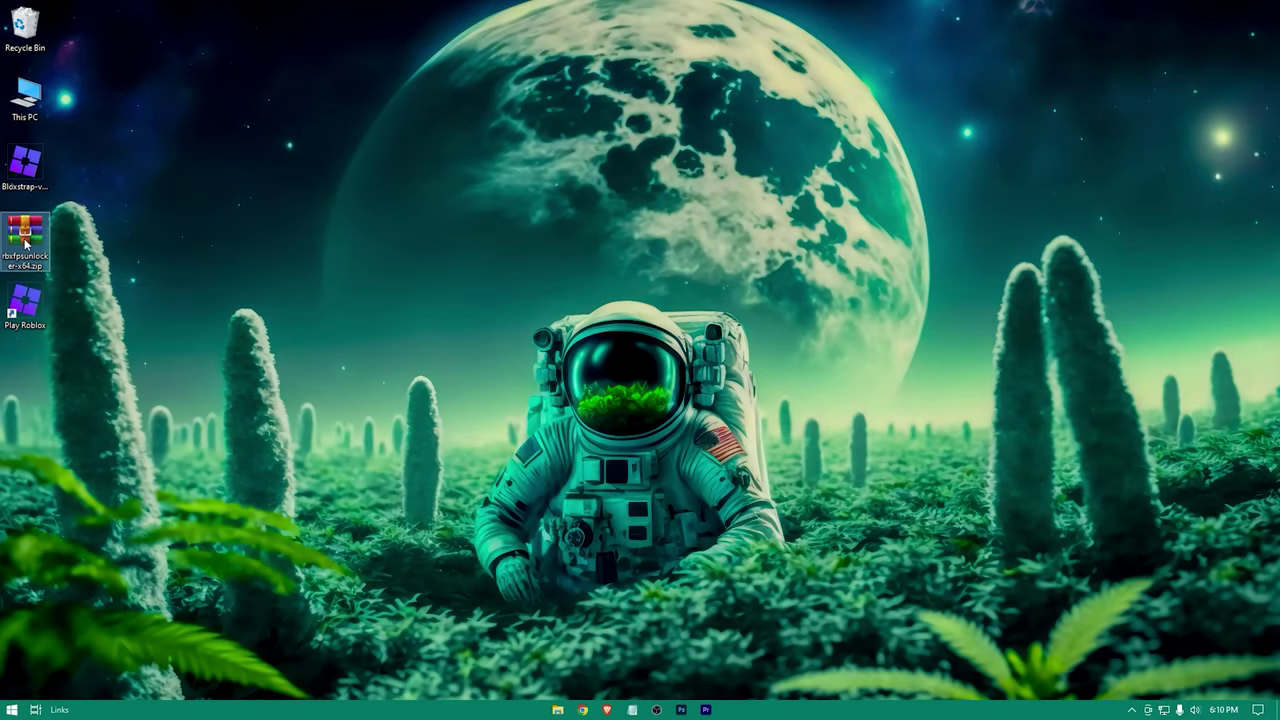
Extract the FPS unlocker zip into a new rbxfpsunlocker-x64 folder and open it
right_click(26, 244)
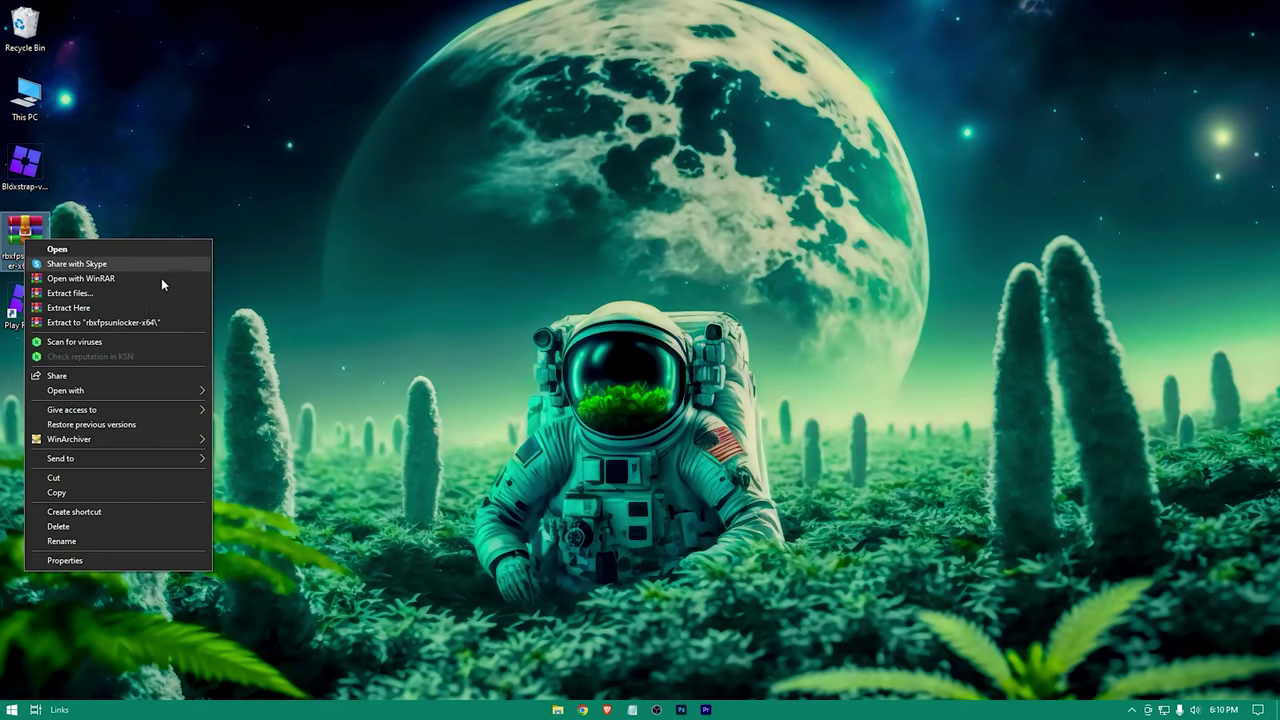
click(91, 323)
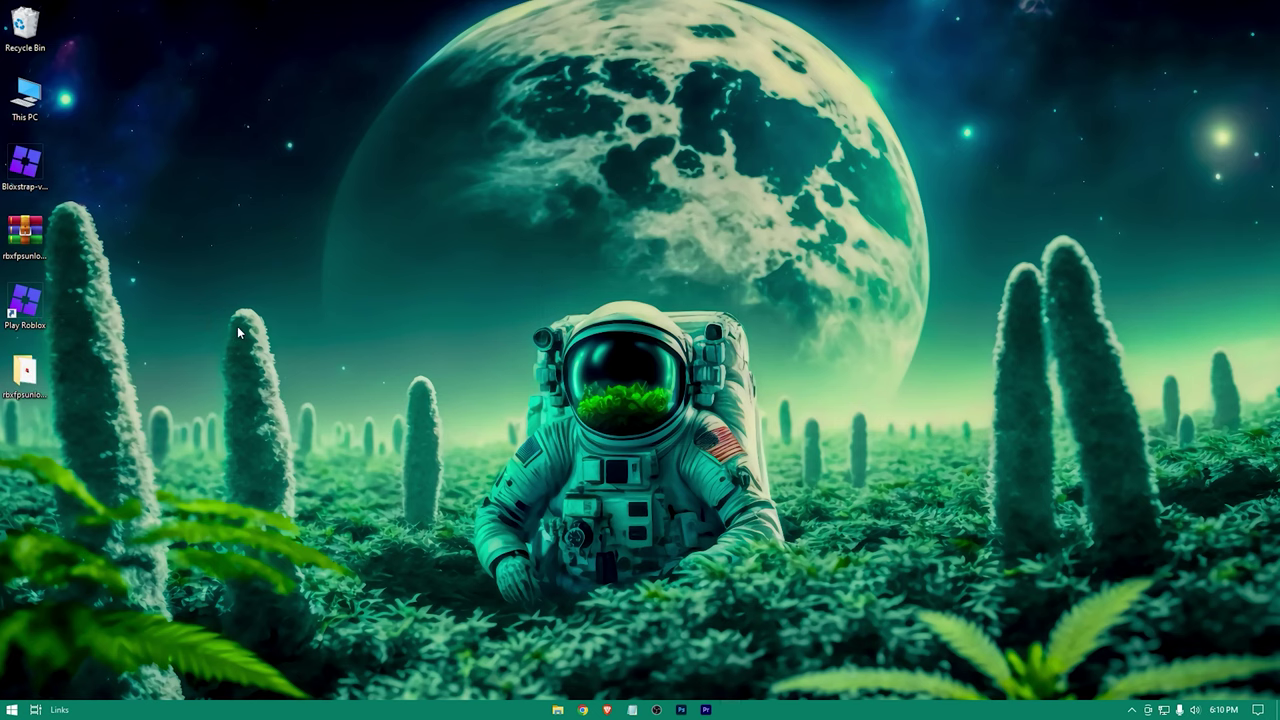
click(44, 372)
double_click(44, 372)
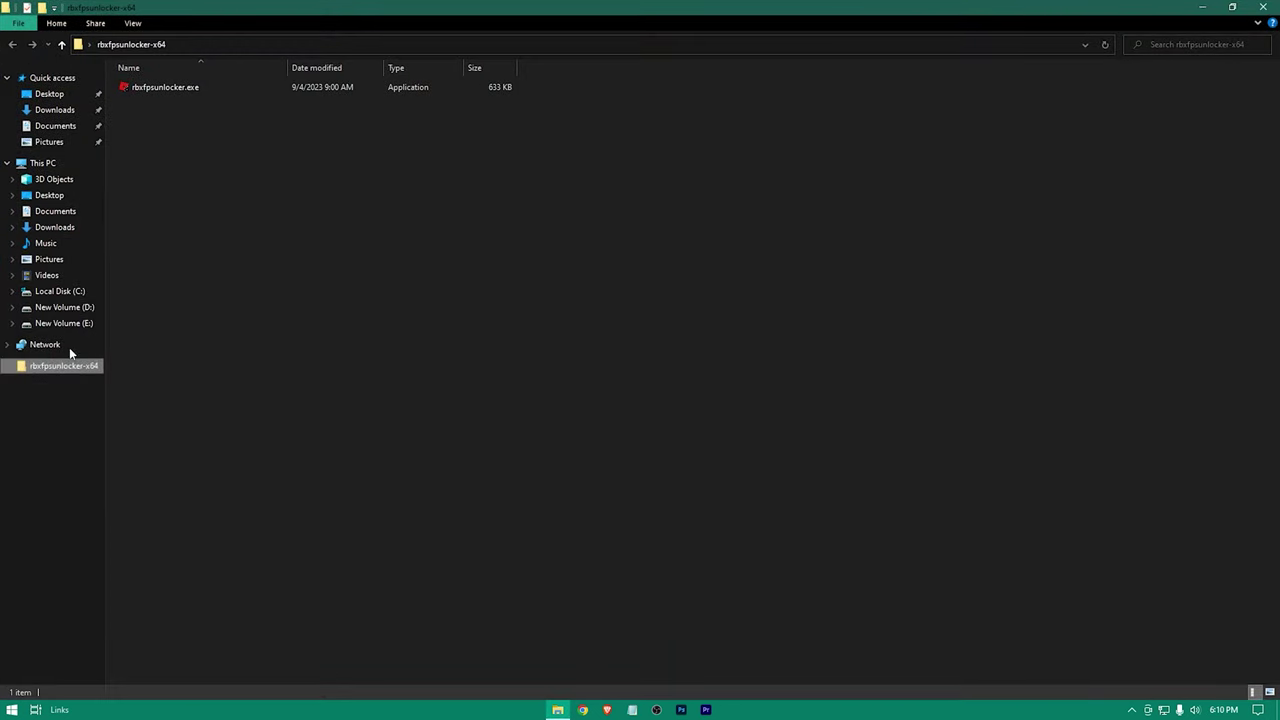
Run rbxfpsunlocker.exe as administrator, verify it in the system tray, and close the folder
click(165, 90)
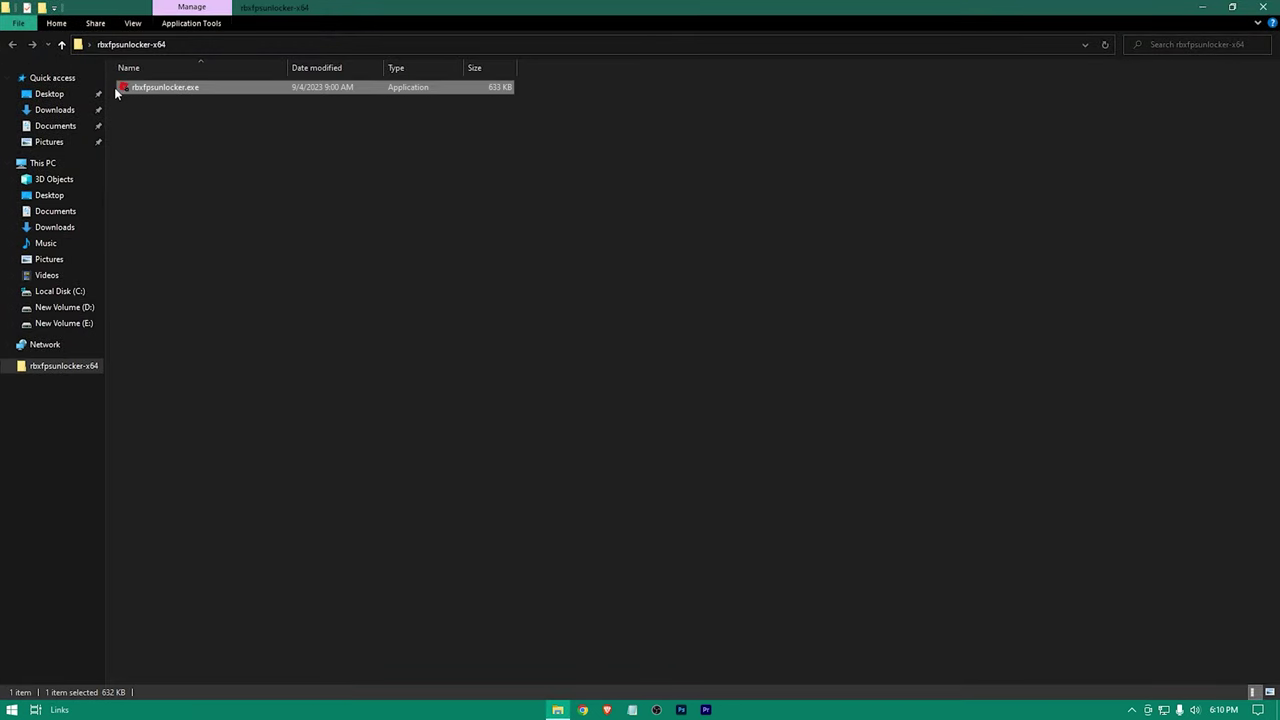
right_click(248, 87)
click(266, 114)
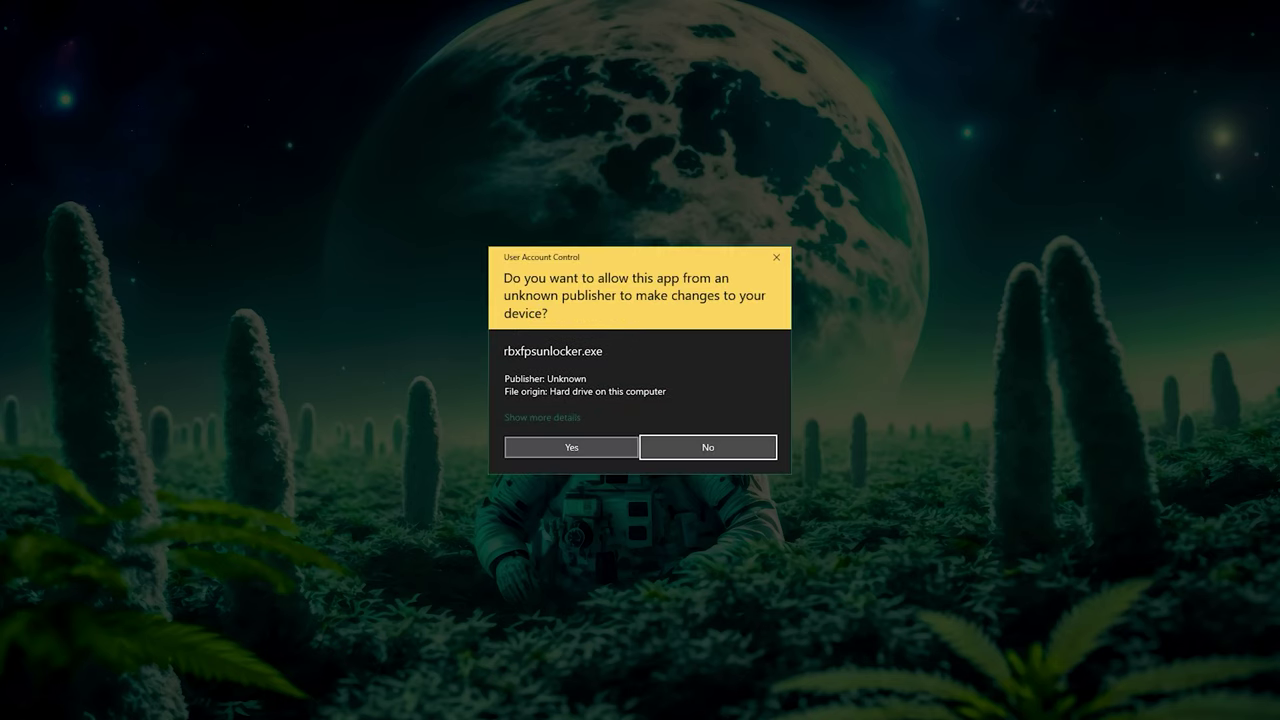
click(596, 447)
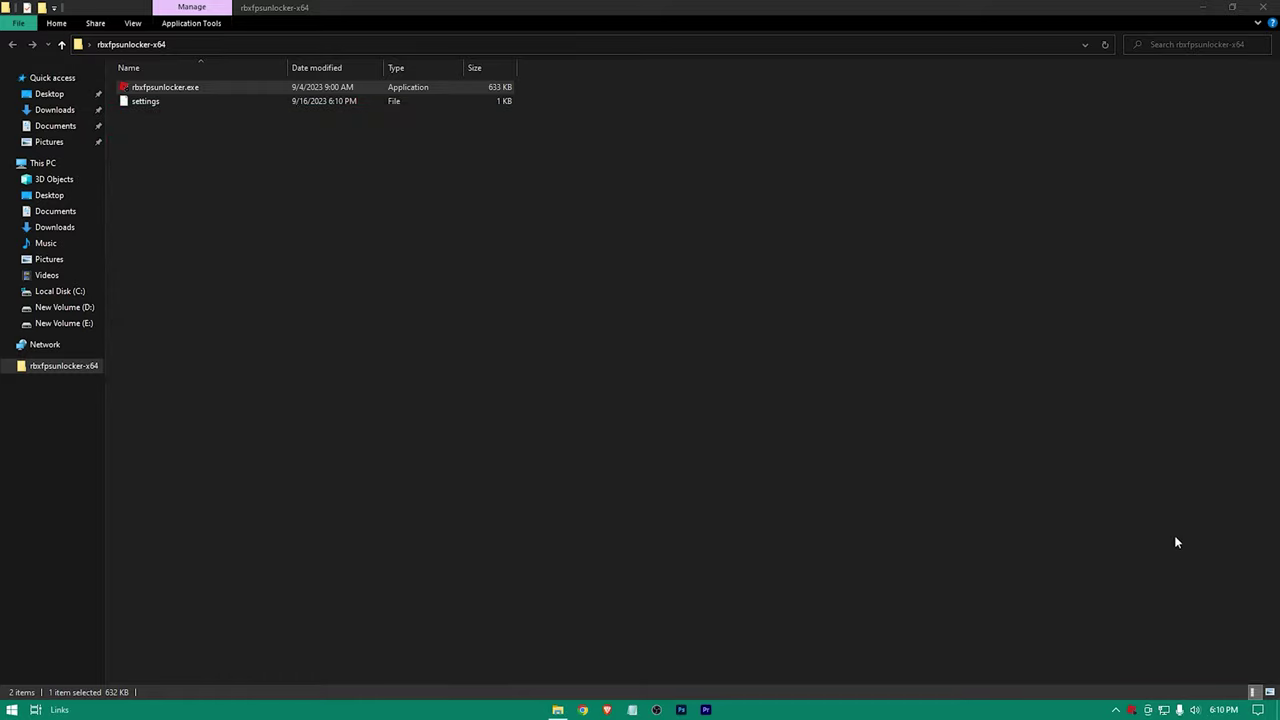
click(1117, 711)
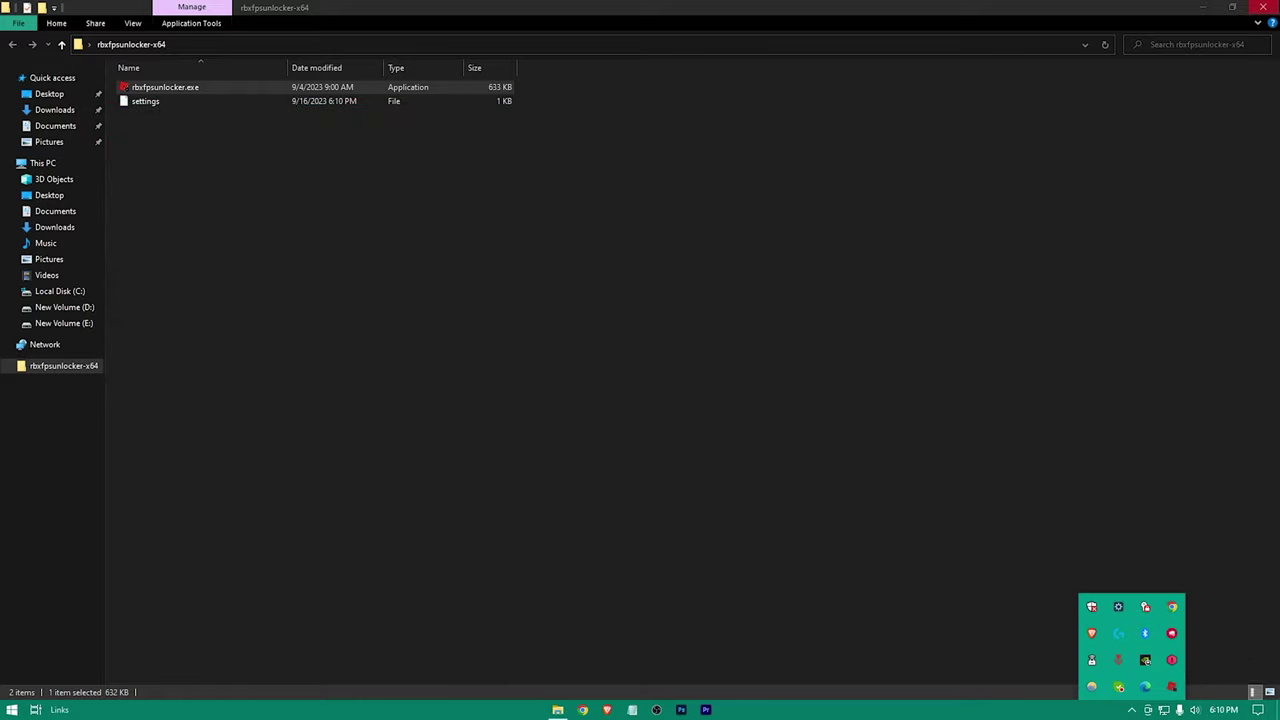
click(1262, 7)
Launch Roblox from the Start search and press Play on Jailbreak
key(super)
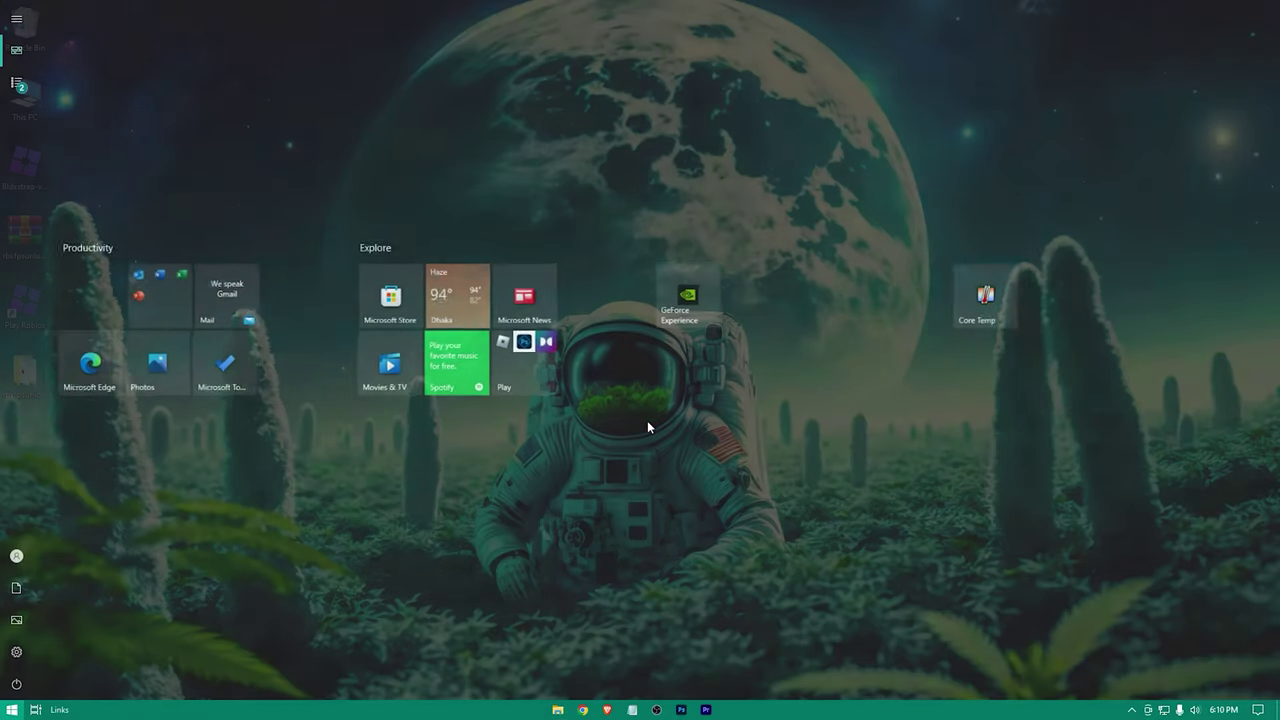
text(roblox)
key(Return)
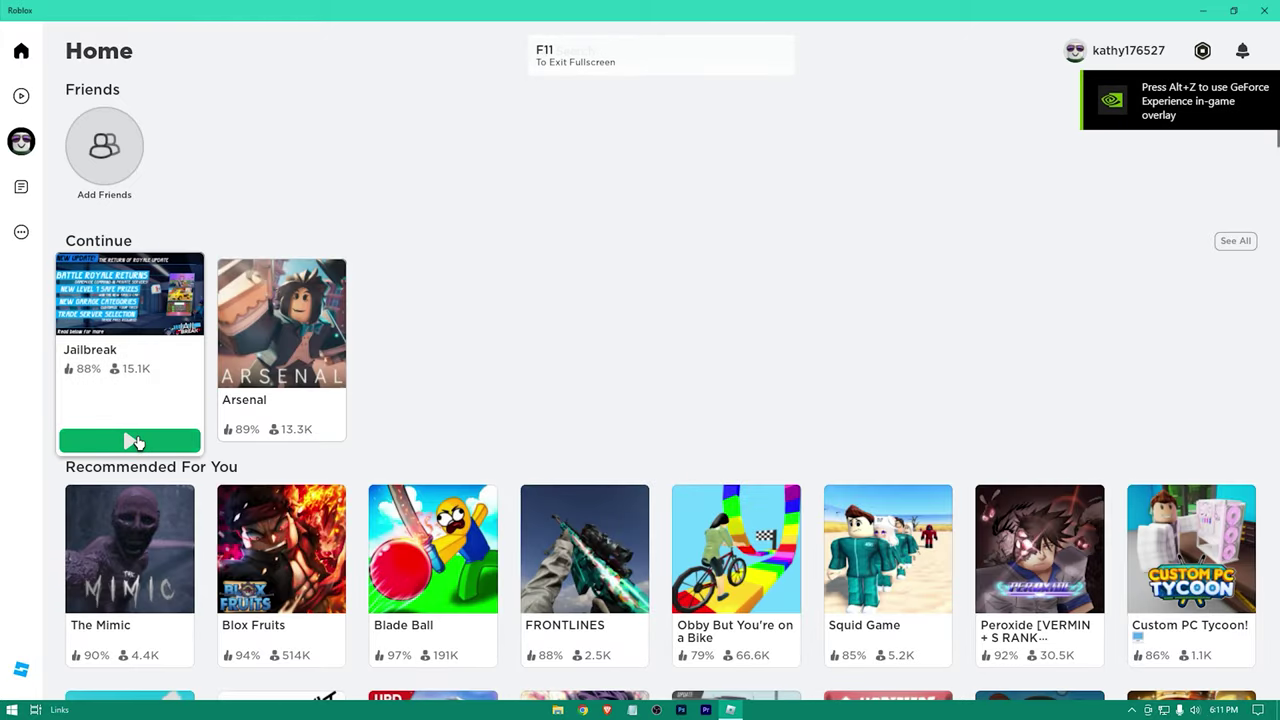
click(139, 442)
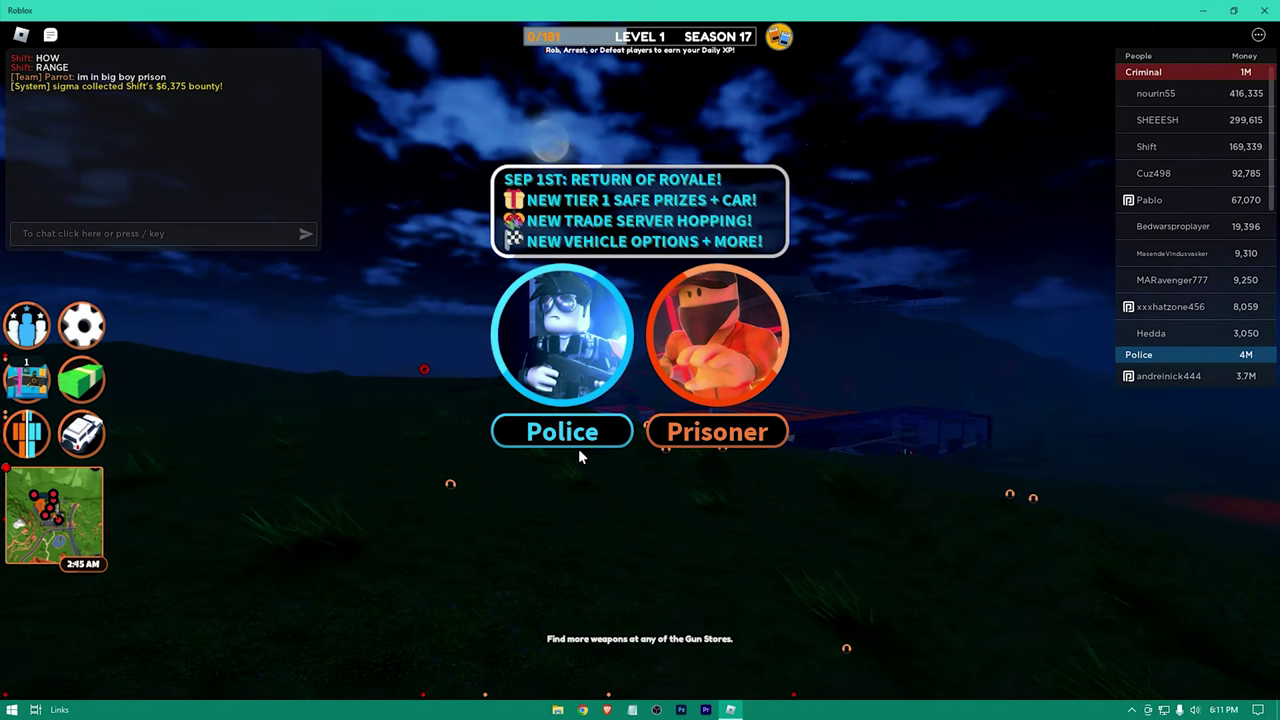
Spawn as a Prisoner, run past the Season pad to the manhole, and pull it open
click(740, 440)
click(651, 482)
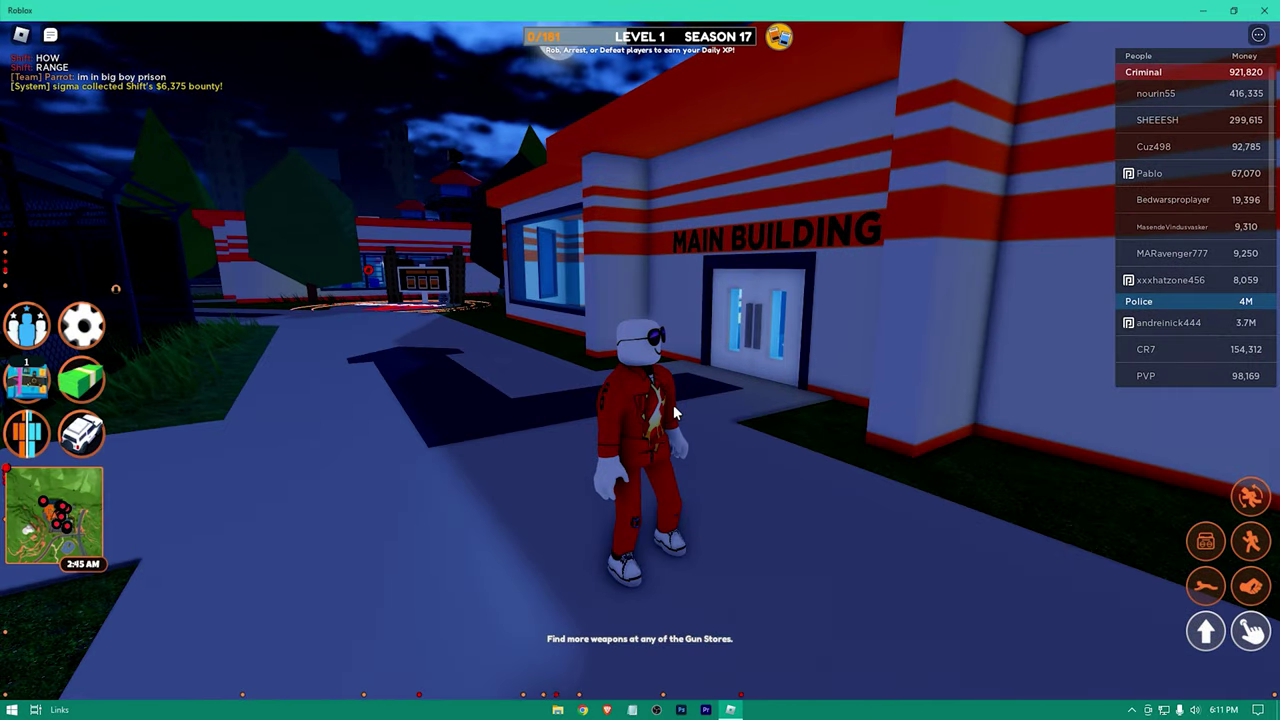
key(a)
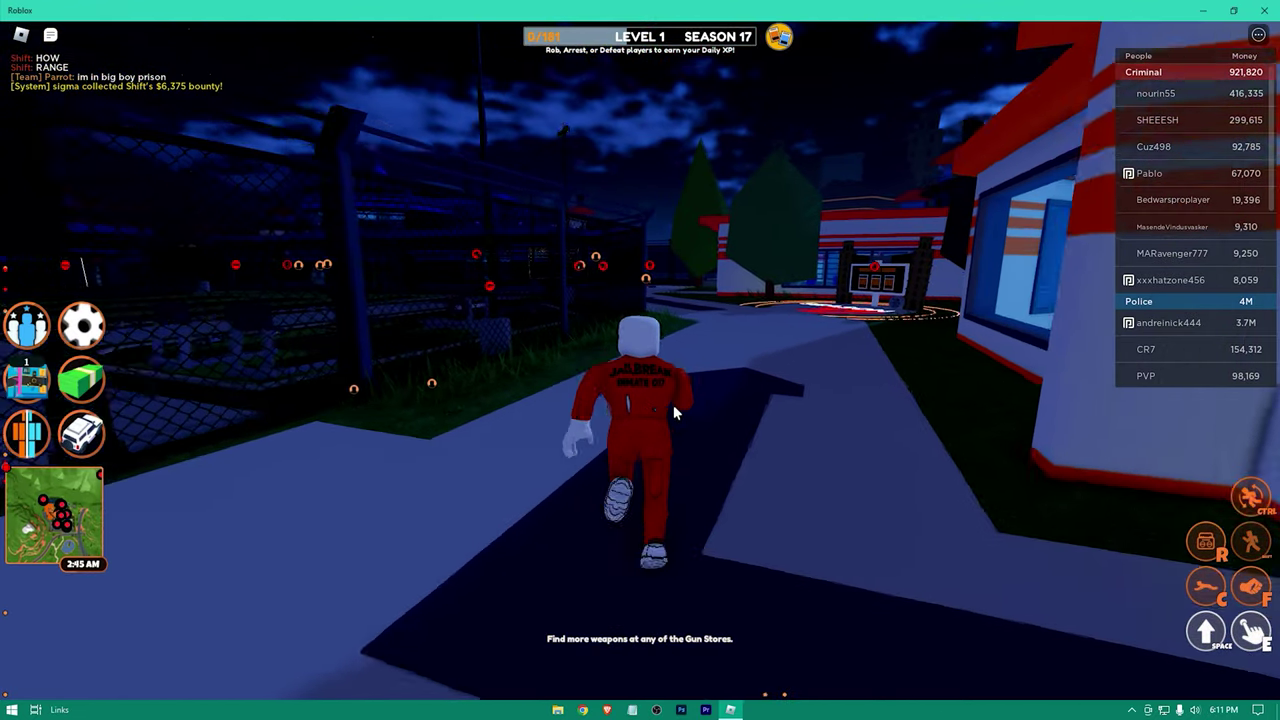
key(w)
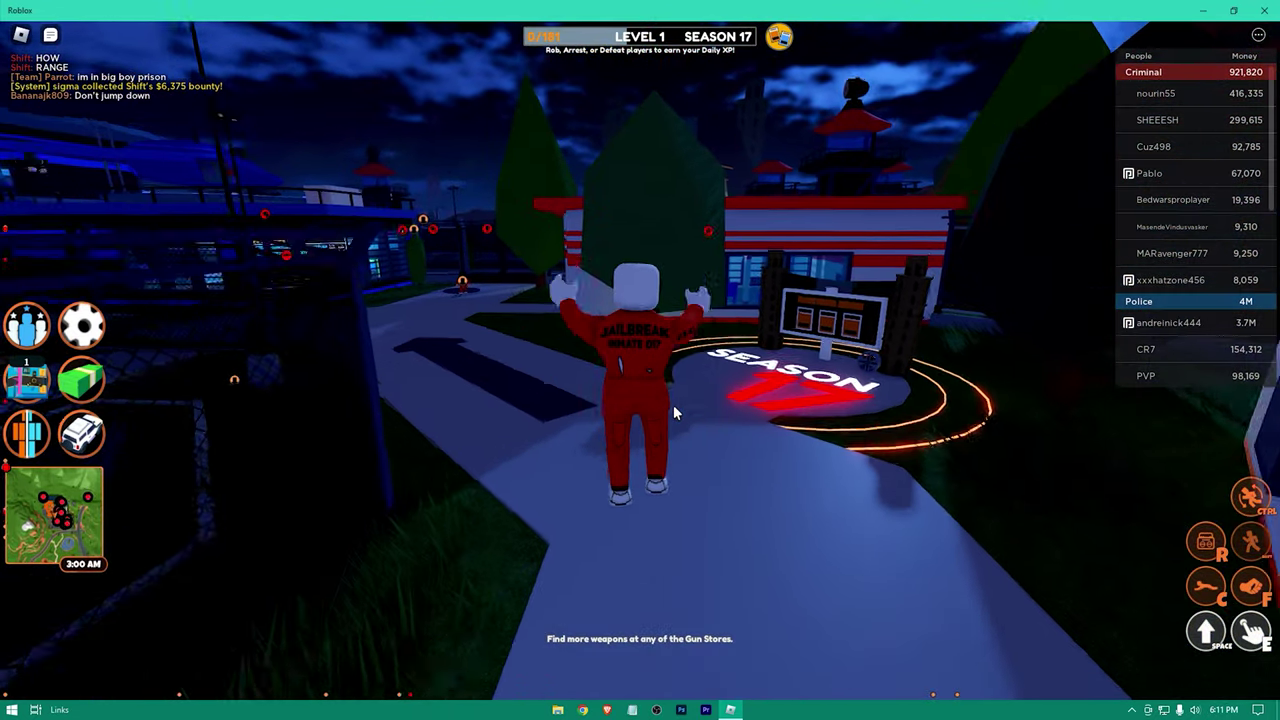
key(a)
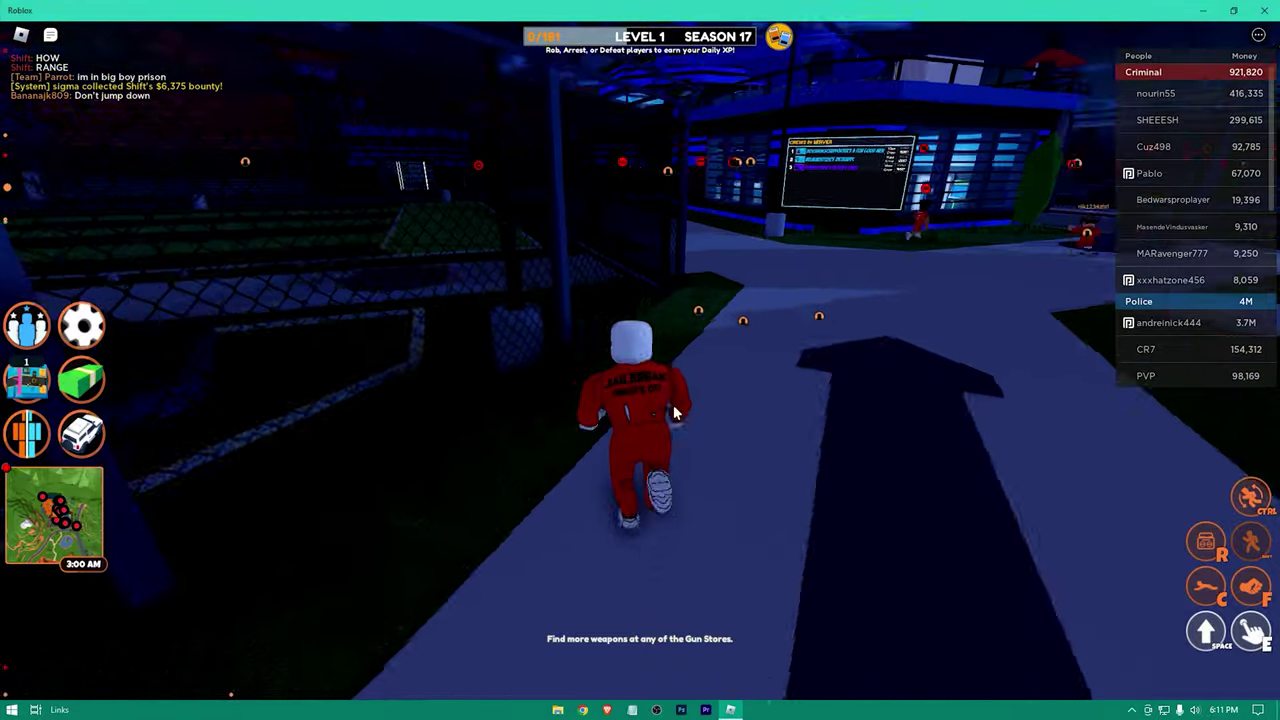
key(w)
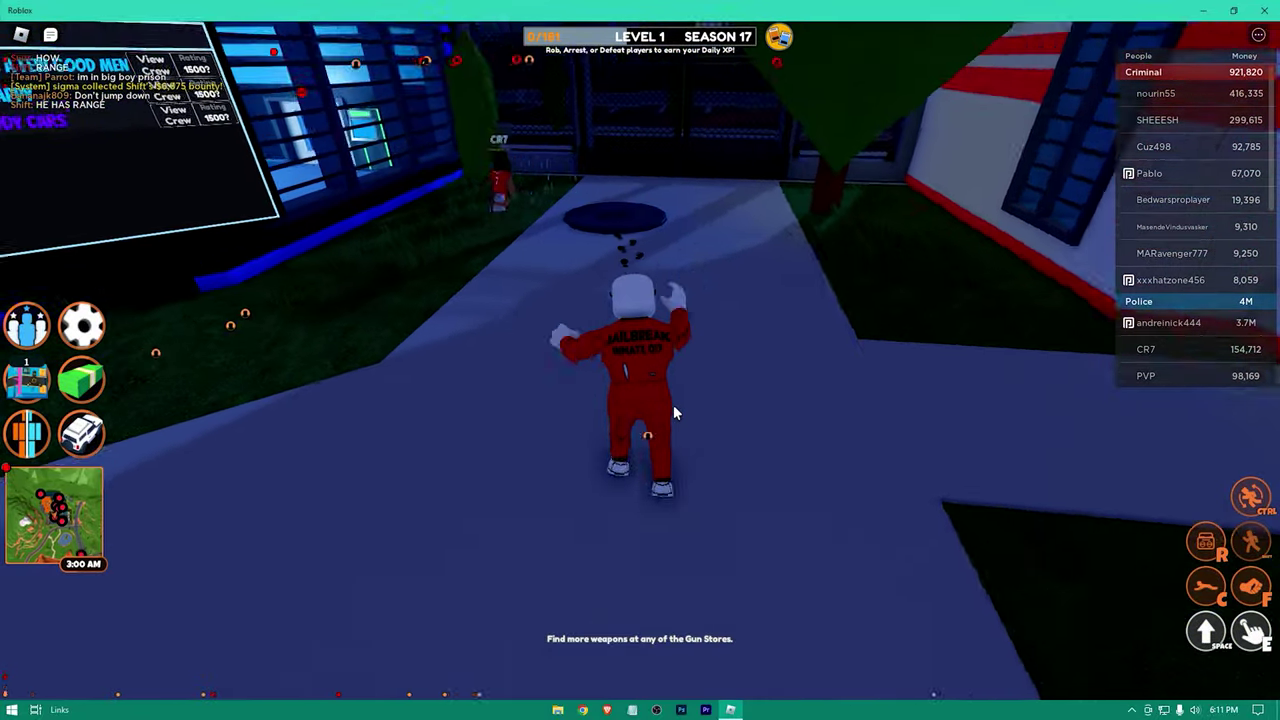
key(w)
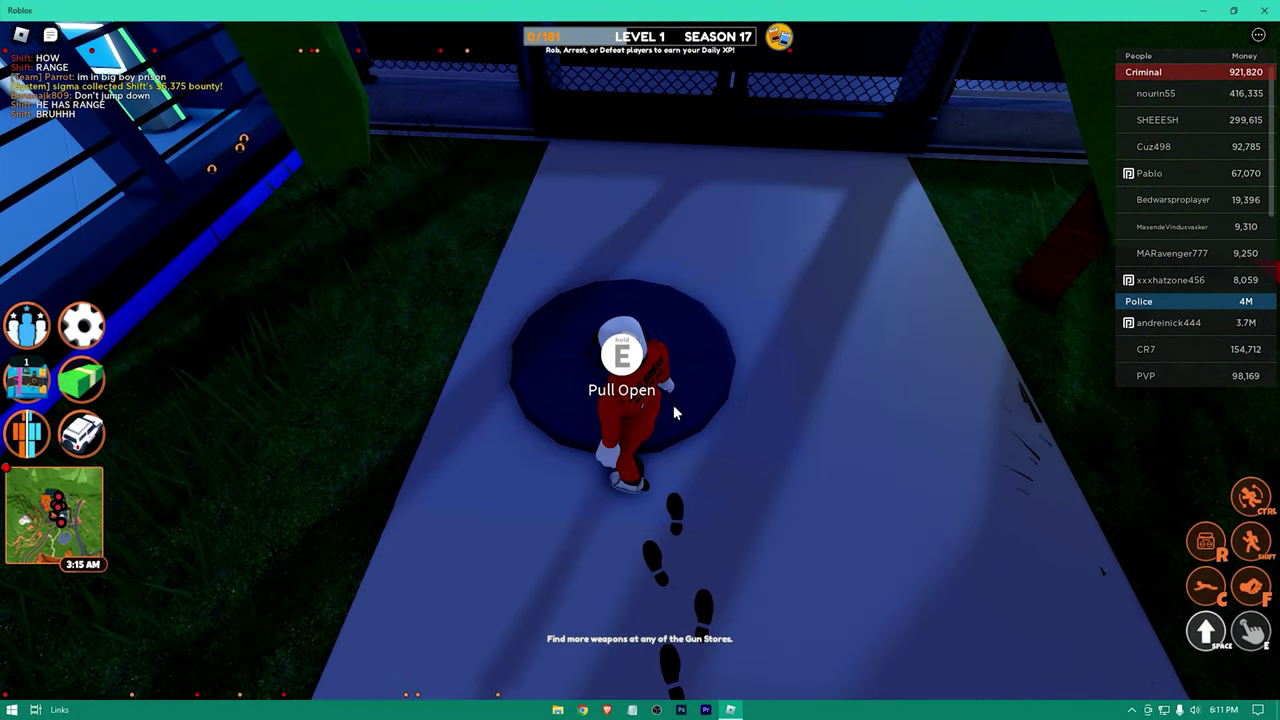
key(w)
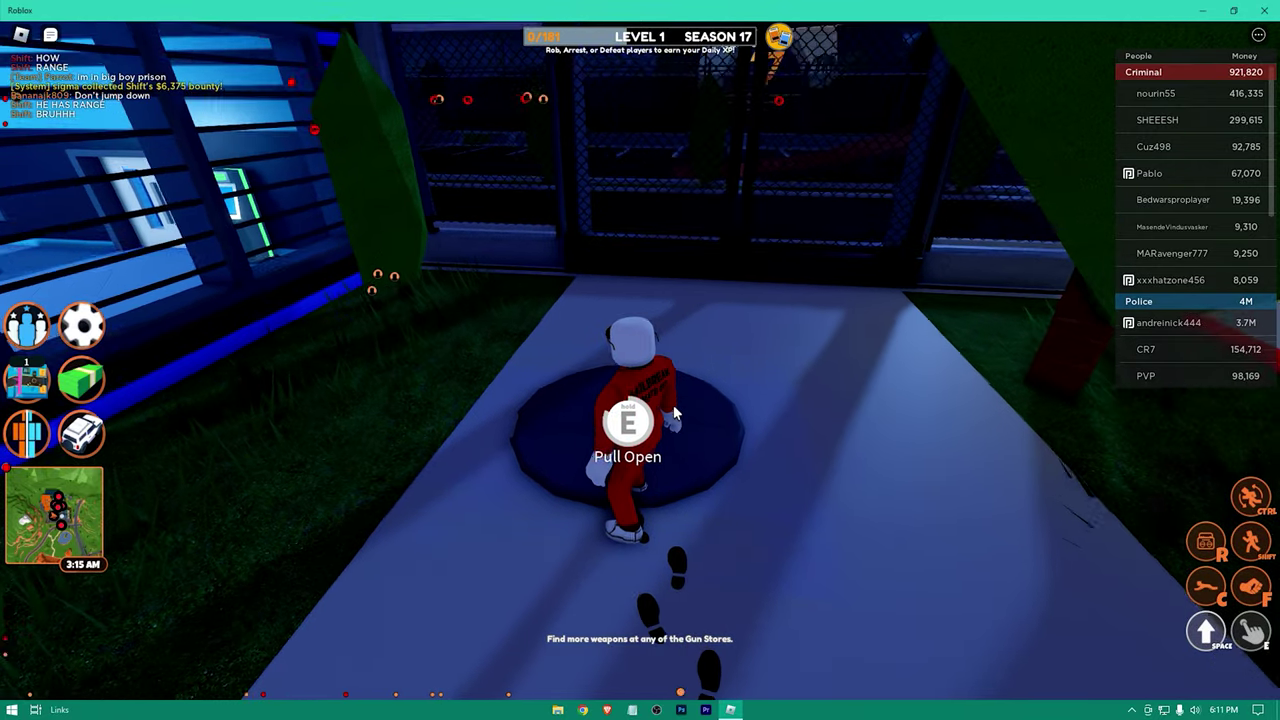
key(e)
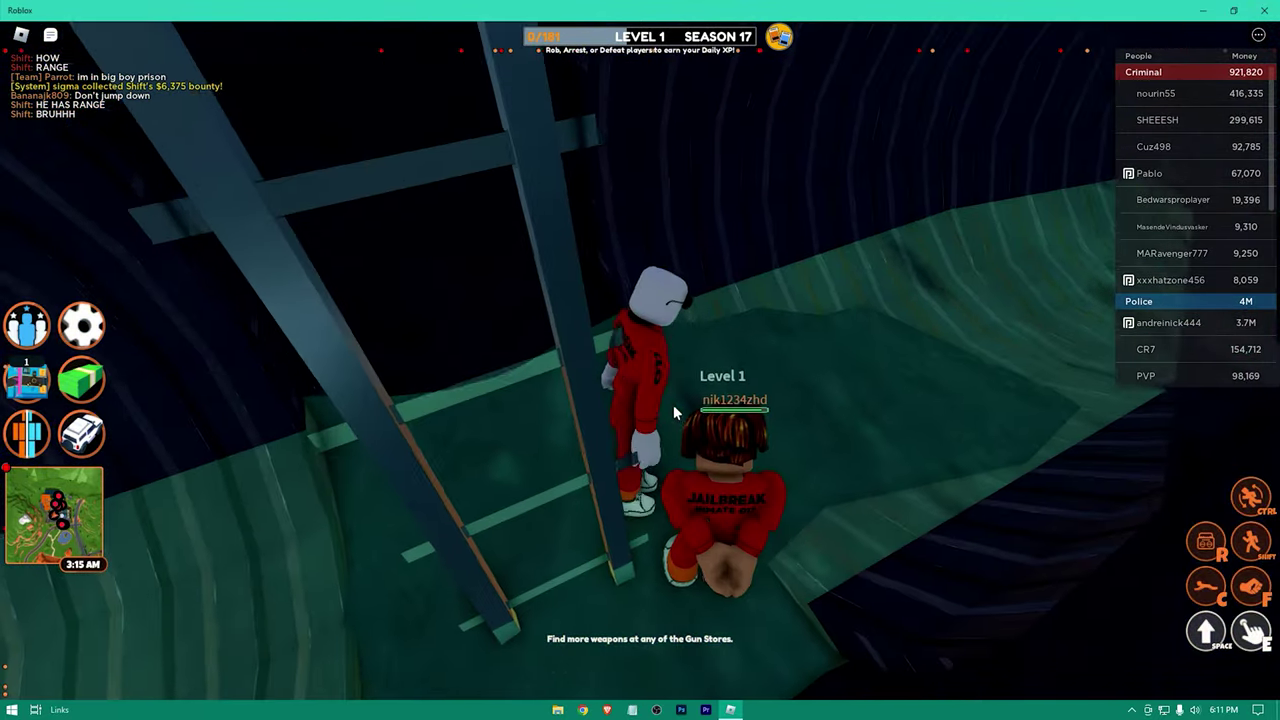
Run through the sewer tunnel, climb the ladder out, and run around the prison yard
key(w)
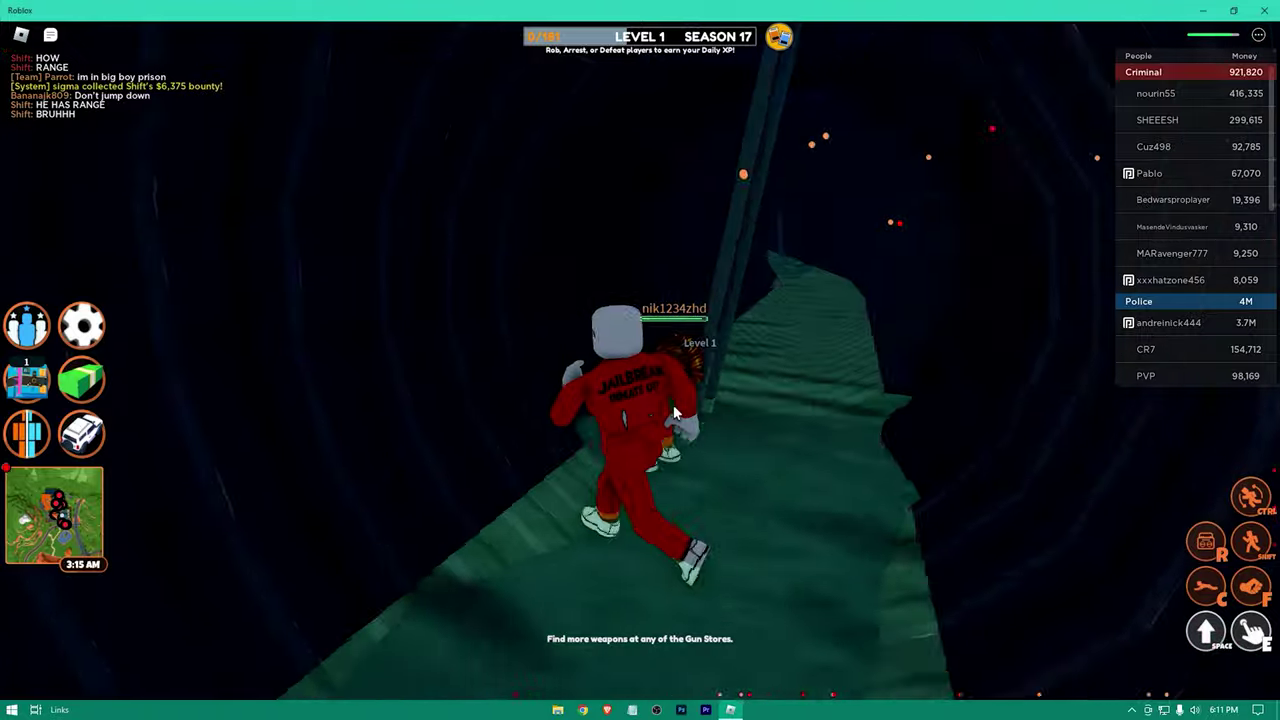
key(w)
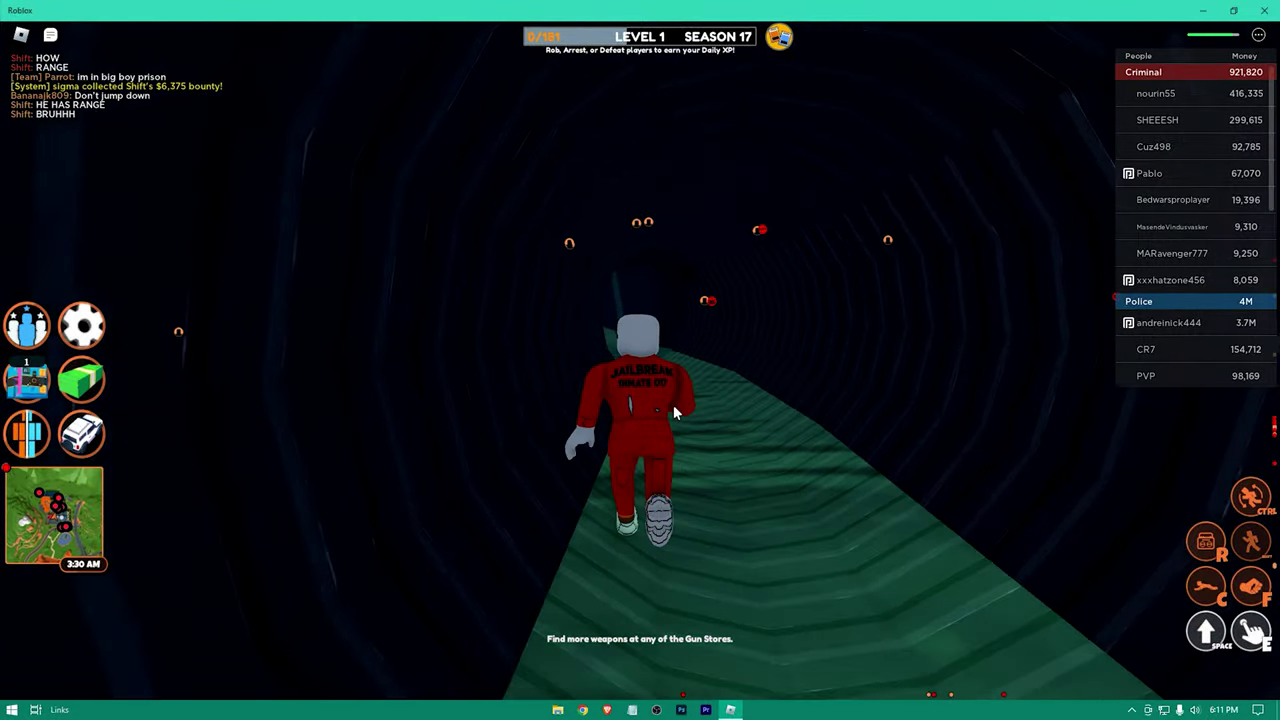
key(w)
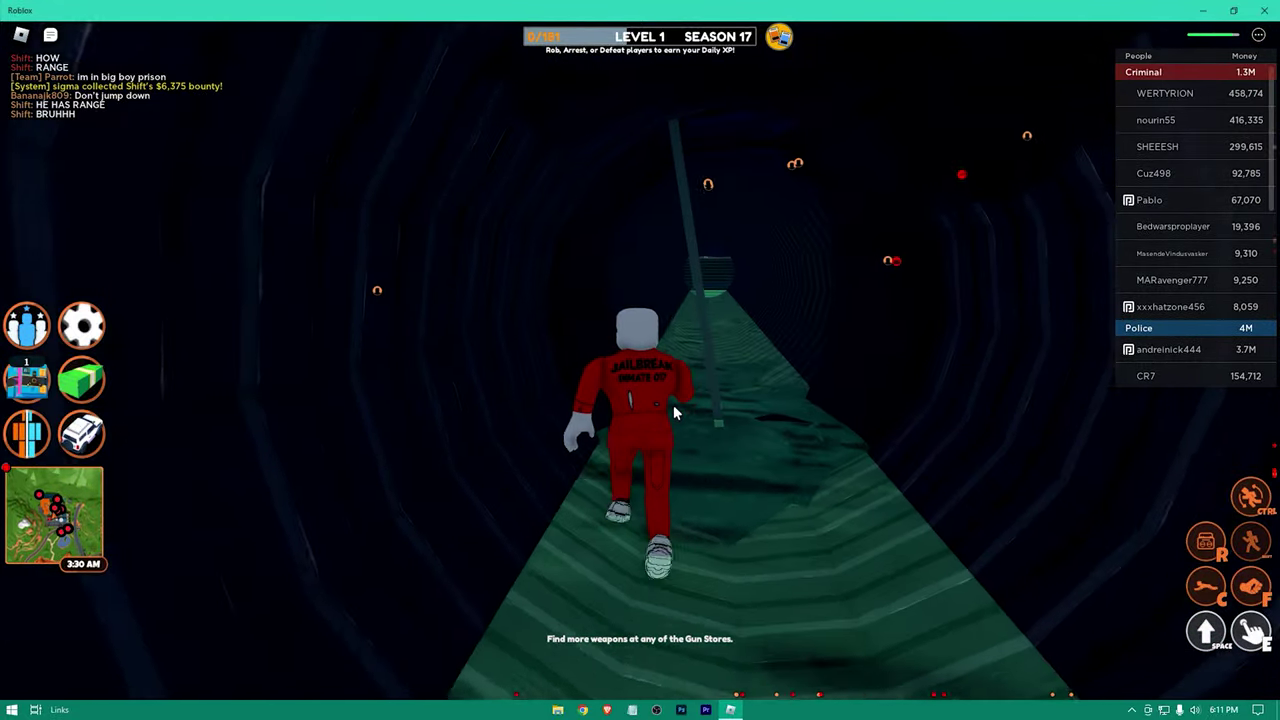
key(w)
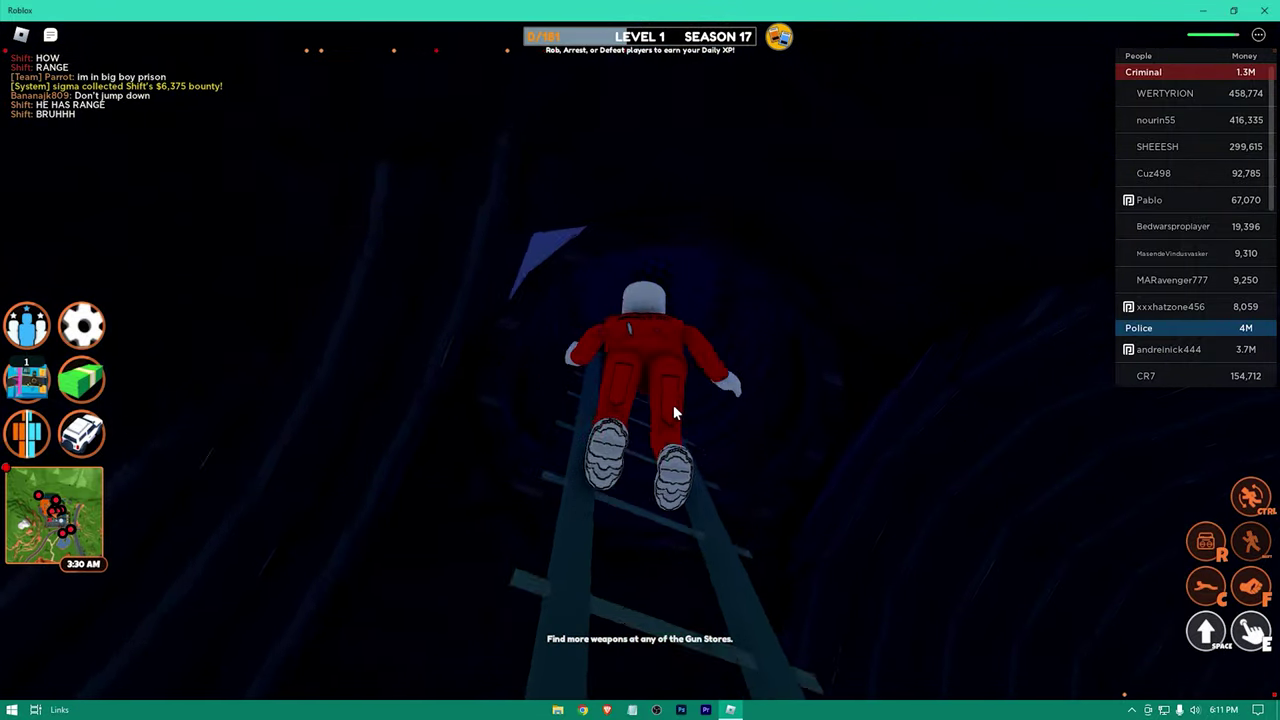
key(w)
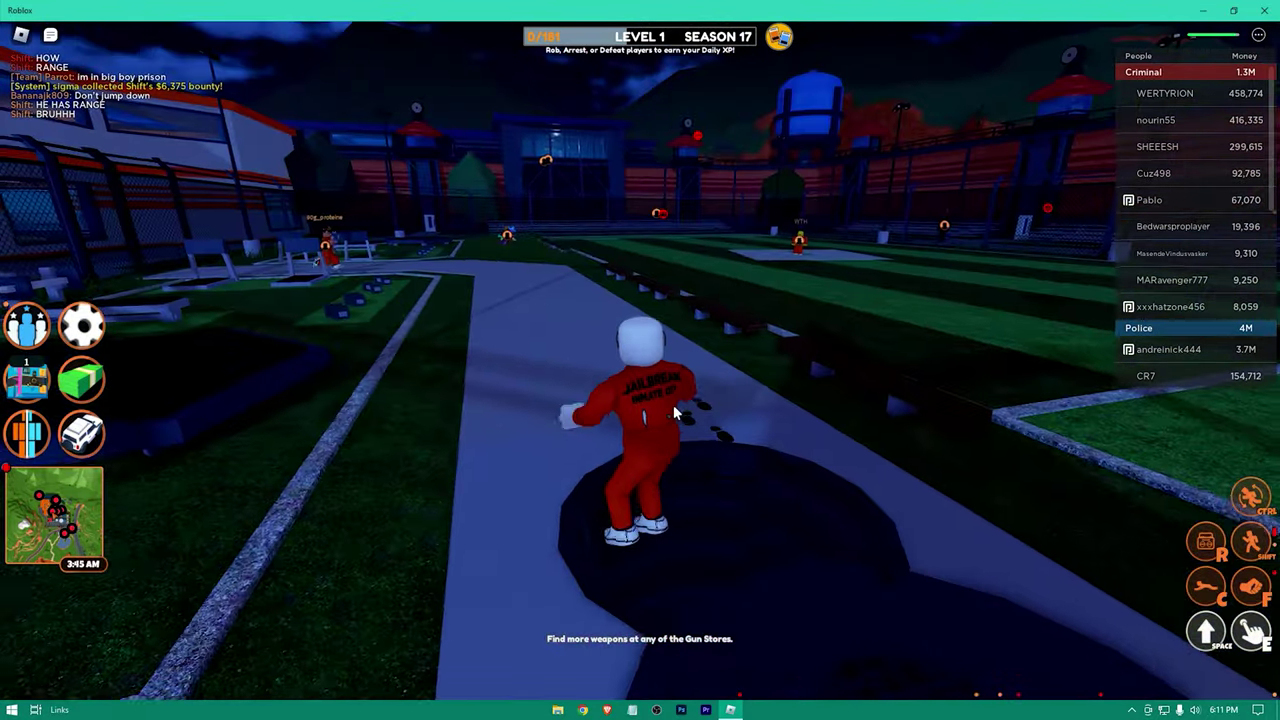
key(w)
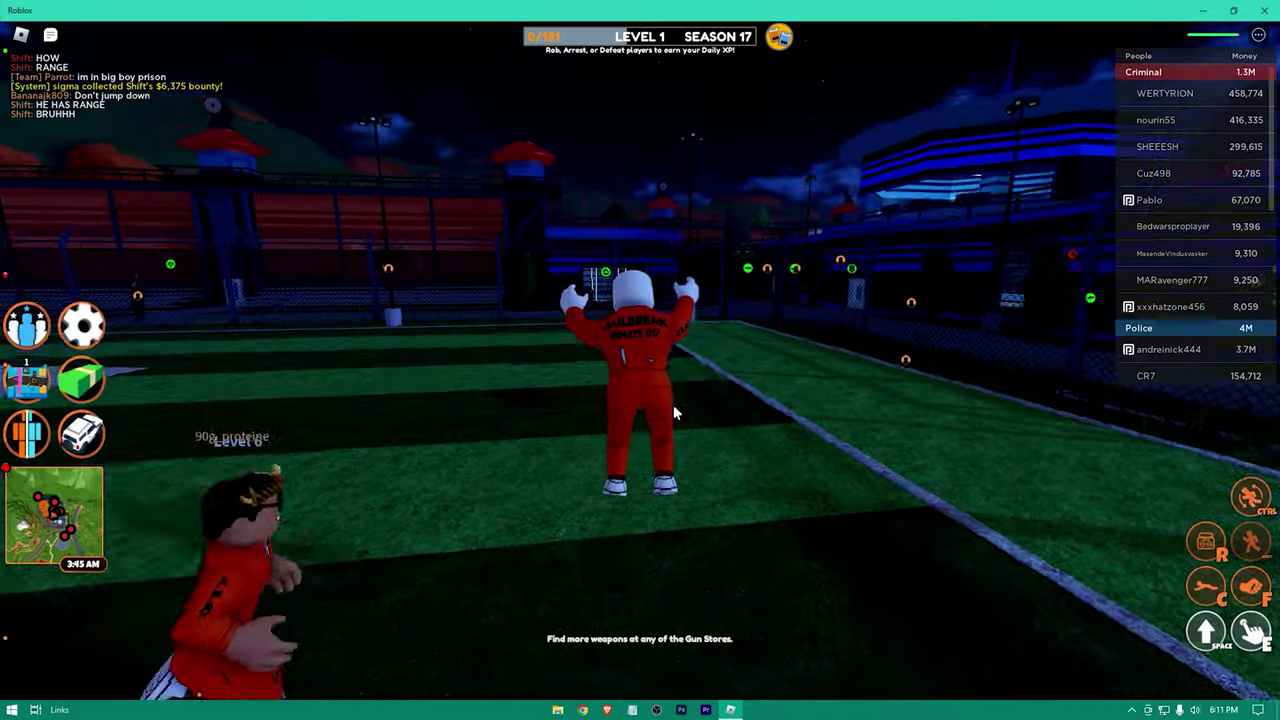
key(w)
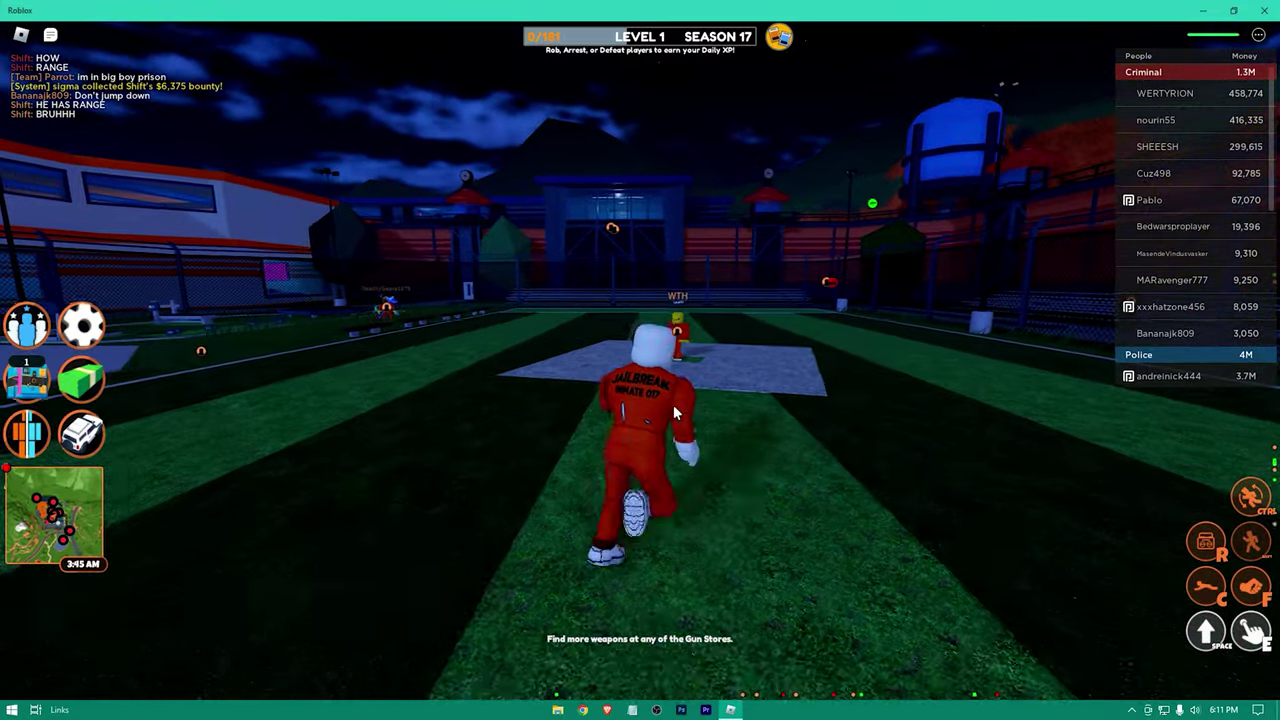
key(s)
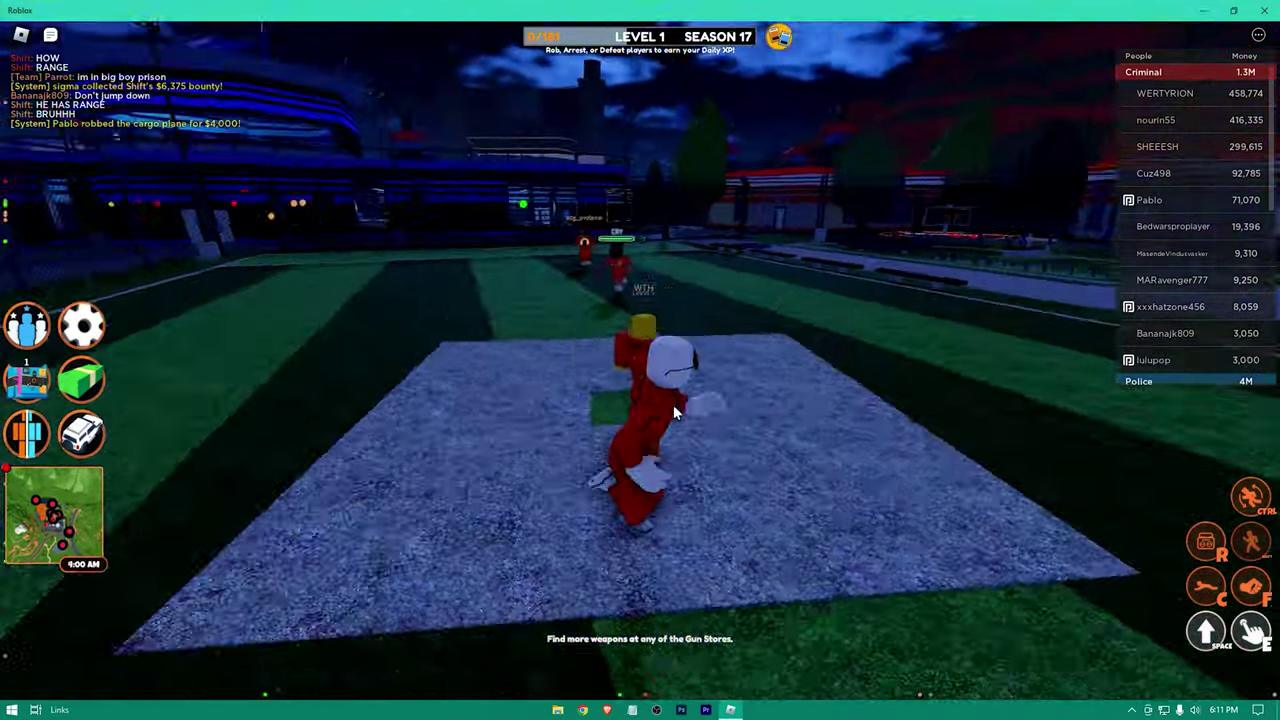
key(w)
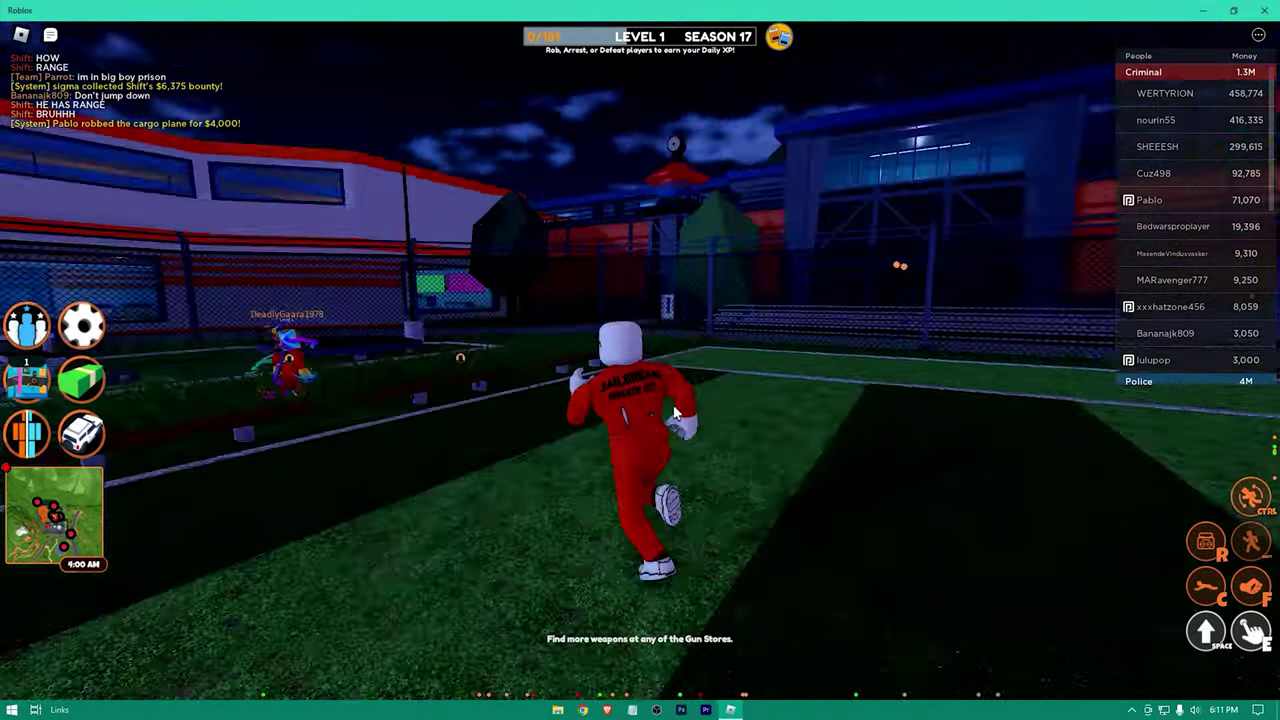
key(s)
key(w)
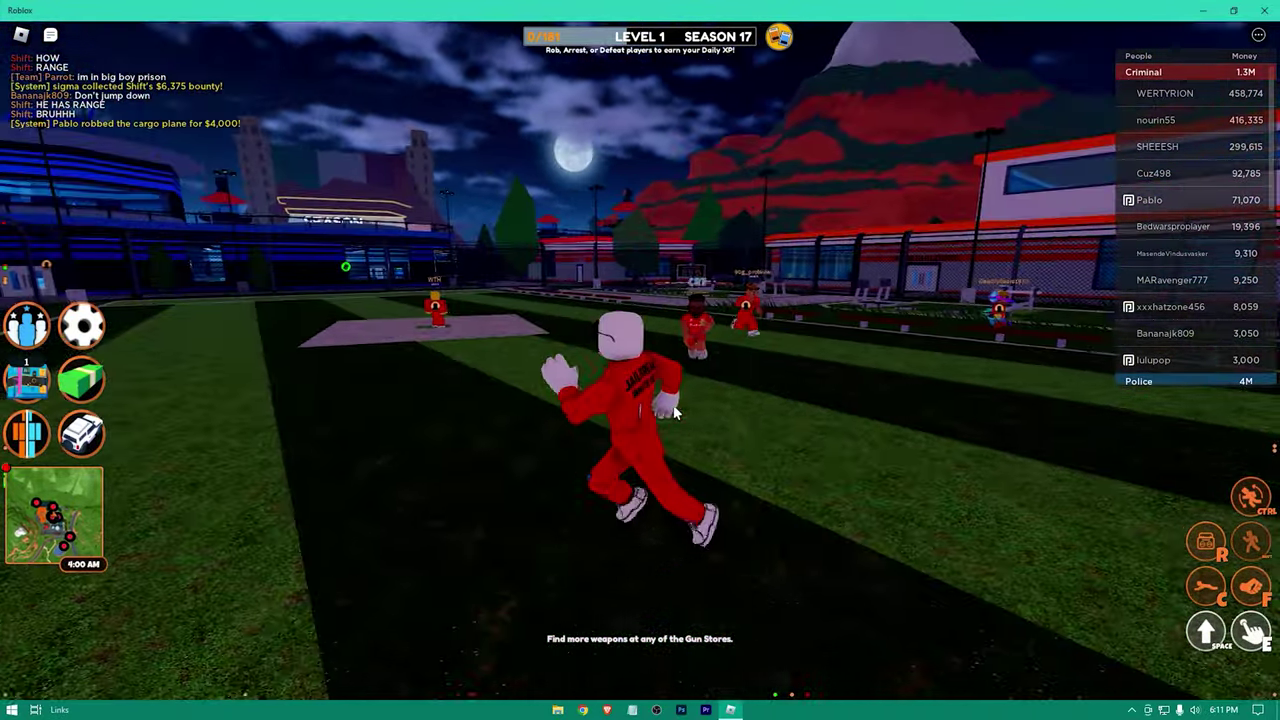
key(a)
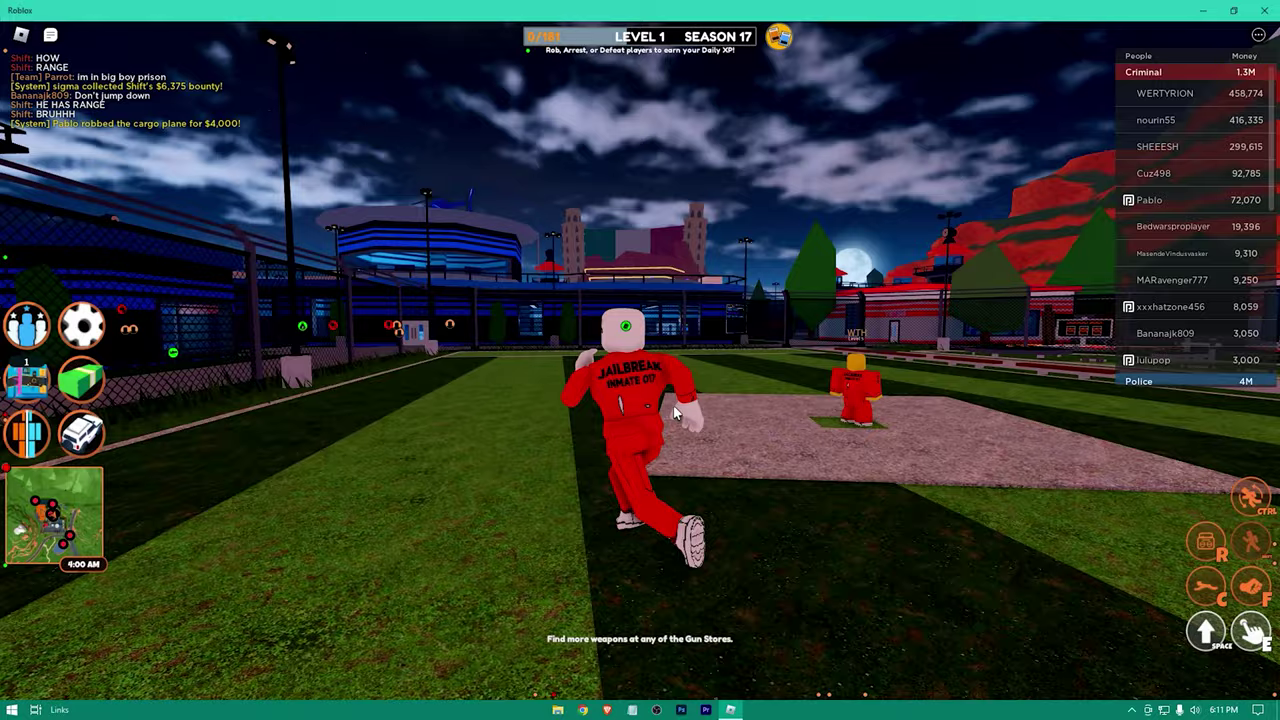